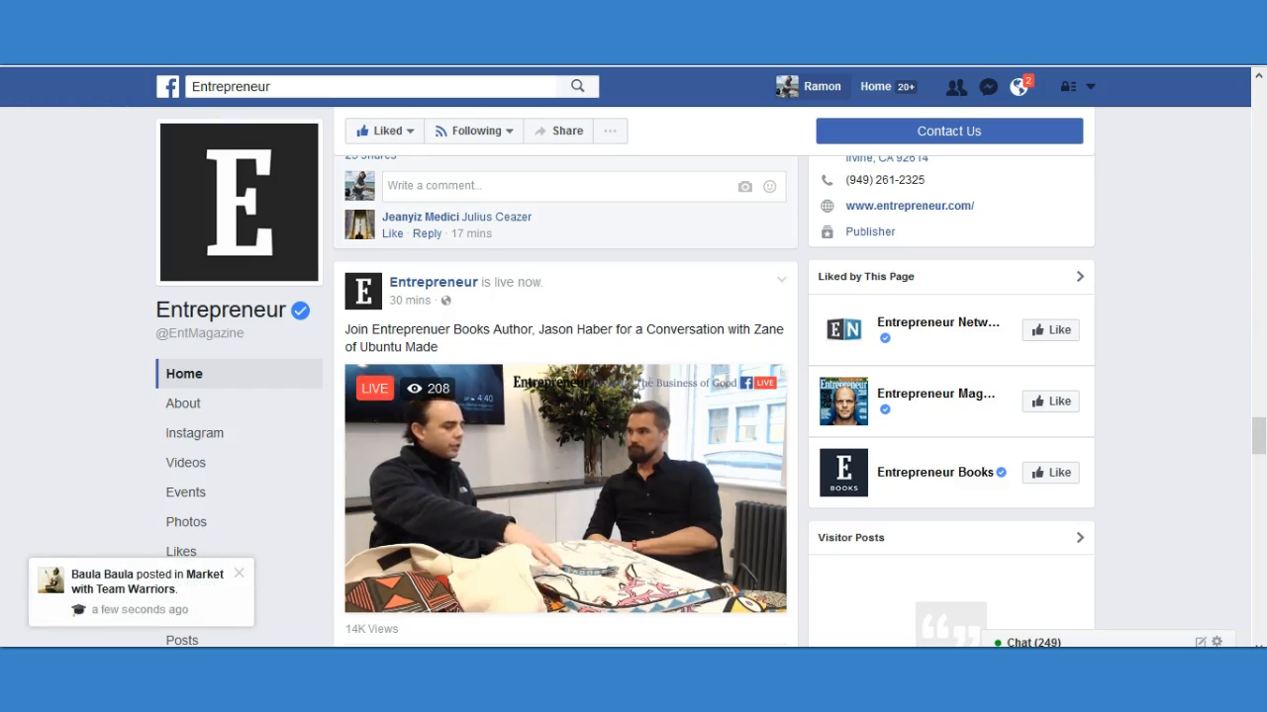
Open the entrepreneur.com website link in the About section of the Entrepreneur page.
{"action": "scroll", "coordinate": [920, 213], "scroll_direction": "up", "scroll_amount": 1}
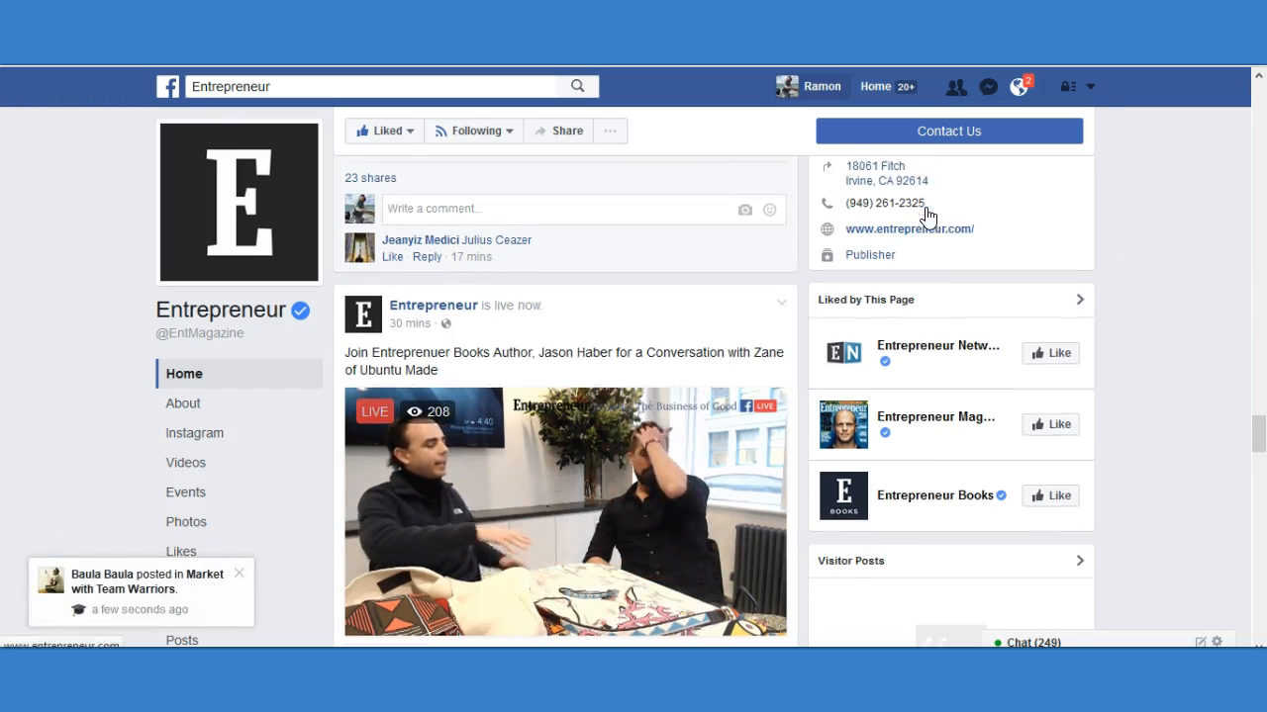
{"action": "scroll", "coordinate": [911, 228], "scroll_direction": "up", "scroll_amount": 1}
{"action": "left_click", "coordinate": [971, 312]}
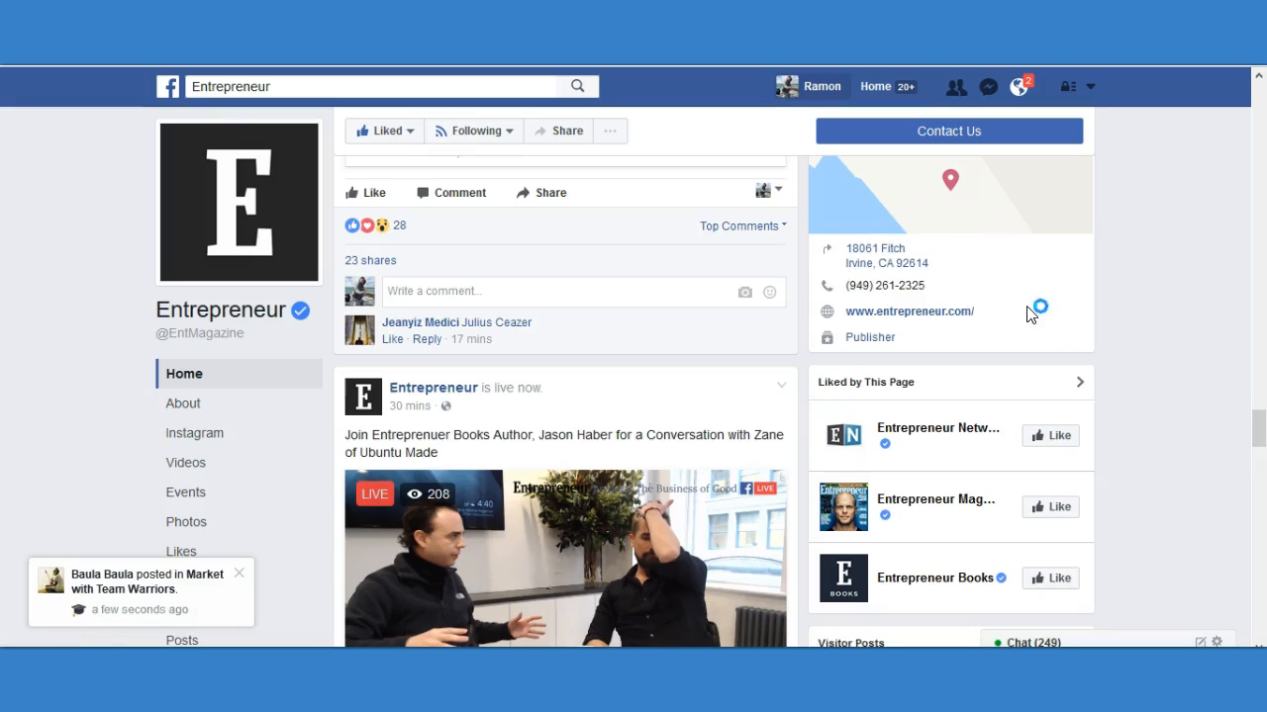
Examine the reactions, shares and comments on the "How to Stop Procrastinating and Achieve Your Goals" post and the live video post.
{"action": "scroll", "coordinate": [1136, 327], "scroll_direction": "up", "scroll_amount": 2}
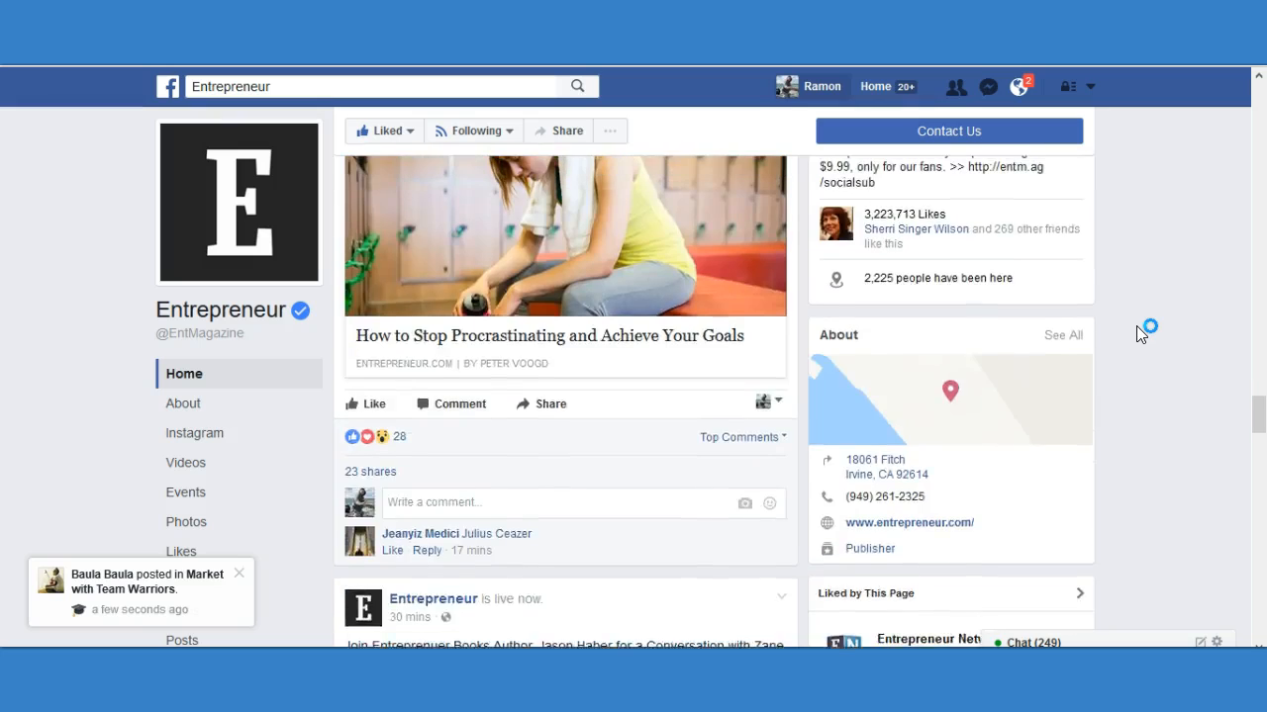
{"action": "scroll", "coordinate": [1153, 331], "scroll_direction": "up", "scroll_amount": 1}
{"action": "scroll", "coordinate": [1201, 337], "scroll_direction": "up", "scroll_amount": 1}
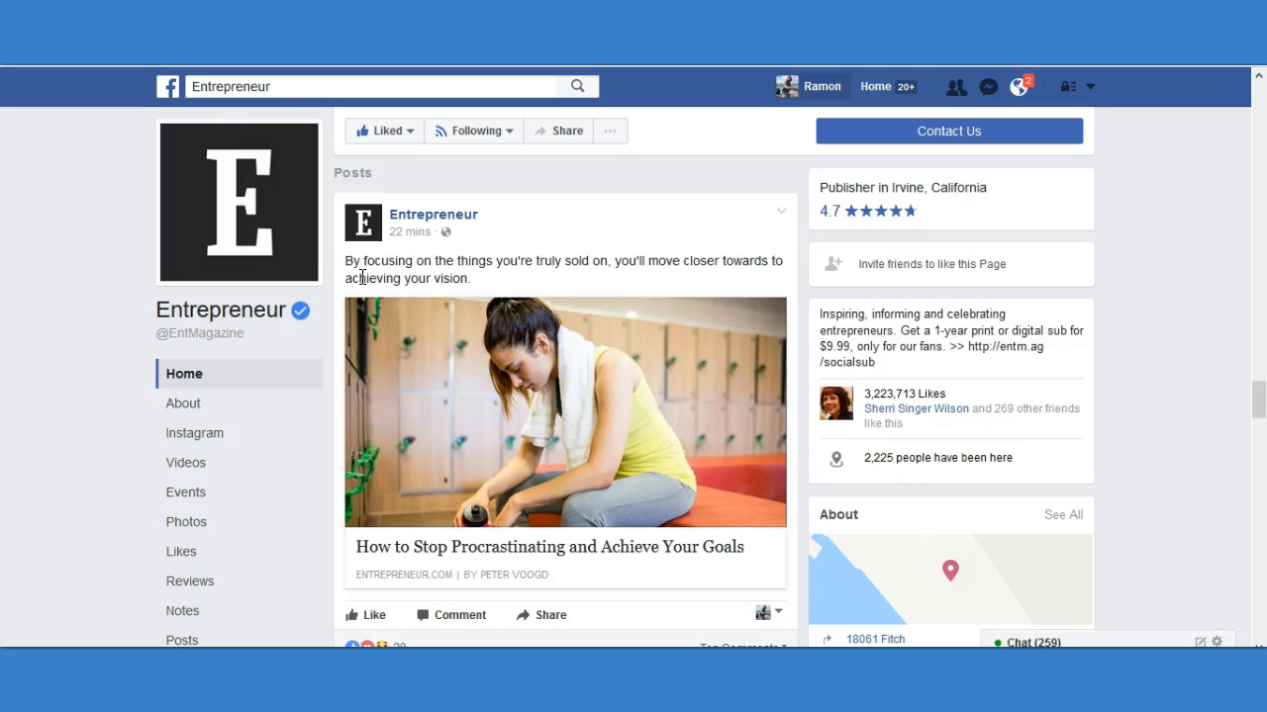
{"action": "scroll", "coordinate": [457, 285], "scroll_direction": "down", "scroll_amount": 2}
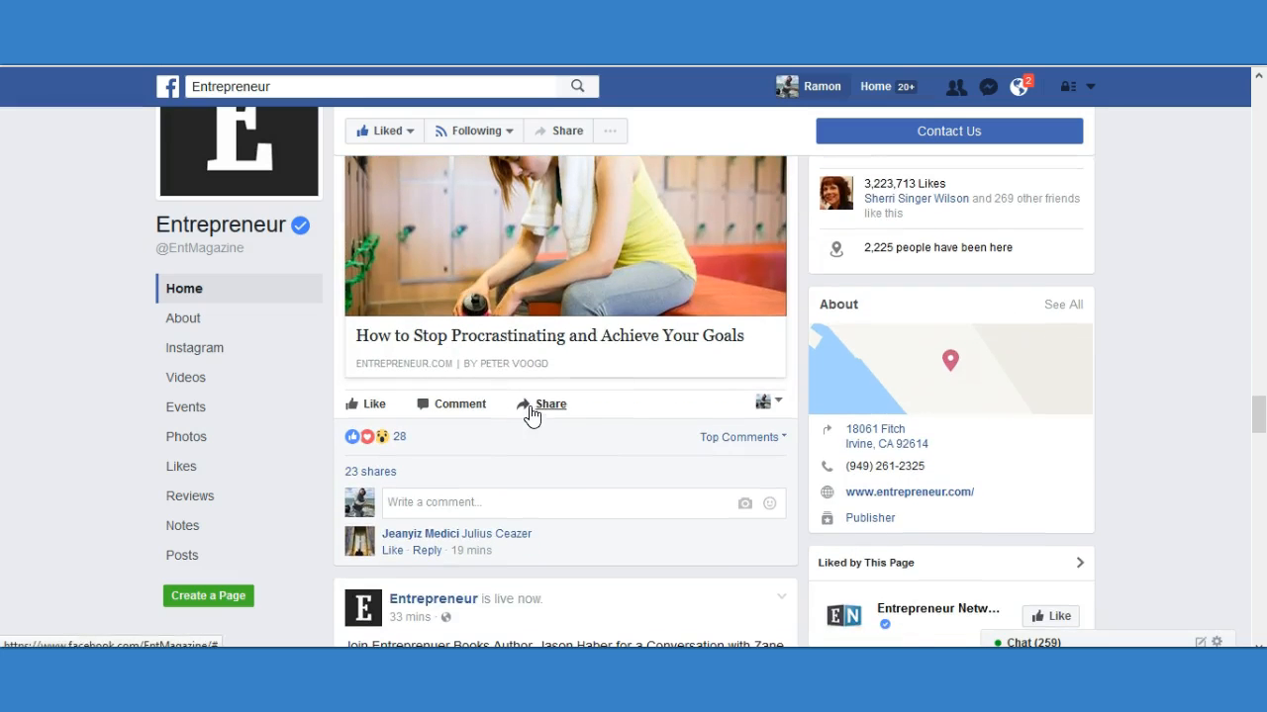
{"action": "scroll", "coordinate": [582, 419], "scroll_direction": "up", "scroll_amount": 2}
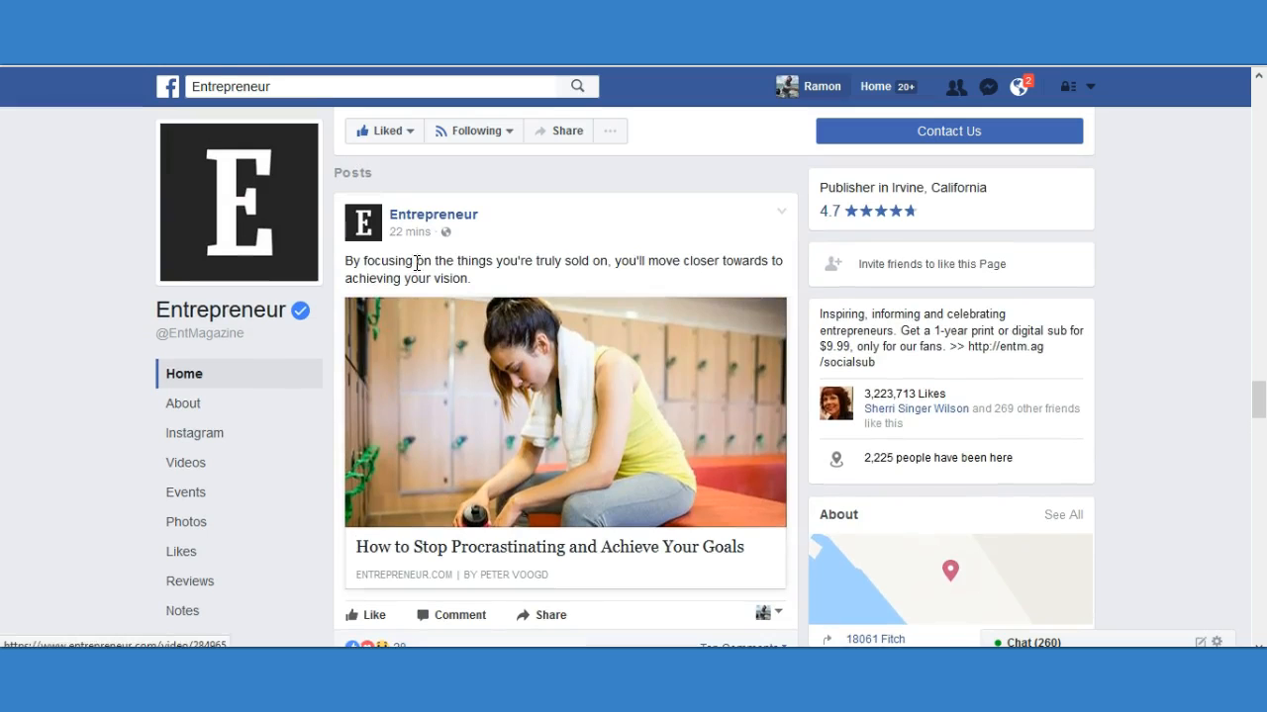
{"action": "scroll", "coordinate": [464, 257], "scroll_direction": "down", "scroll_amount": 2}
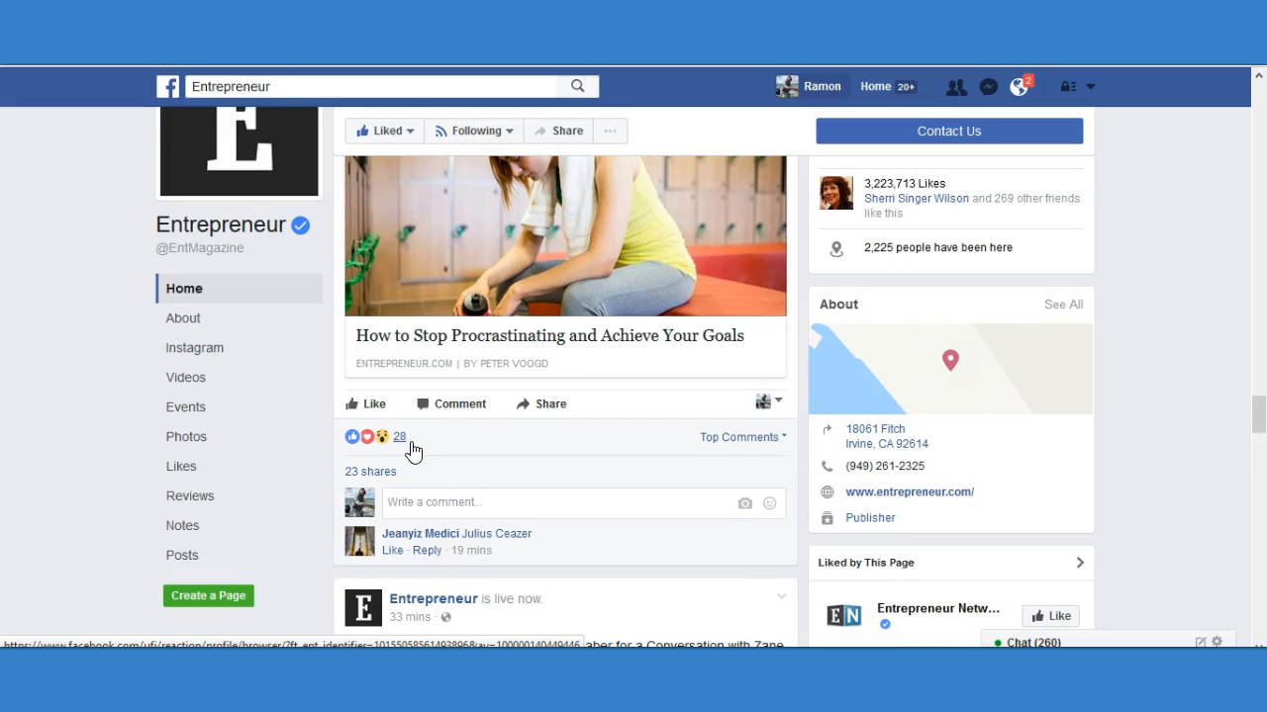
{"action": "mouse_move", "coordinate": [406, 445]}
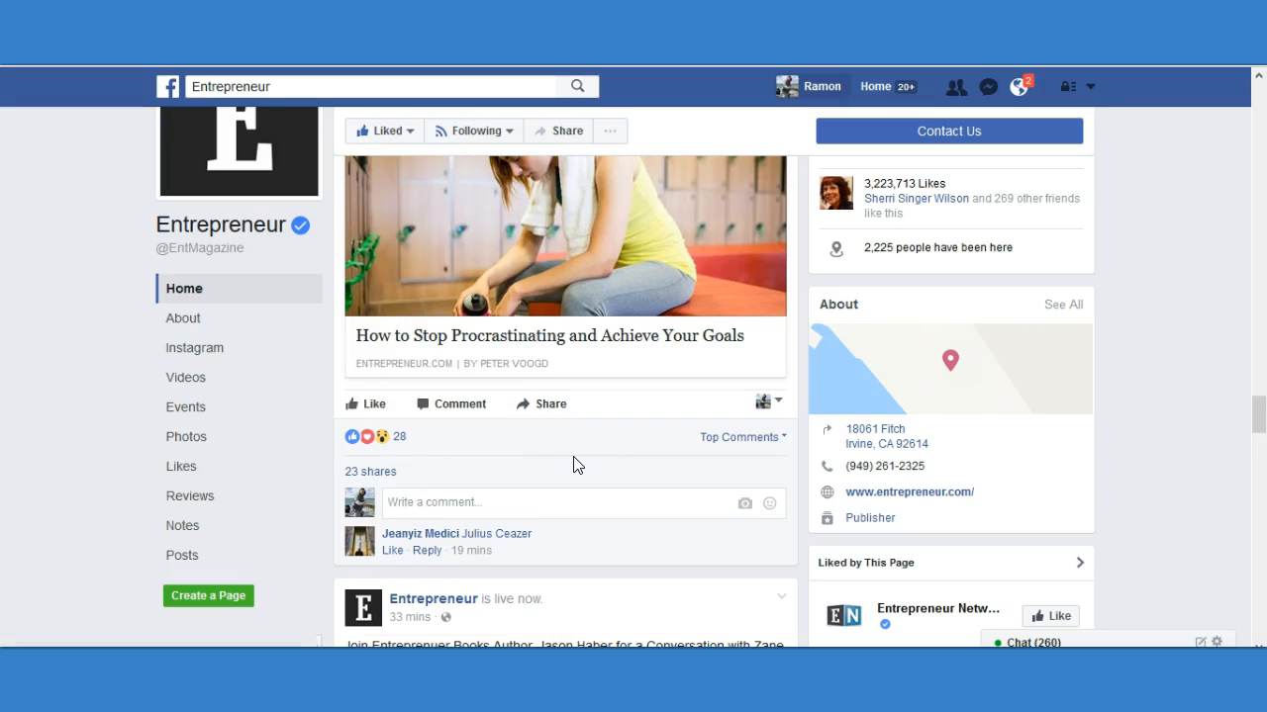
{"action": "scroll", "coordinate": [503, 466], "scroll_direction": "up", "scroll_amount": 3}
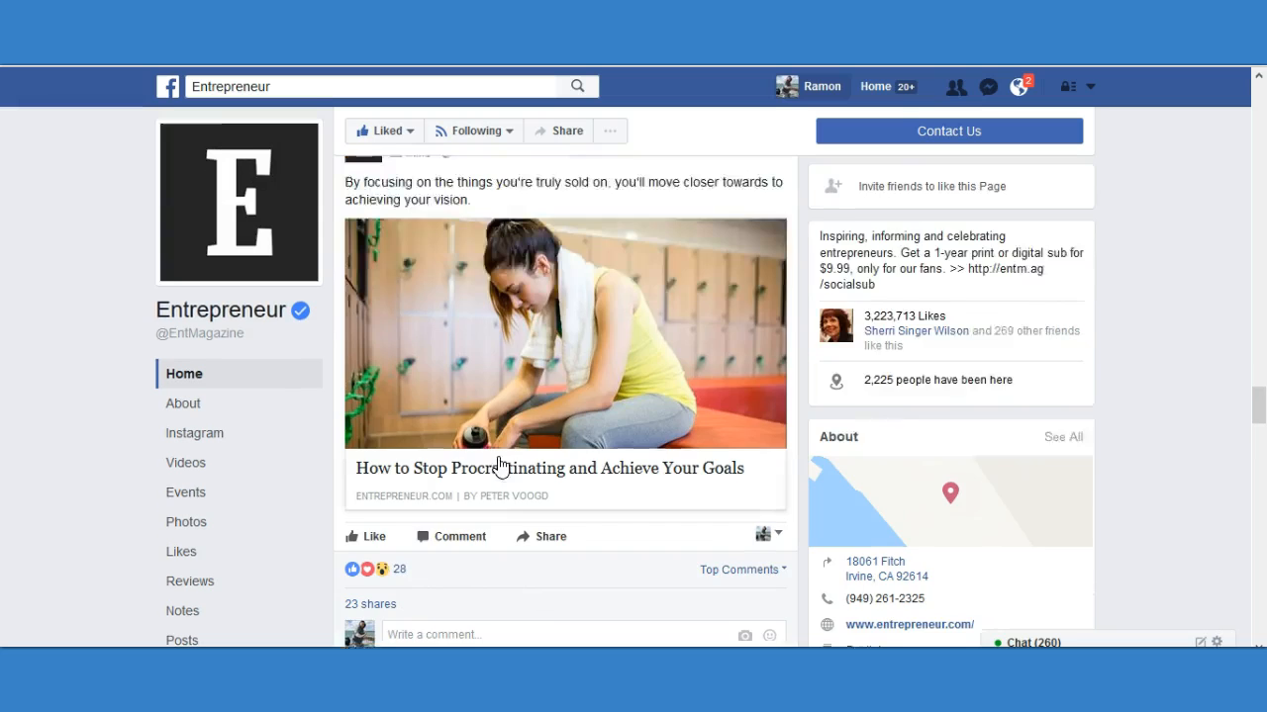
{"action": "scroll", "coordinate": [398, 374], "scroll_direction": "down", "scroll_amount": 6}
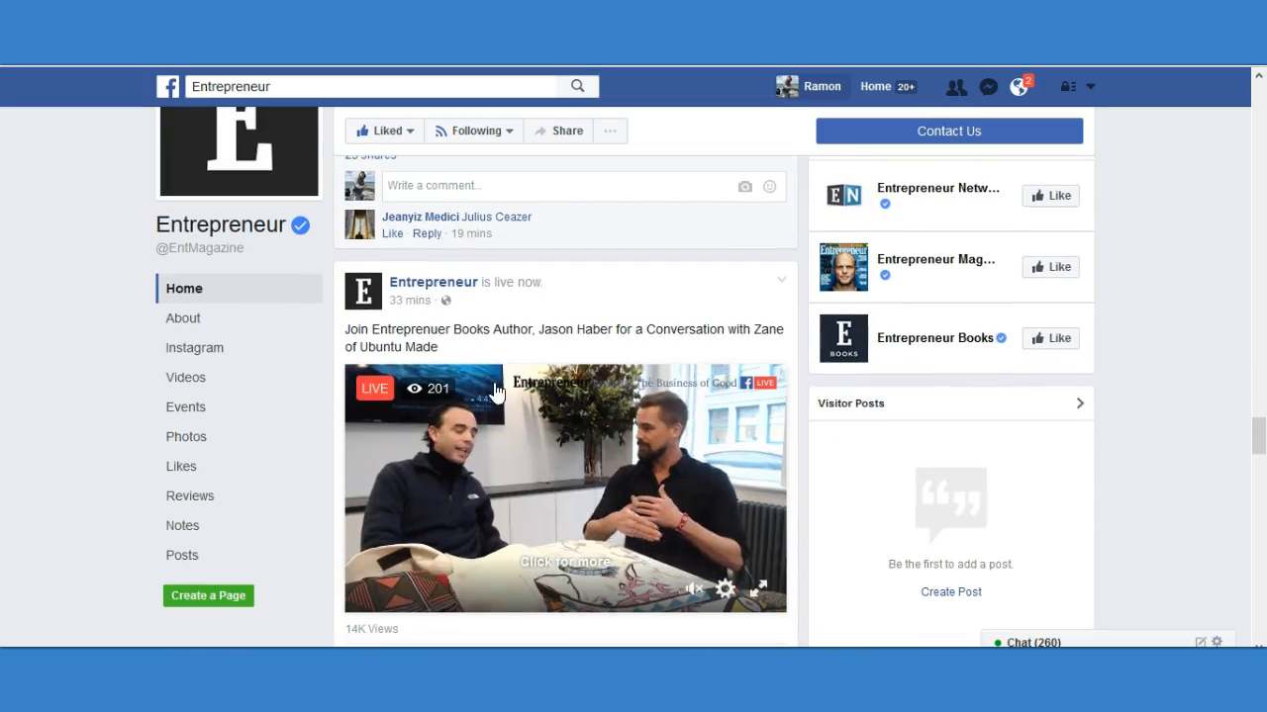
{"action": "scroll", "coordinate": [439, 323], "scroll_direction": "down", "scroll_amount": 4}
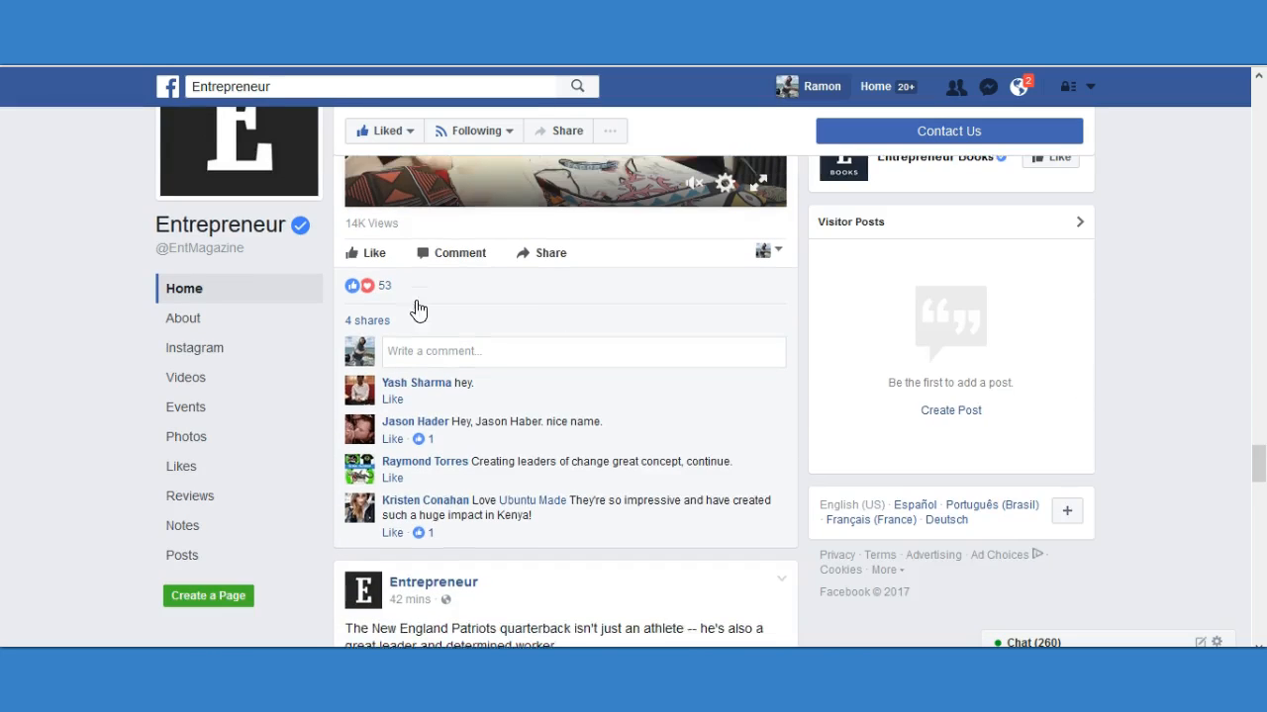
{"action": "scroll", "coordinate": [395, 312], "scroll_direction": "up", "scroll_amount": 1}
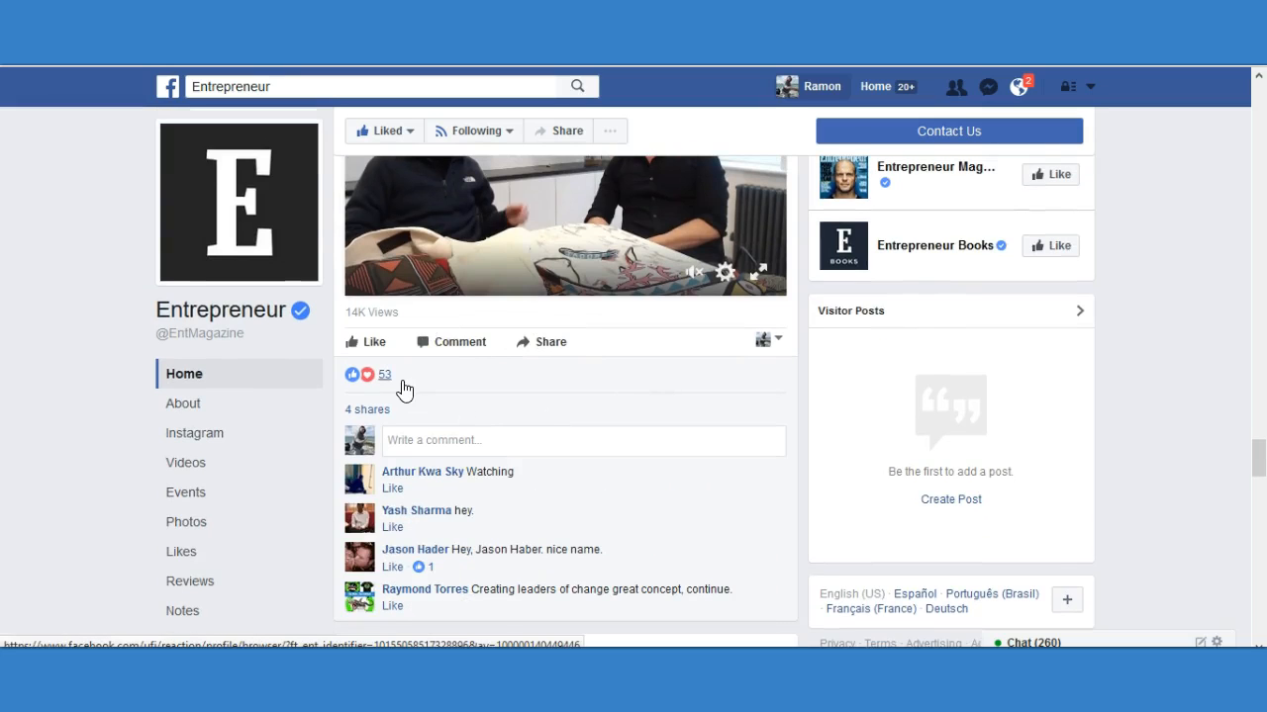
Examine the caption, reactions, shares and comments of the "5 Lessons We Can All Learn From Tom Brady" post.
{"action": "scroll", "coordinate": [465, 421], "scroll_direction": "down", "scroll_amount": 4}
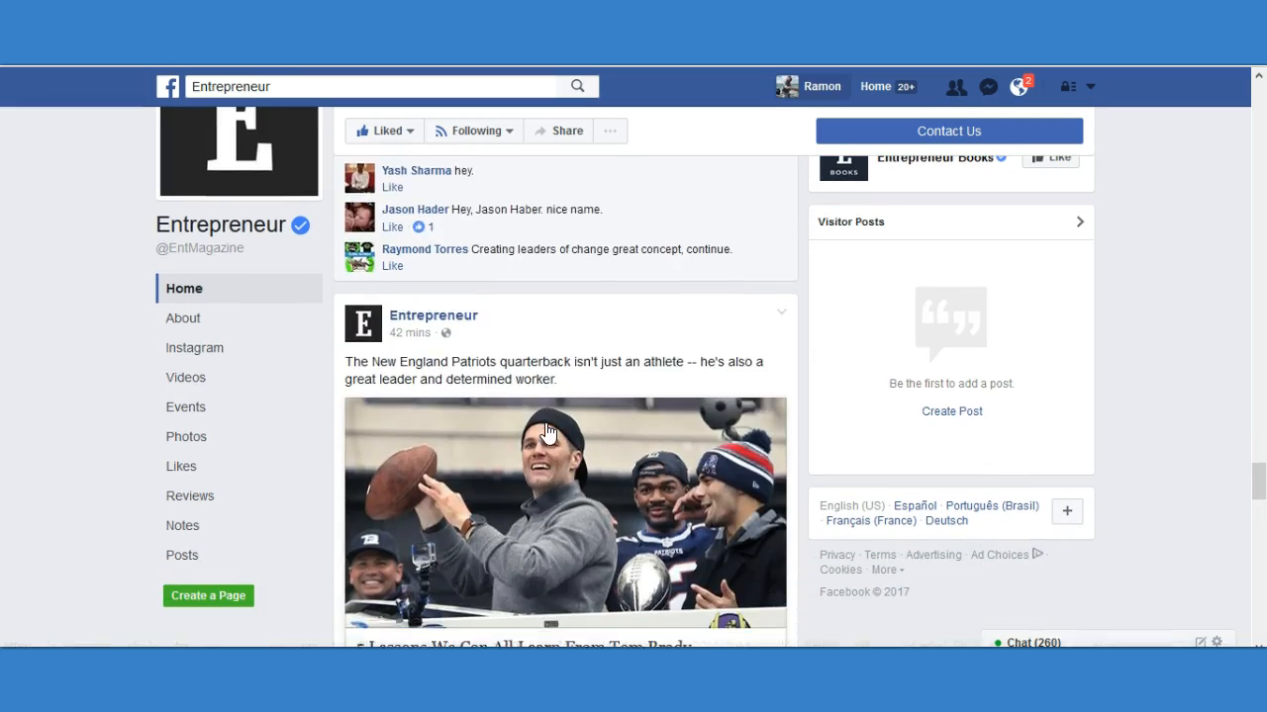
{"action": "scroll", "coordinate": [547, 434], "scroll_direction": "down", "scroll_amount": 1}
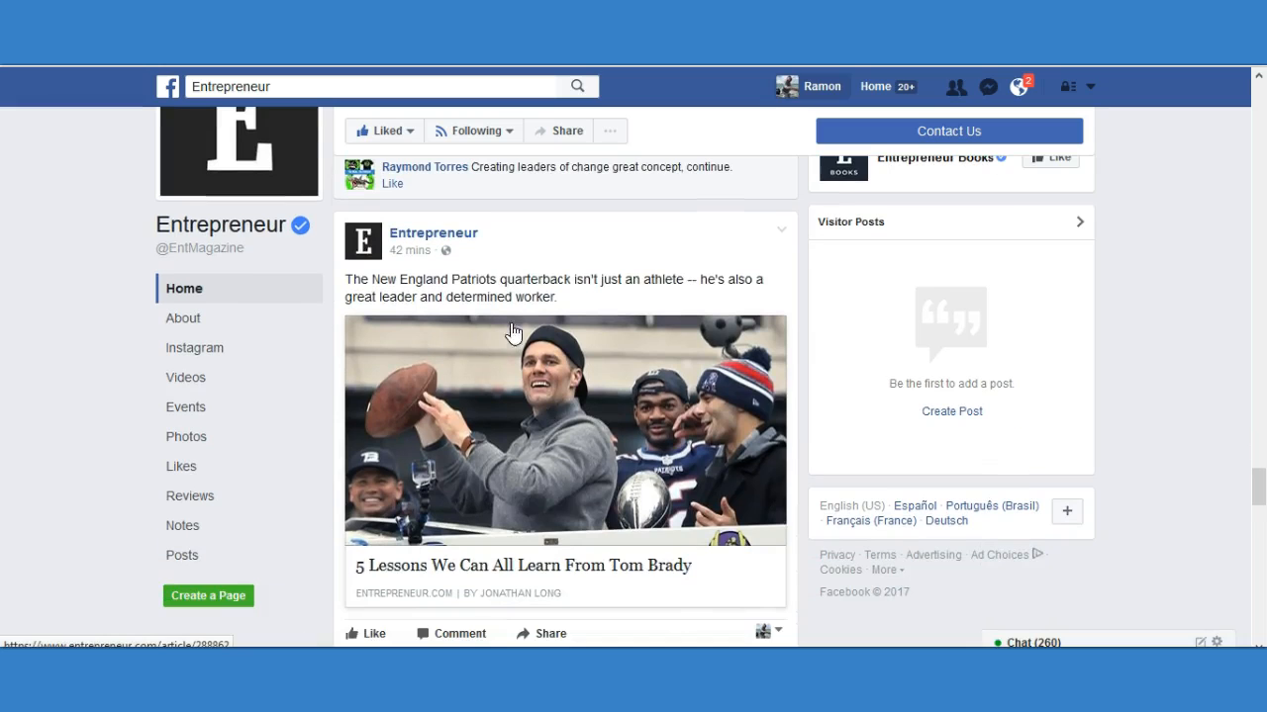
{"action": "scroll", "coordinate": [623, 388], "scroll_direction": "down", "scroll_amount": 1}
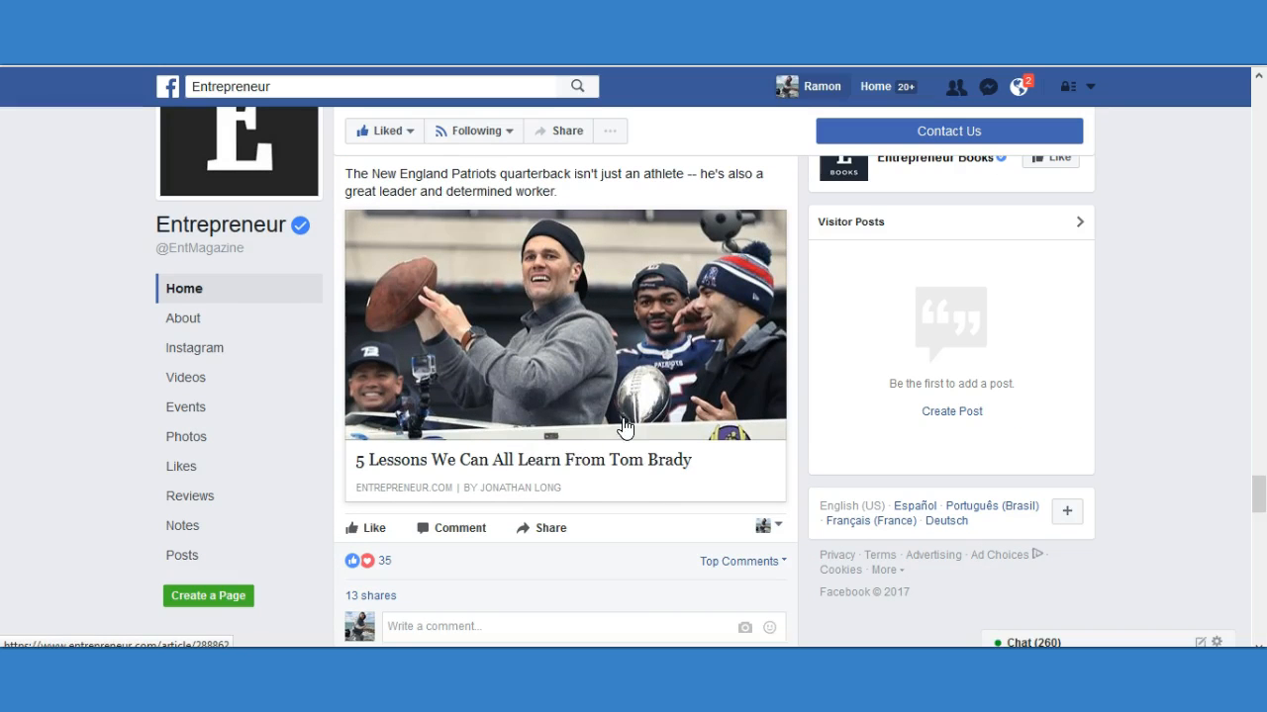
{"action": "scroll", "coordinate": [591, 341], "scroll_direction": "up", "scroll_amount": 1}
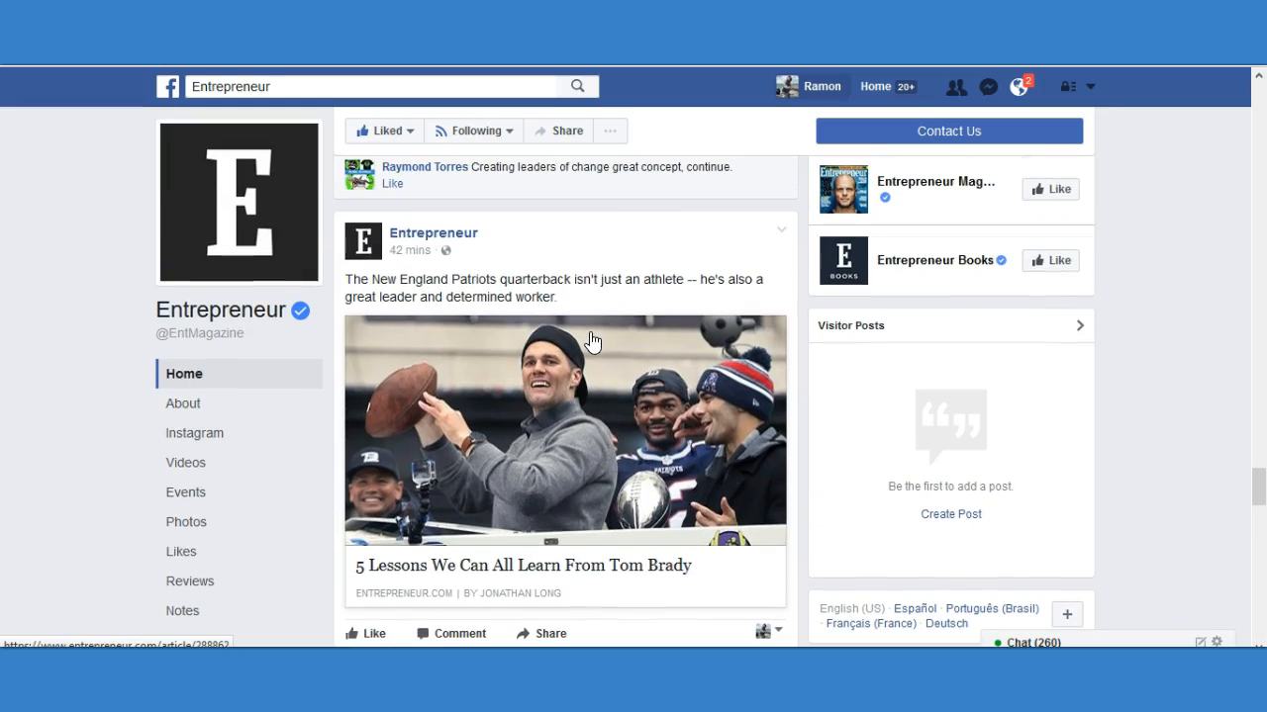
{"action": "scroll", "coordinate": [591, 341], "scroll_direction": "down", "scroll_amount": 2}
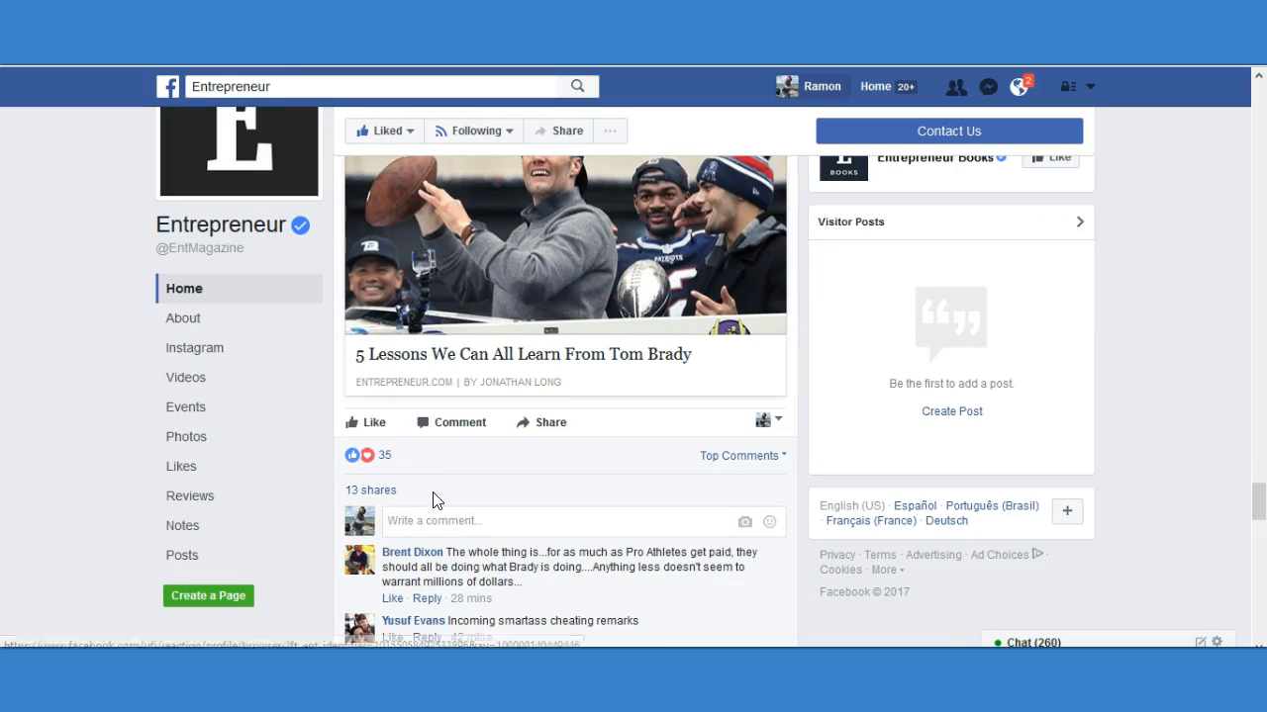
{"action": "scroll", "coordinate": [521, 462], "scroll_direction": "up", "scroll_amount": 3}
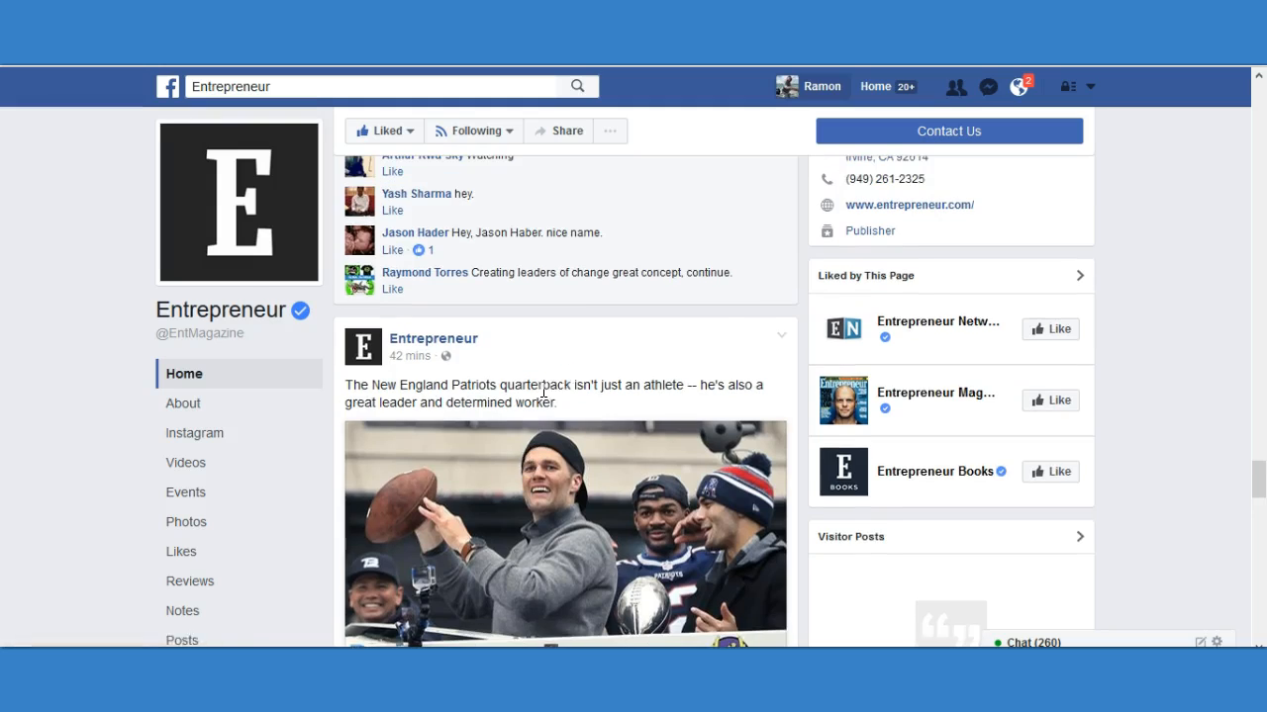
{"action": "scroll", "coordinate": [554, 381], "scroll_direction": "down", "scroll_amount": 3}
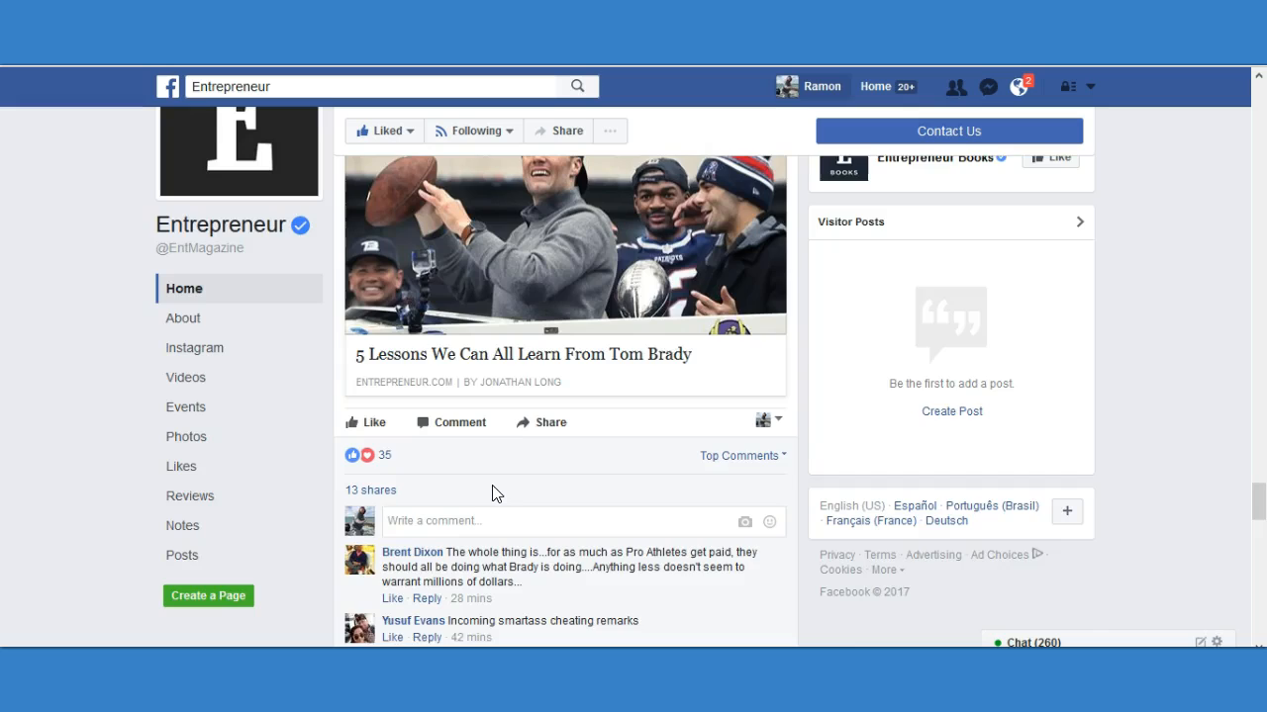
{"action": "scroll", "coordinate": [495, 492], "scroll_direction": "up", "scroll_amount": 2}
{"action": "scroll", "coordinate": [535, 487], "scroll_direction": "down", "scroll_amount": 2}
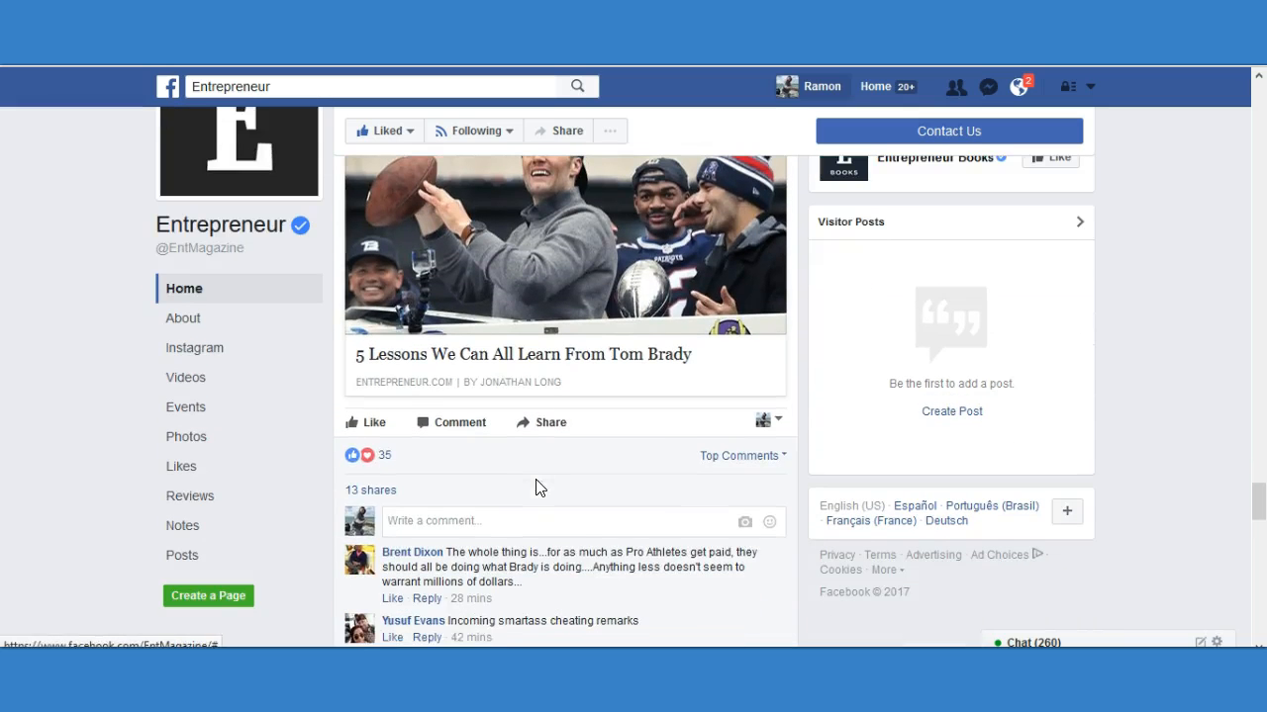
{"action": "scroll", "coordinate": [537, 482], "scroll_direction": "up", "scroll_amount": 1}
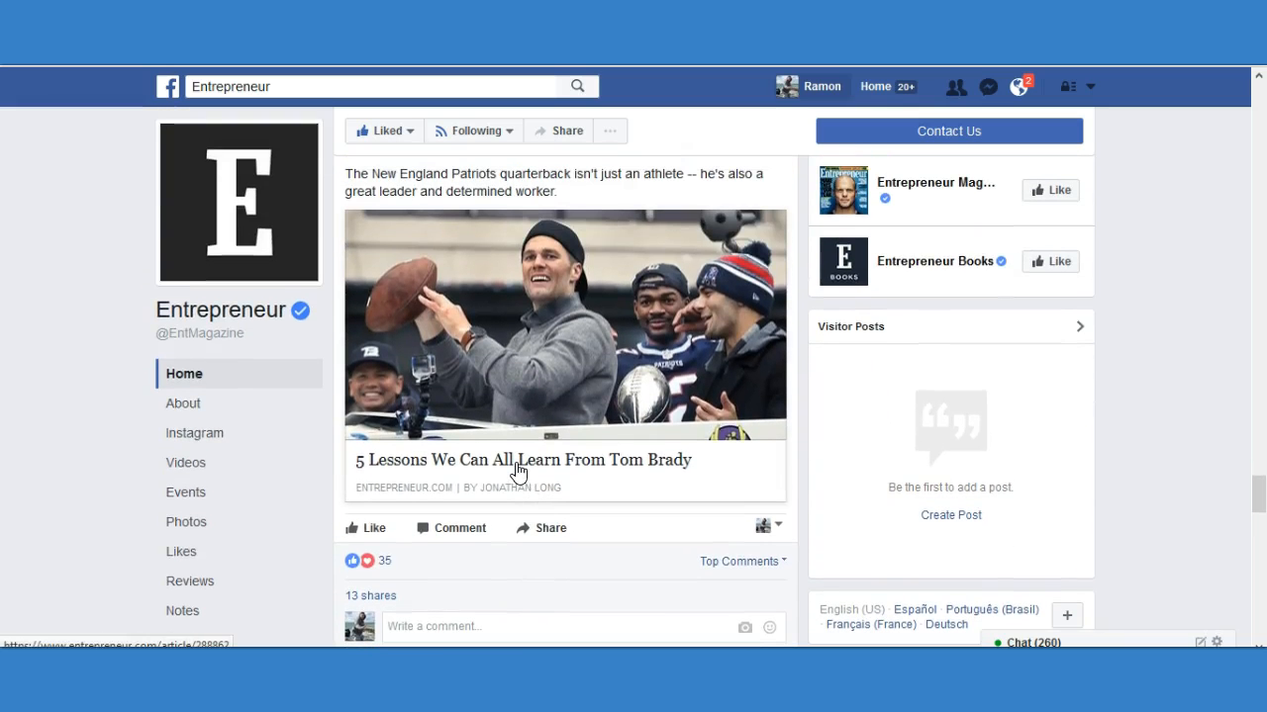
{"action": "scroll", "coordinate": [605, 552], "scroll_direction": "up", "scroll_amount": 2}
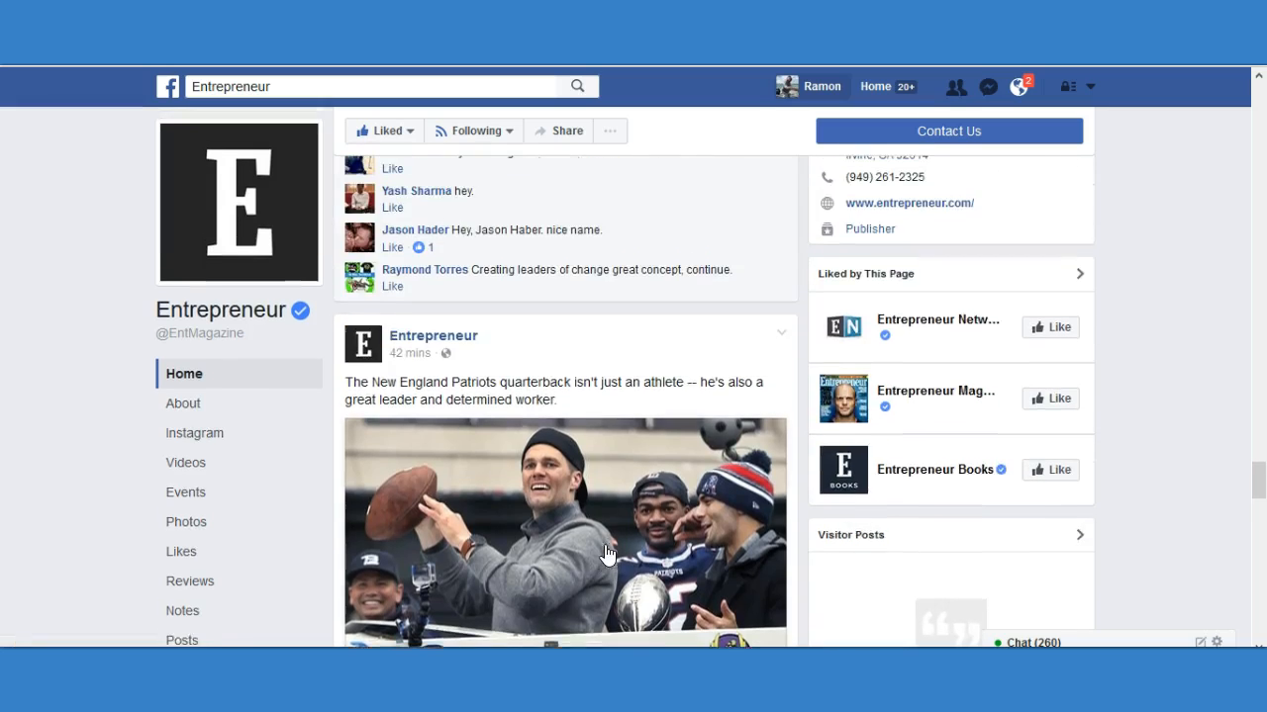
{"action": "scroll", "coordinate": [562, 530], "scroll_direction": "down", "scroll_amount": 4}
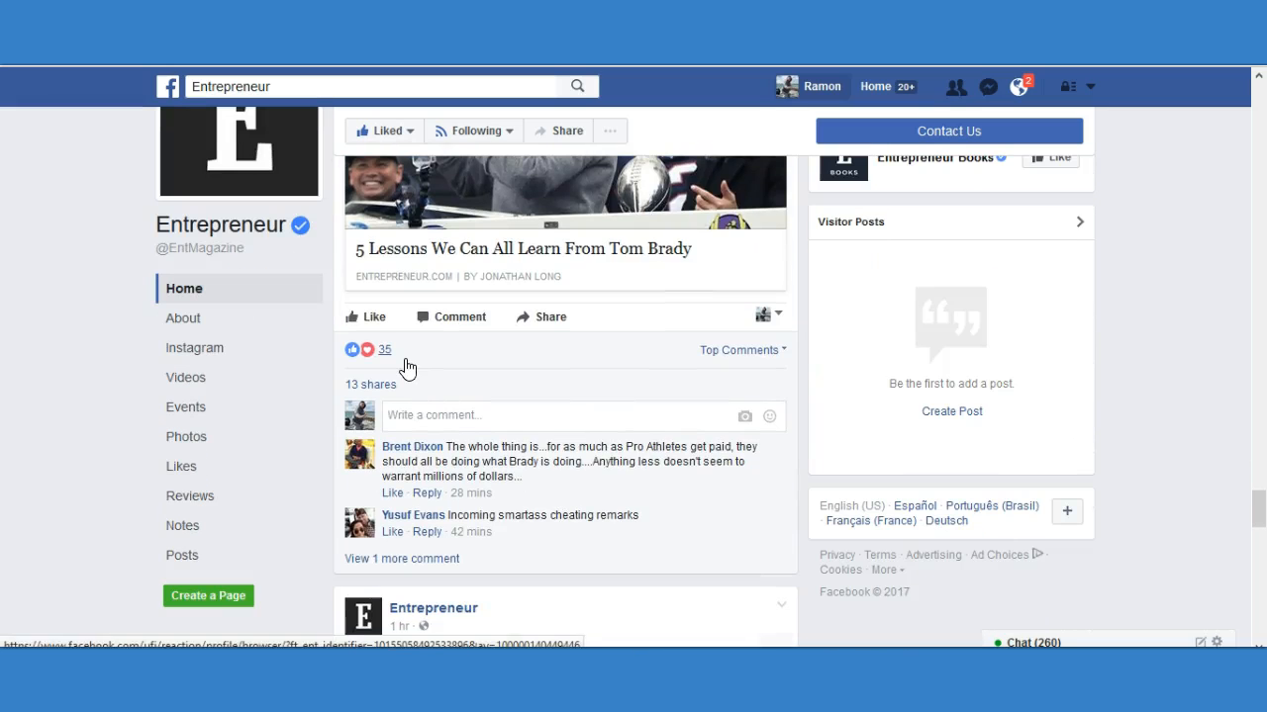
Compare the engagement on the older Entrepreneur posts, from "Security Actions for the C-Suite" through "10 Overrated Marketing Trends".
{"action": "scroll", "coordinate": [531, 435], "scroll_direction": "down", "scroll_amount": 6}
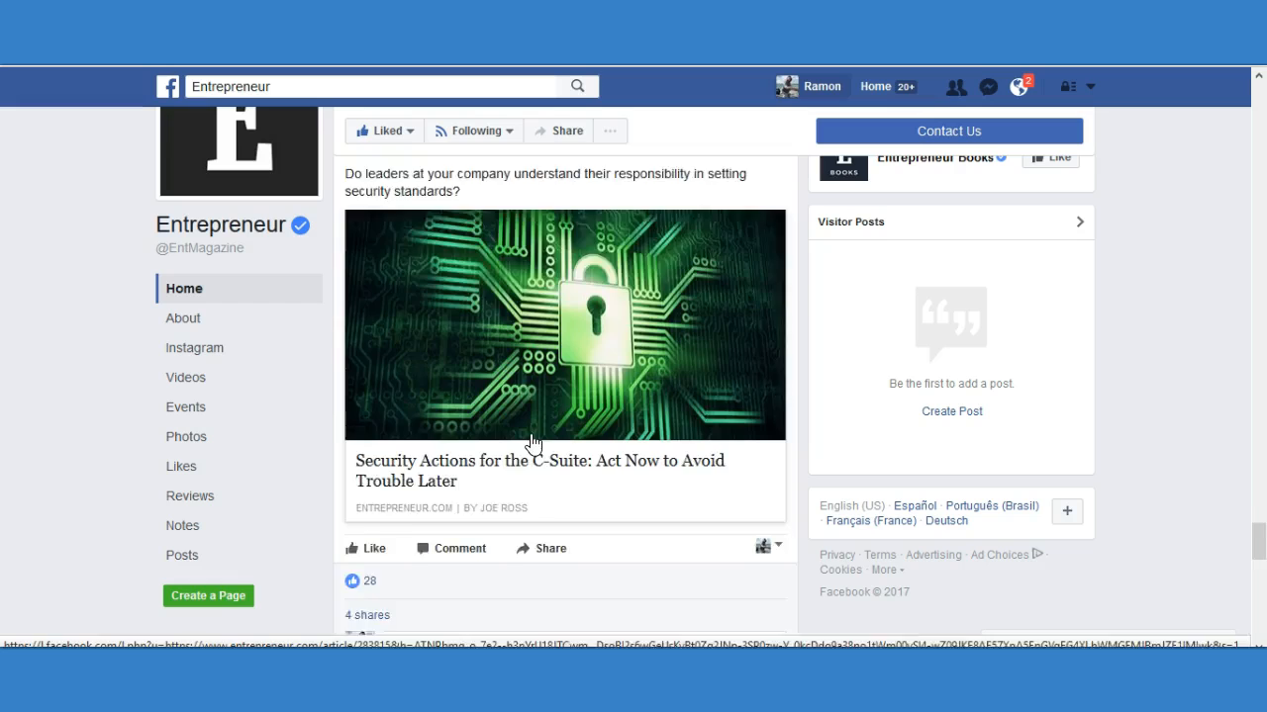
{"action": "scroll", "coordinate": [440, 450], "scroll_direction": "up", "scroll_amount": 2}
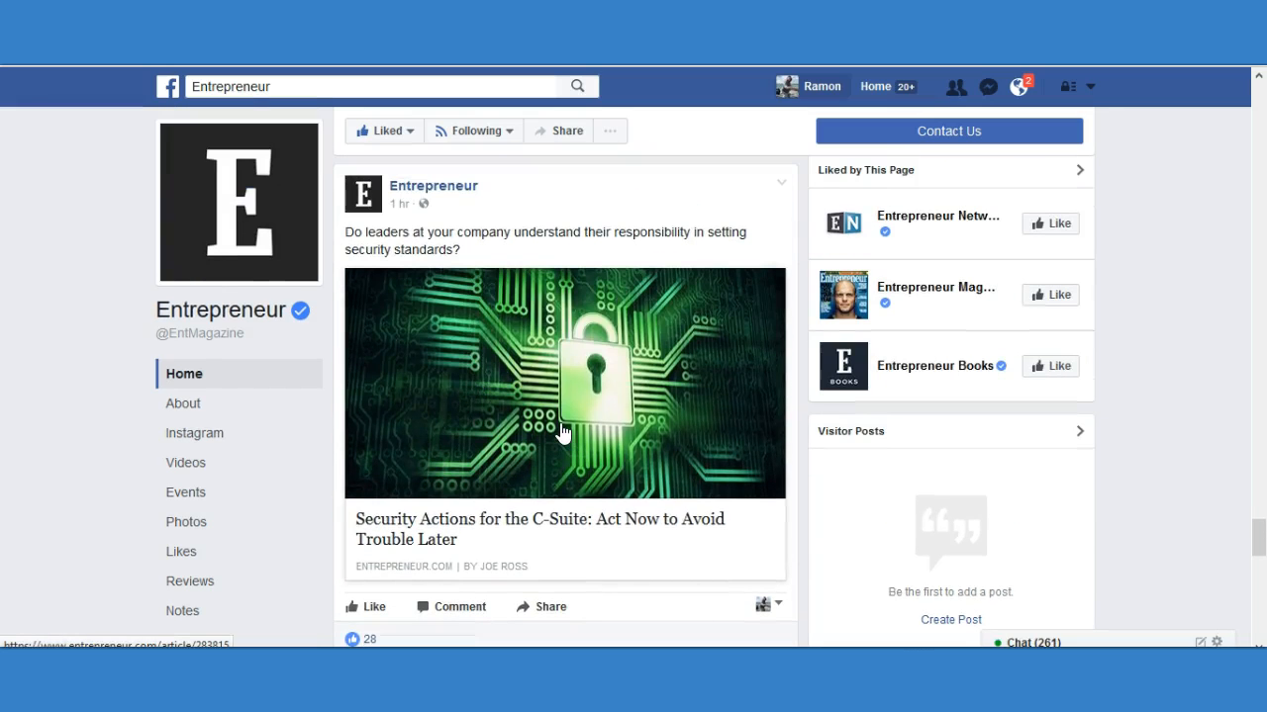
{"action": "scroll", "coordinate": [561, 433], "scroll_direction": "down", "scroll_amount": 2}
{"action": "mouse_move", "coordinate": [375, 439]}
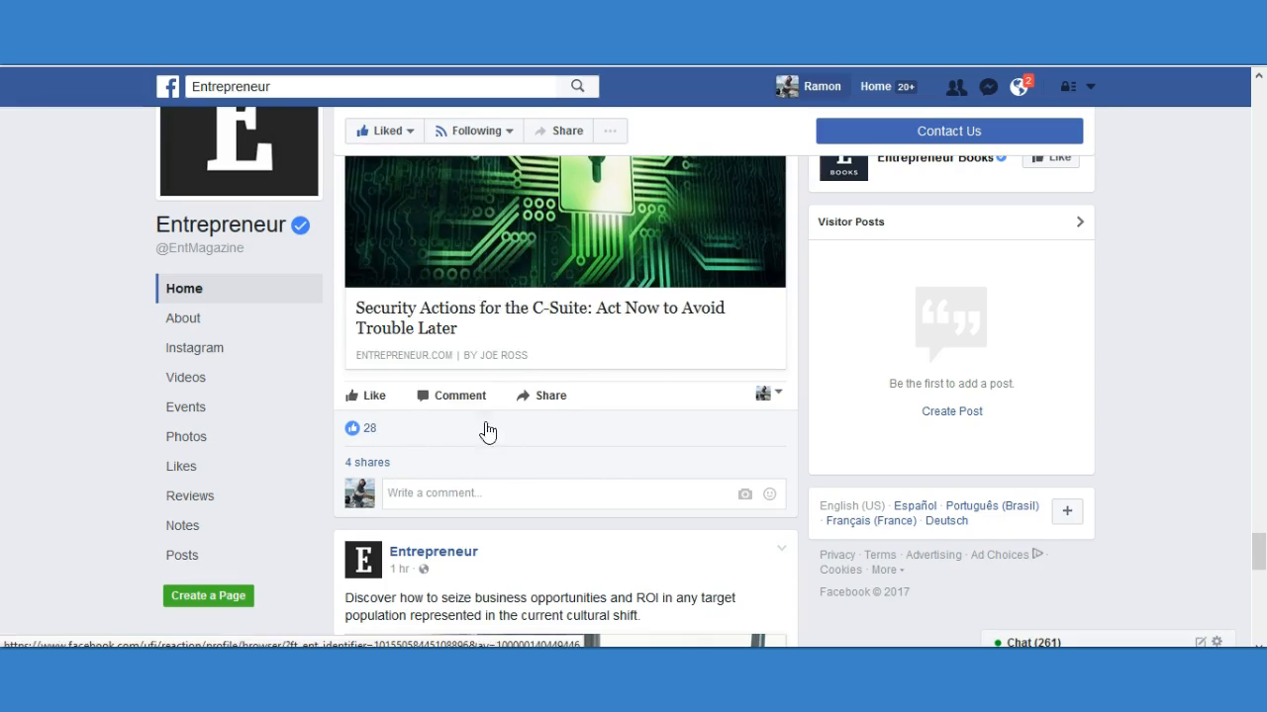
{"action": "scroll", "coordinate": [504, 451], "scroll_direction": "down", "scroll_amount": 5}
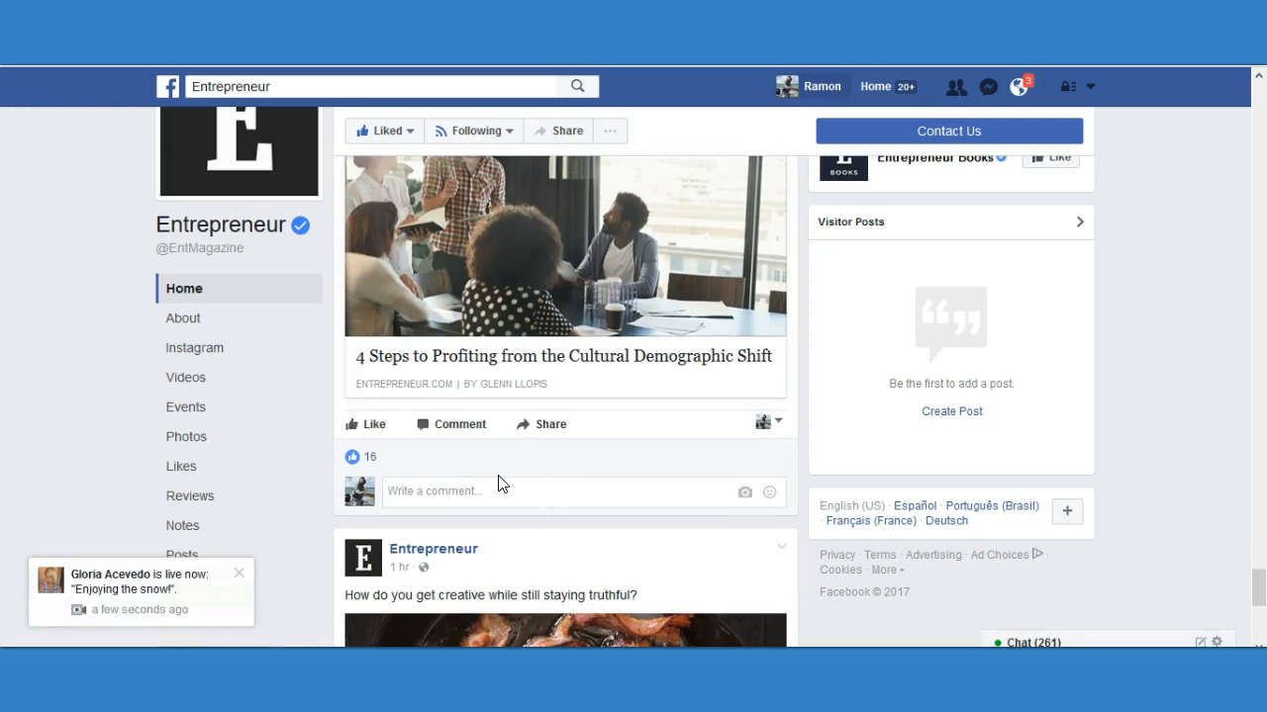
{"action": "scroll", "coordinate": [487, 486], "scroll_direction": "up", "scroll_amount": 1}
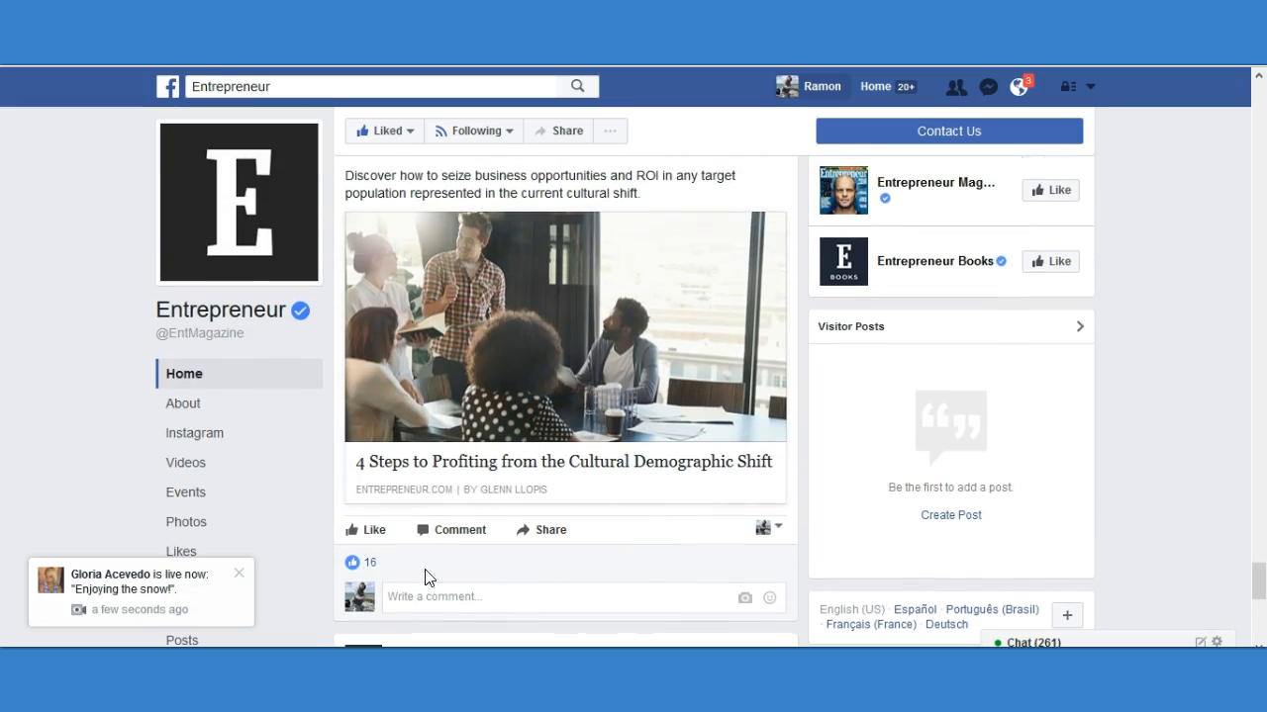
{"action": "scroll", "coordinate": [529, 551], "scroll_direction": "down", "scroll_amount": 1}
{"action": "scroll", "coordinate": [565, 503], "scroll_direction": "down", "scroll_amount": 5}
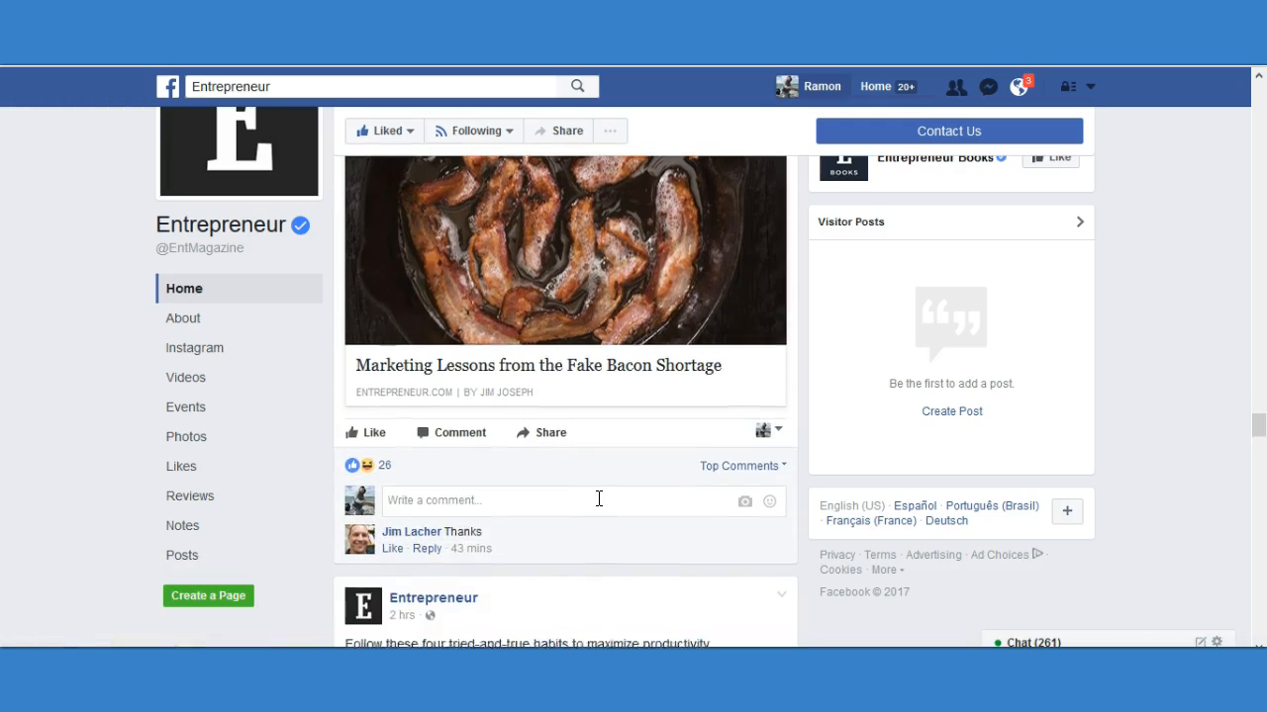
{"action": "scroll", "coordinate": [597, 436], "scroll_direction": "down", "scroll_amount": 5}
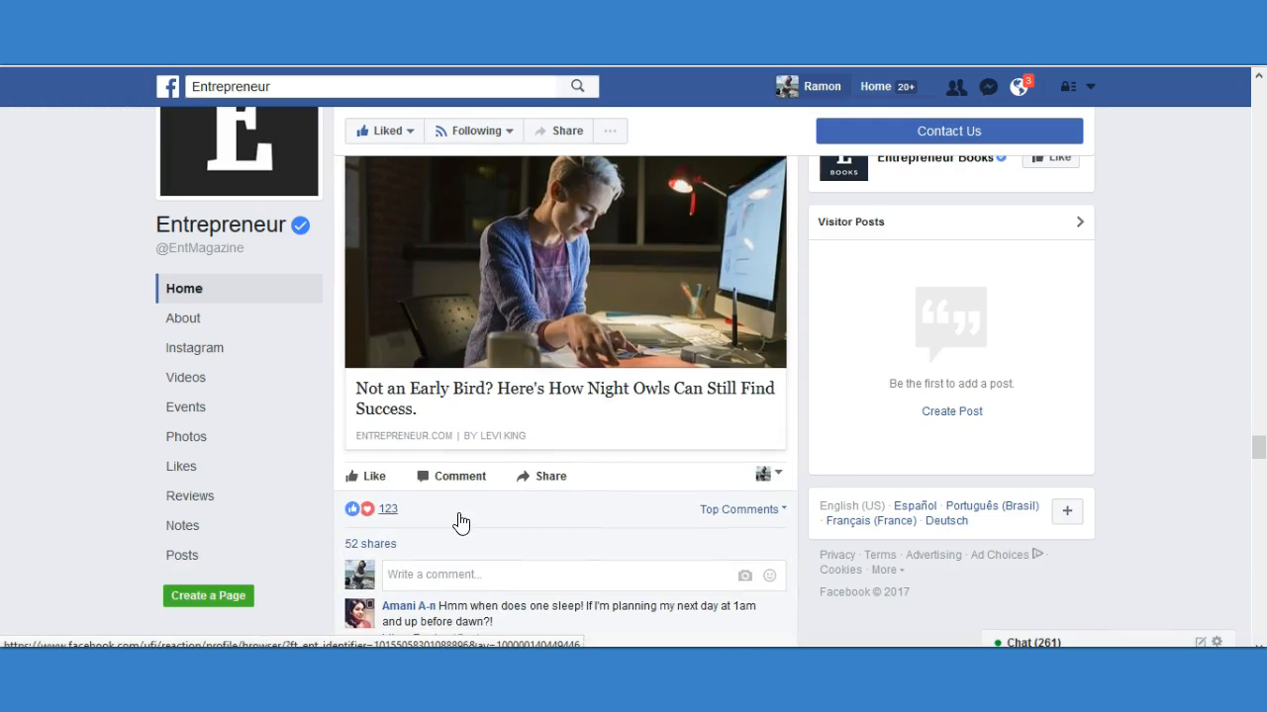
{"action": "scroll", "coordinate": [495, 480], "scroll_direction": "up", "scroll_amount": 4}
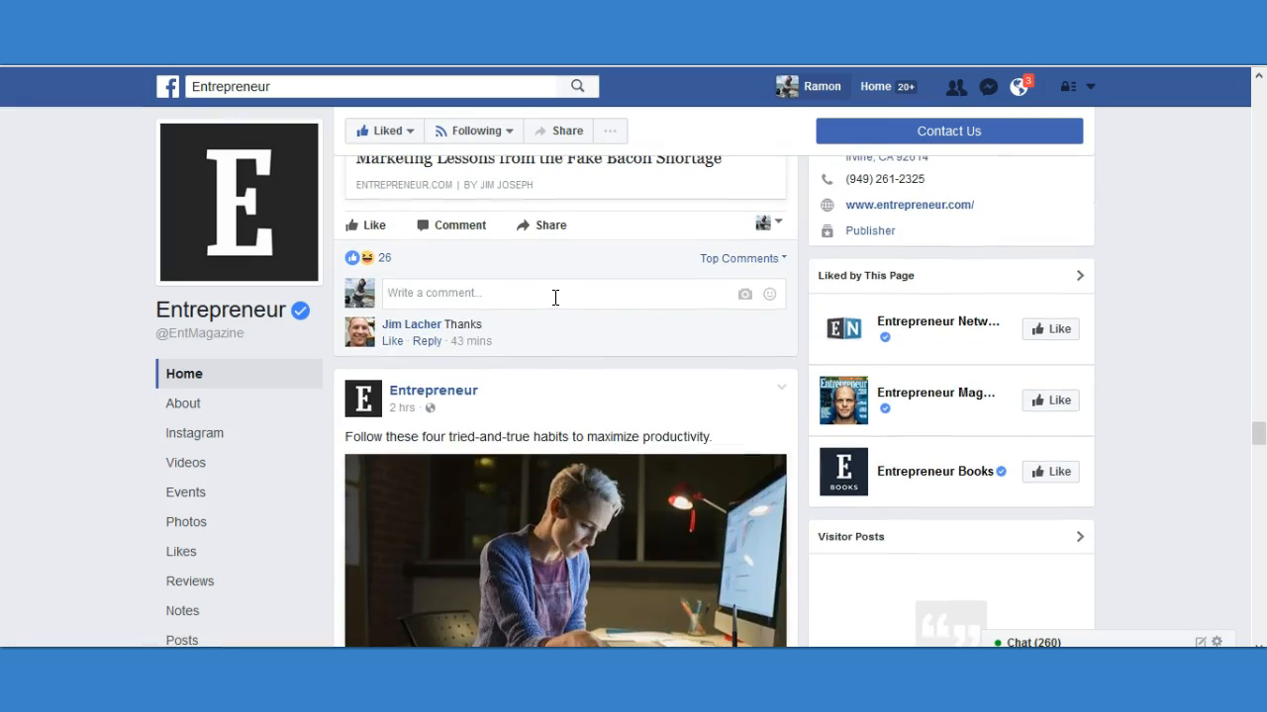
{"action": "scroll", "coordinate": [560, 326], "scroll_direction": "down", "scroll_amount": 4}
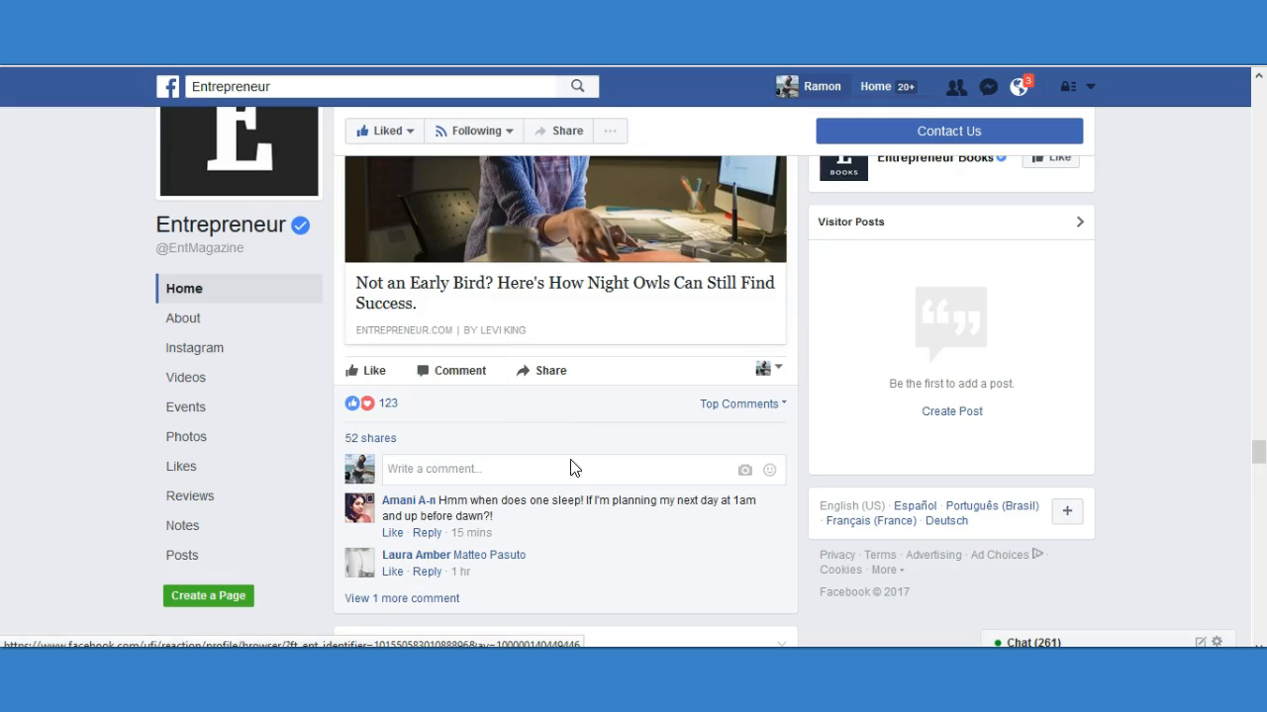
{"action": "scroll", "coordinate": [618, 482], "scroll_direction": "down", "scroll_amount": 5}
{"action": "scroll", "coordinate": [618, 481], "scroll_direction": "down", "scroll_amount": 3}
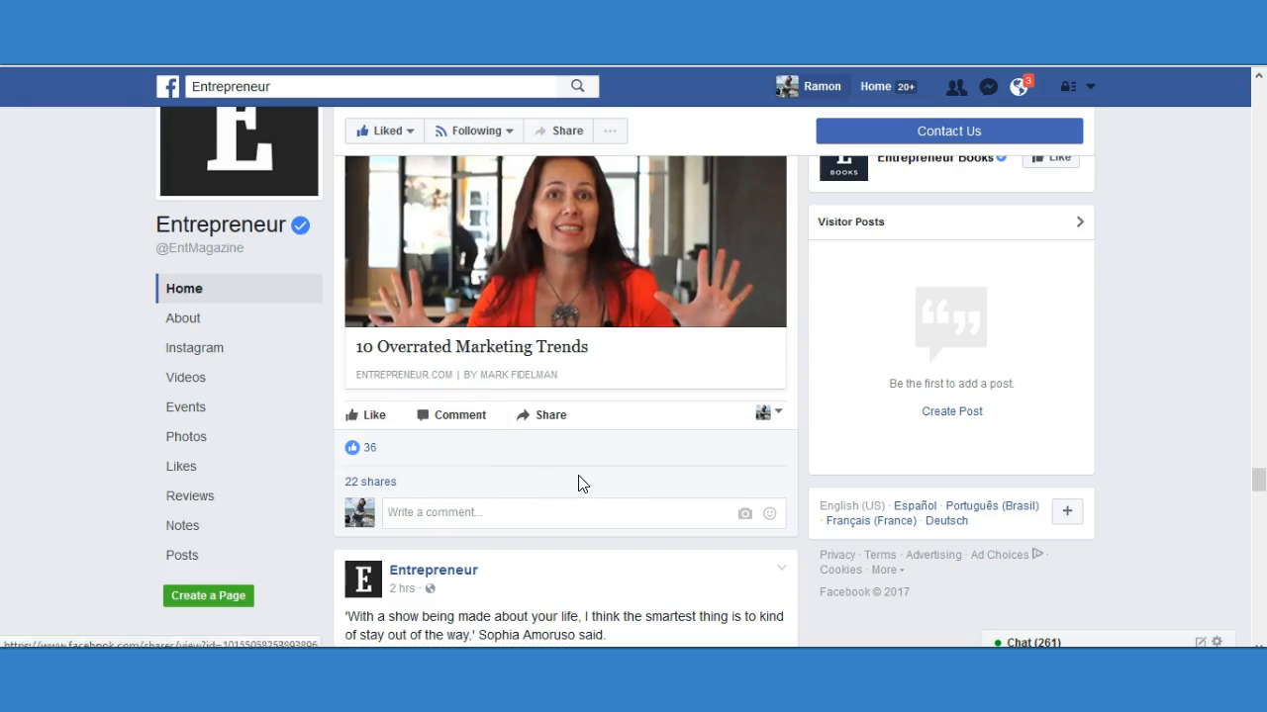
{"action": "scroll", "coordinate": [594, 484], "scroll_direction": "up", "scroll_amount": 1}
Switch to the account's own managed page and examine the reach of the "7 Most Inspiring Stories Behind the 2017 Oscars" post.
{"action": "scroll", "coordinate": [593, 485], "scroll_direction": "down", "scroll_amount": 10}
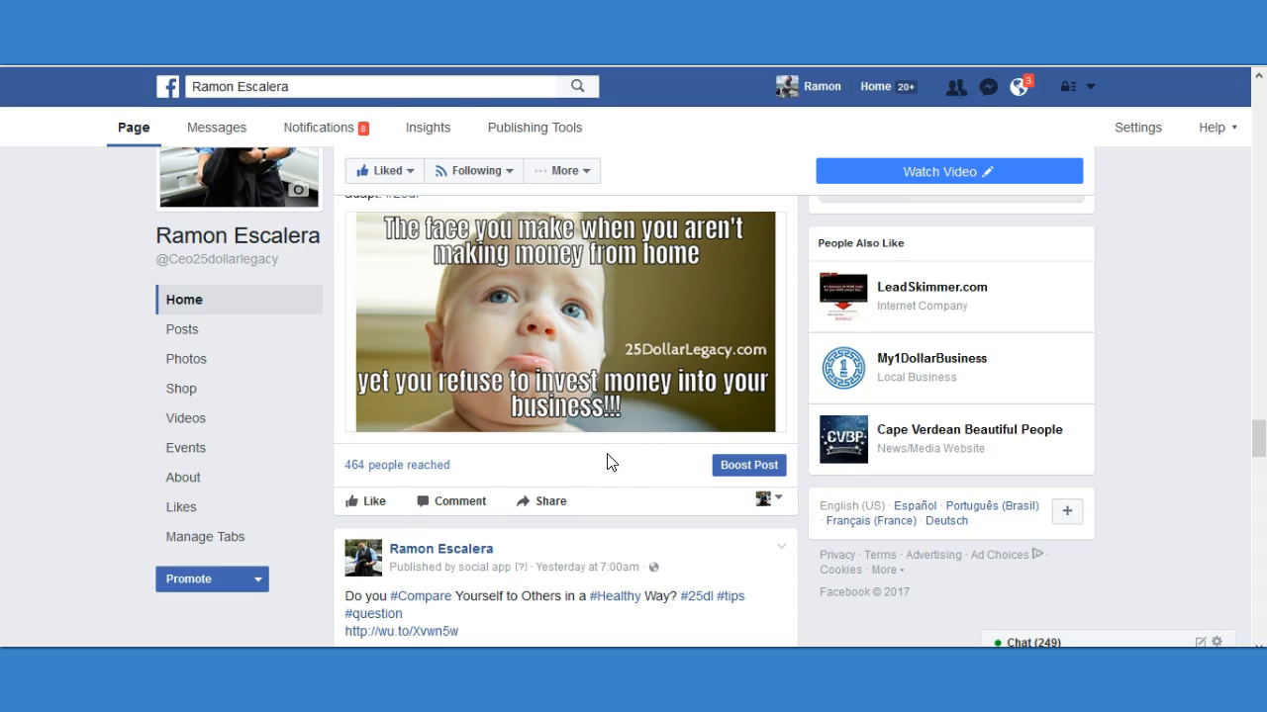
{"action": "scroll", "coordinate": [614, 461], "scroll_direction": "up", "scroll_amount": 5}
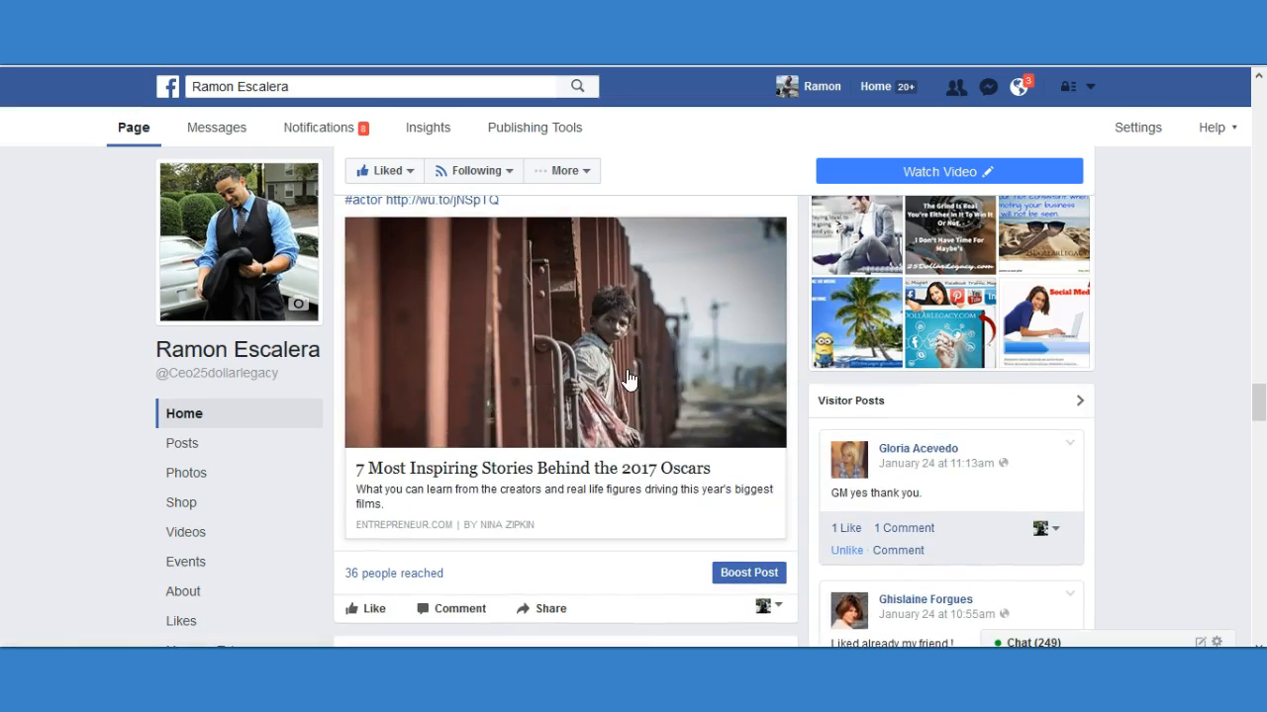
{"action": "scroll", "coordinate": [572, 343], "scroll_direction": "up", "scroll_amount": 2}
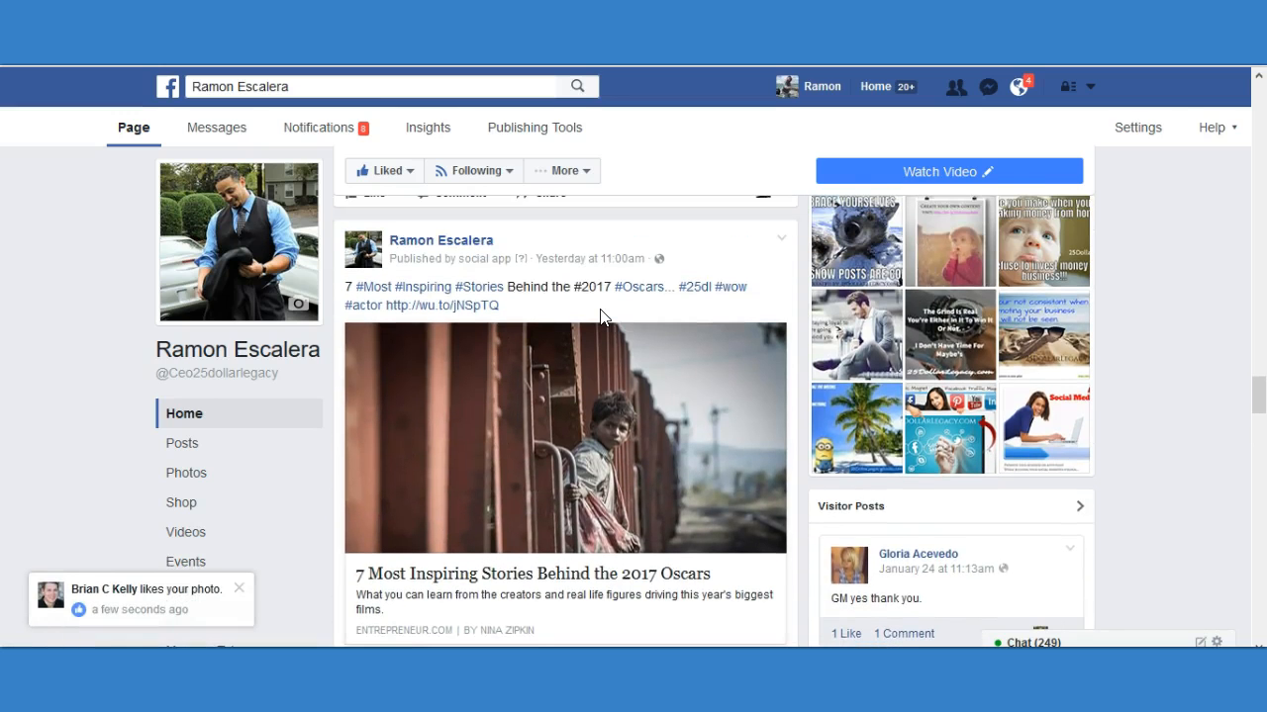
{"action": "scroll", "coordinate": [597, 320], "scroll_direction": "down", "scroll_amount": 6}
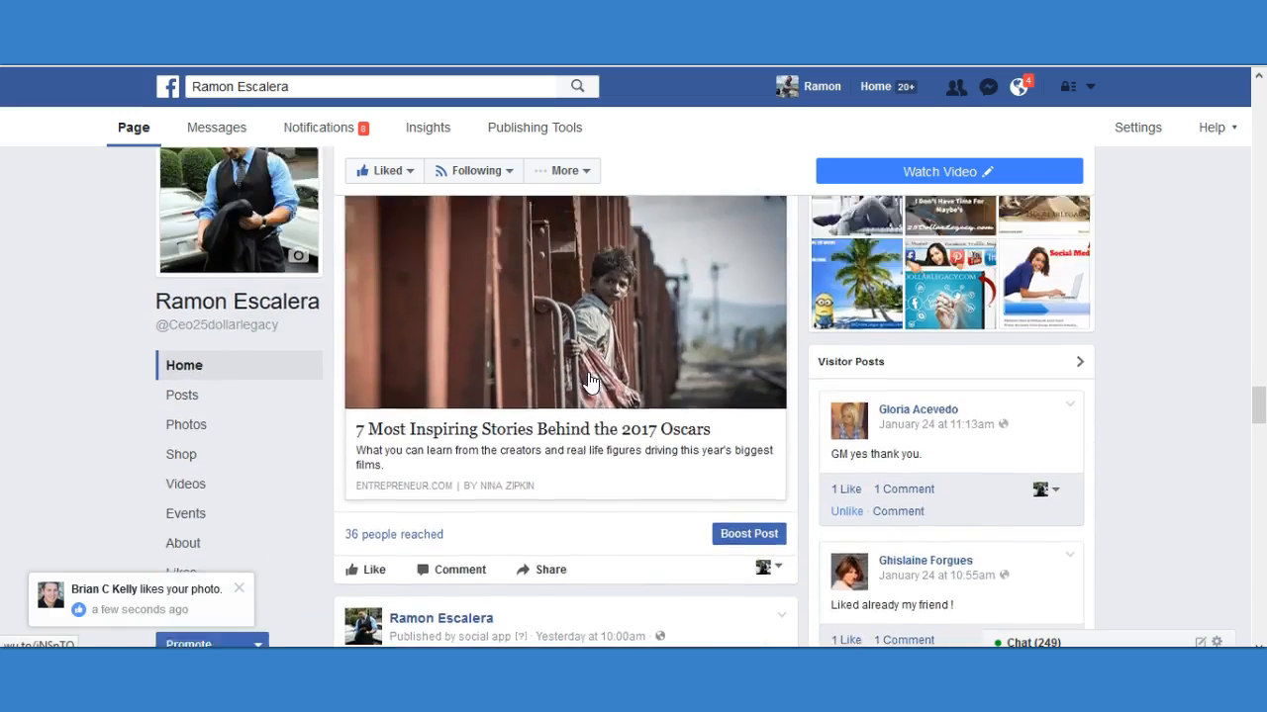
Check the managed page's weekly post reach and the reach of the "How Negativity Can Help Propel You to Success" post.
{"action": "scroll", "coordinate": [594, 382], "scroll_direction": "up", "scroll_amount": 1}
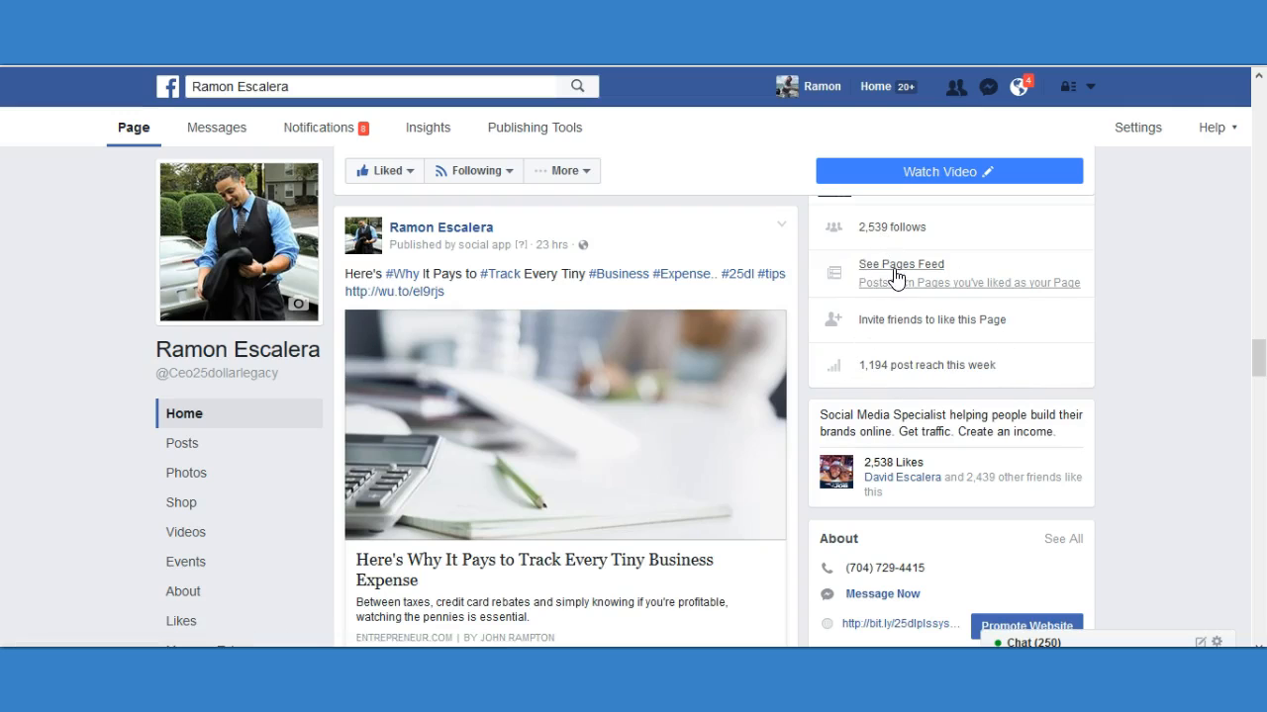
{"action": "left_click", "coordinate": [952, 174]}
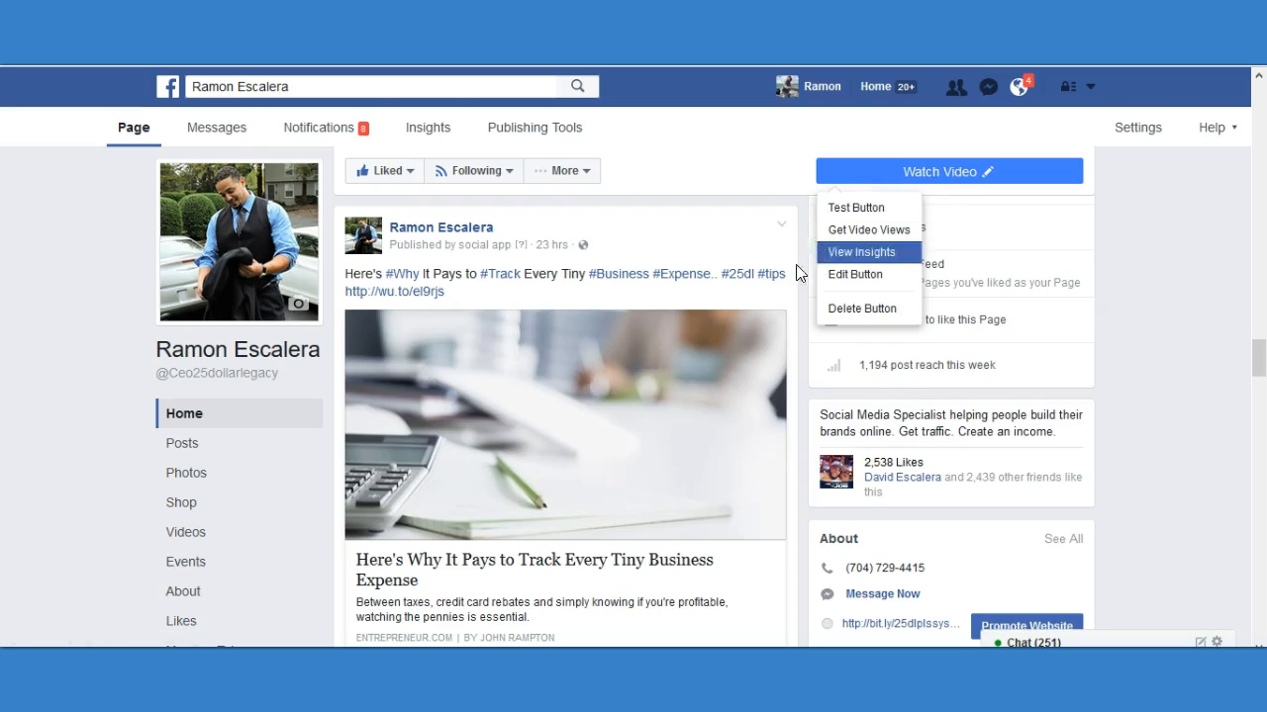
{"action": "scroll", "coordinate": [524, 359], "scroll_direction": "up", "scroll_amount": 2}
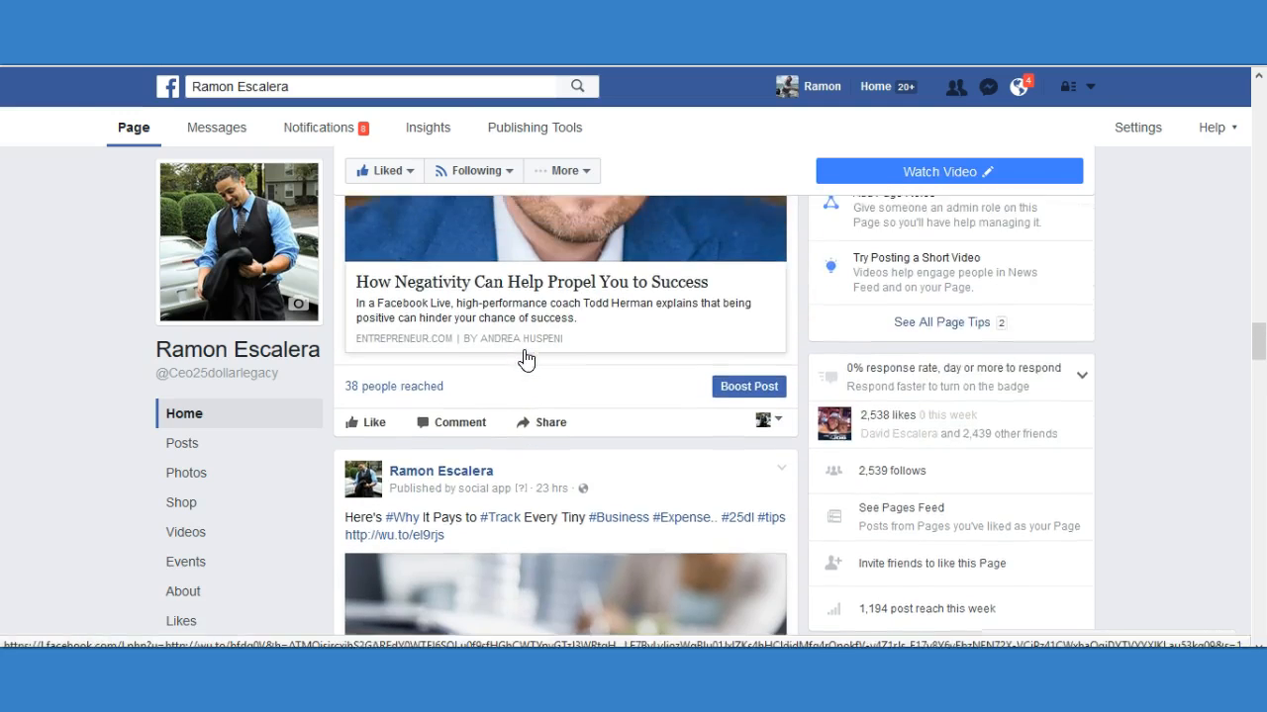
{"action": "scroll", "coordinate": [465, 446], "scroll_direction": "up", "scroll_amount": 4}
{"action": "scroll", "coordinate": [471, 448], "scroll_direction": "up", "scroll_amount": 1}
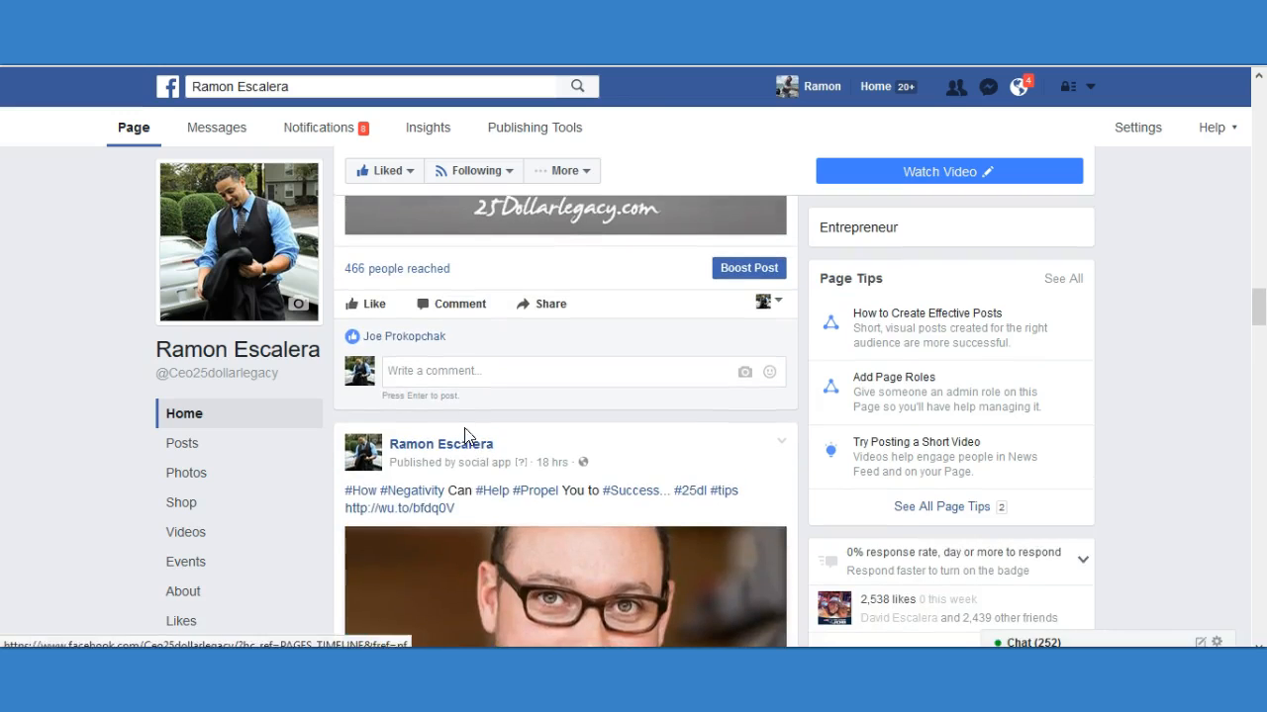
Examine the reach, likes and caption of the "Create Your Own Content" image post on the managed page.
{"action": "scroll", "coordinate": [443, 291], "scroll_direction": "up", "scroll_amount": 1}
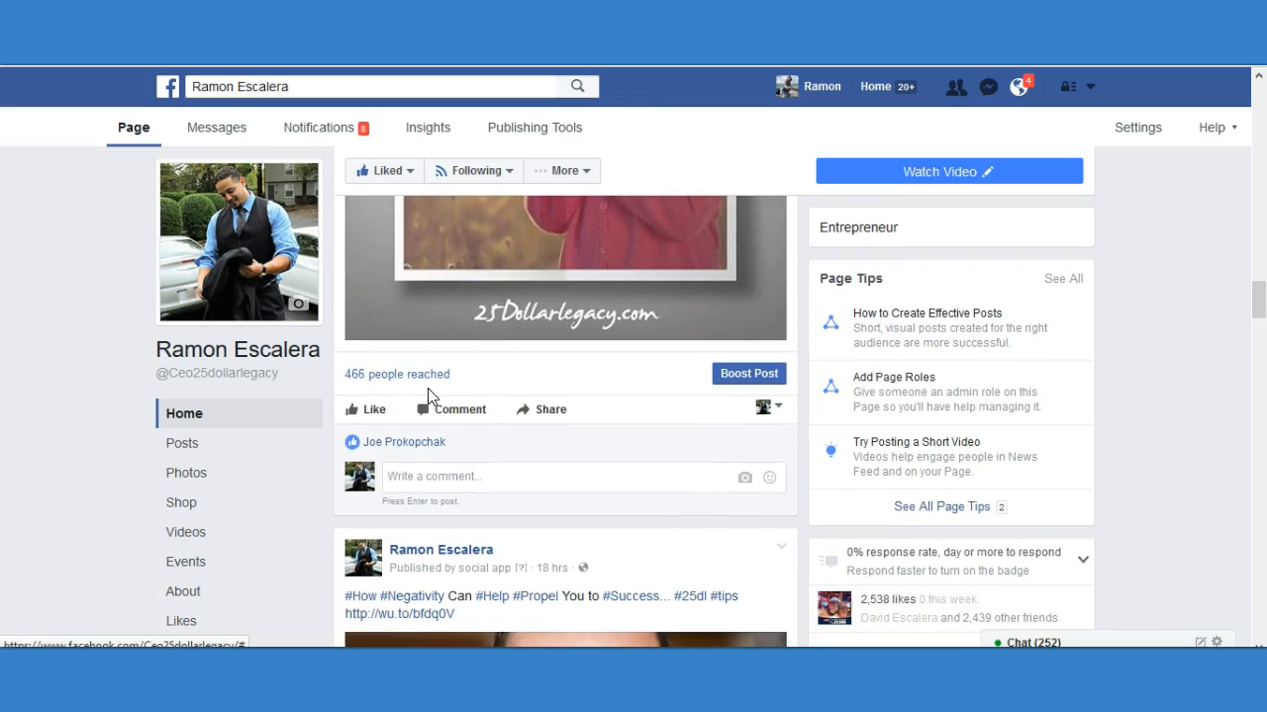
{"action": "scroll", "coordinate": [430, 387], "scroll_direction": "up", "scroll_amount": 3}
{"action": "scroll", "coordinate": [543, 372], "scroll_direction": "up", "scroll_amount": 3}
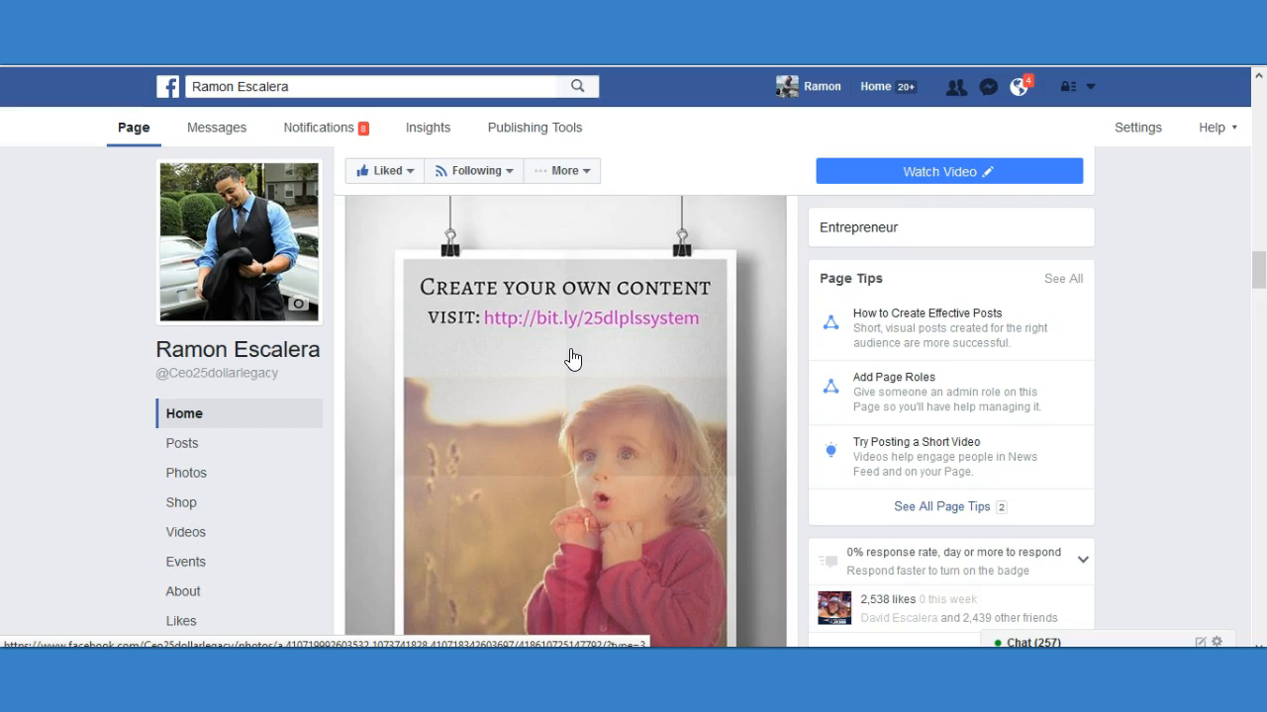
{"action": "scroll", "coordinate": [567, 359], "scroll_direction": "up", "scroll_amount": 3}
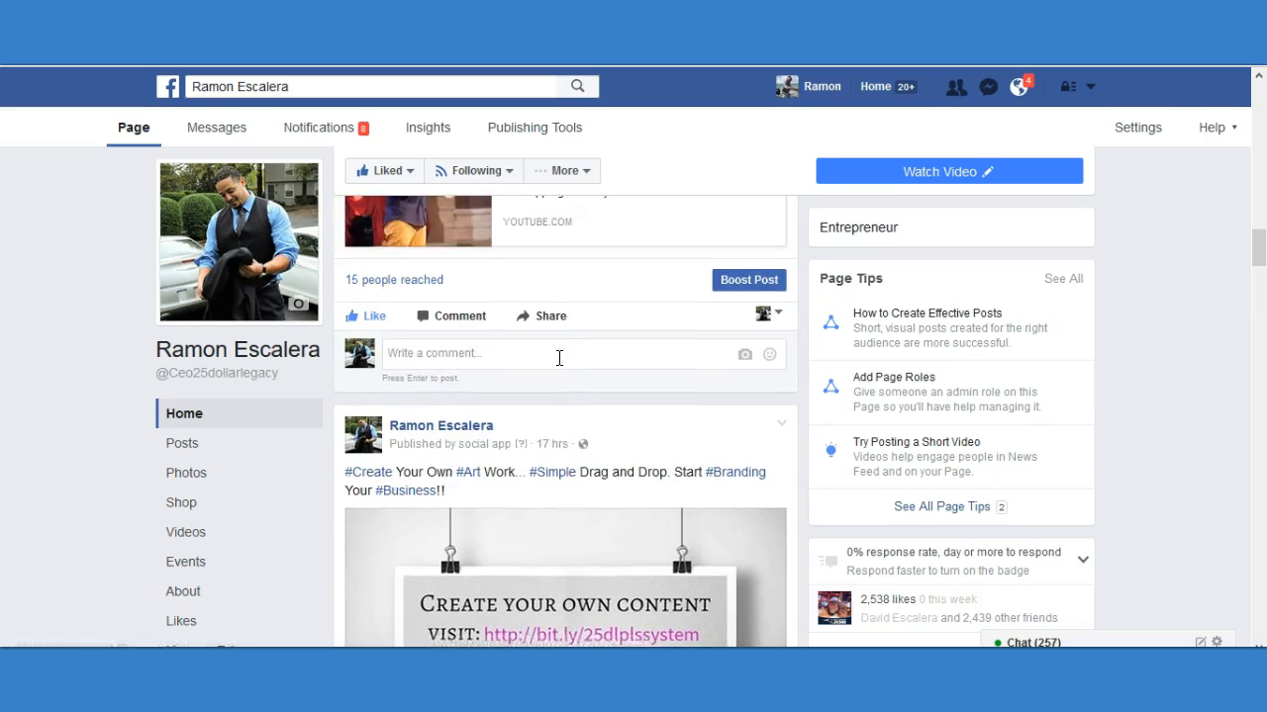
{"action": "scroll", "coordinate": [560, 364], "scroll_direction": "down", "scroll_amount": 2}
{"action": "scroll", "coordinate": [558, 362], "scroll_direction": "up", "scroll_amount": 1}
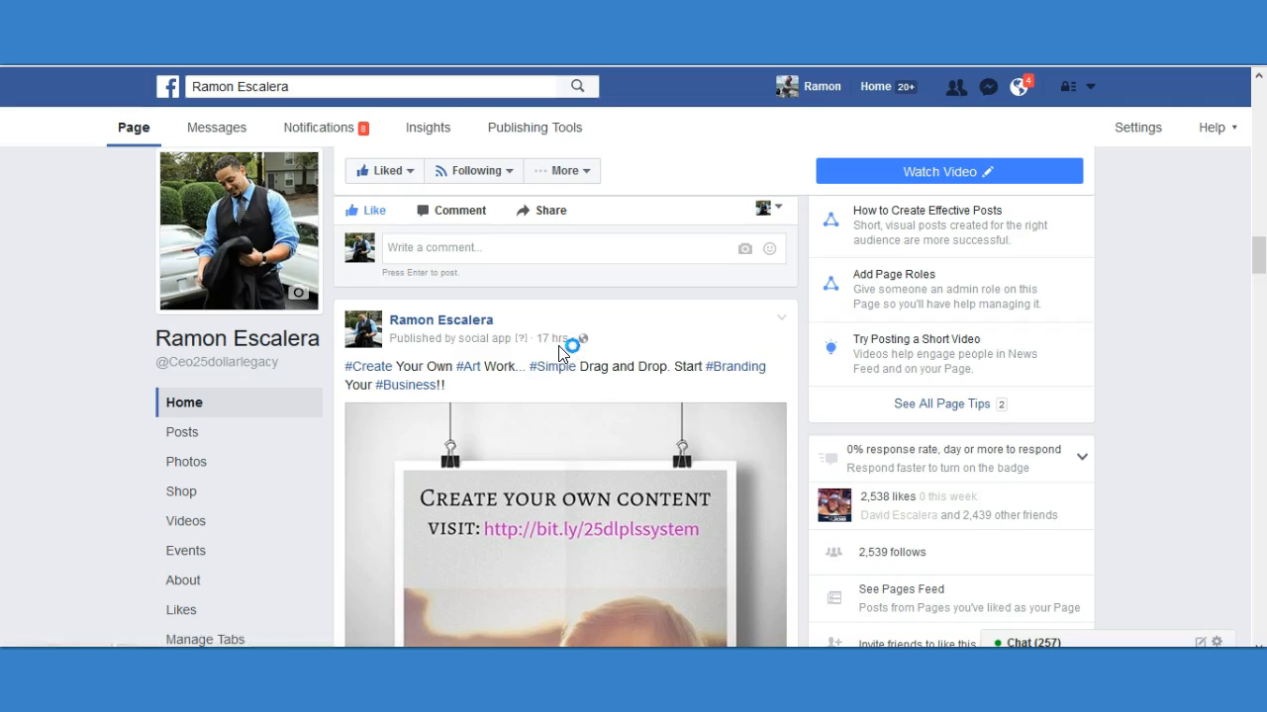
Examine the reach of the "How to sound smart in your TEDx Talk" video post and compare it with the older posts.
{"action": "scroll", "coordinate": [597, 340], "scroll_direction": "up", "scroll_amount": 1}
{"action": "scroll", "coordinate": [598, 356], "scroll_direction": "up", "scroll_amount": 3}
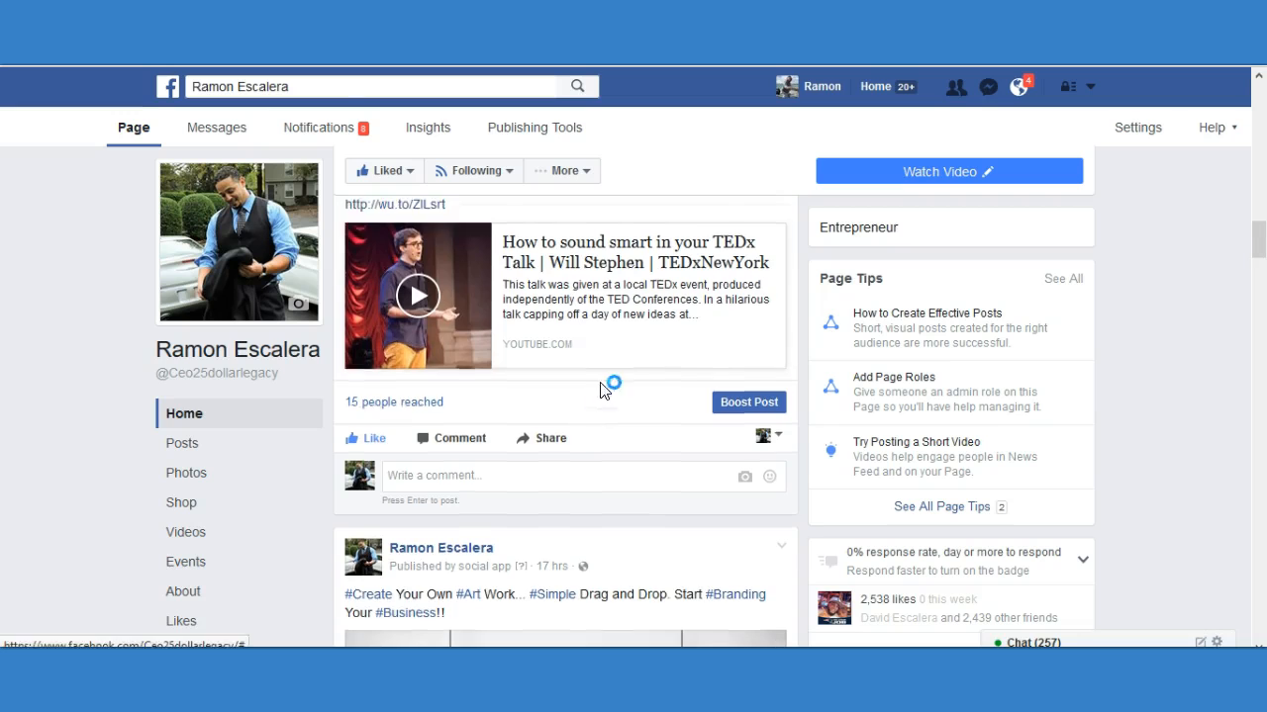
{"action": "scroll", "coordinate": [607, 381], "scroll_direction": "down", "scroll_amount": 1}
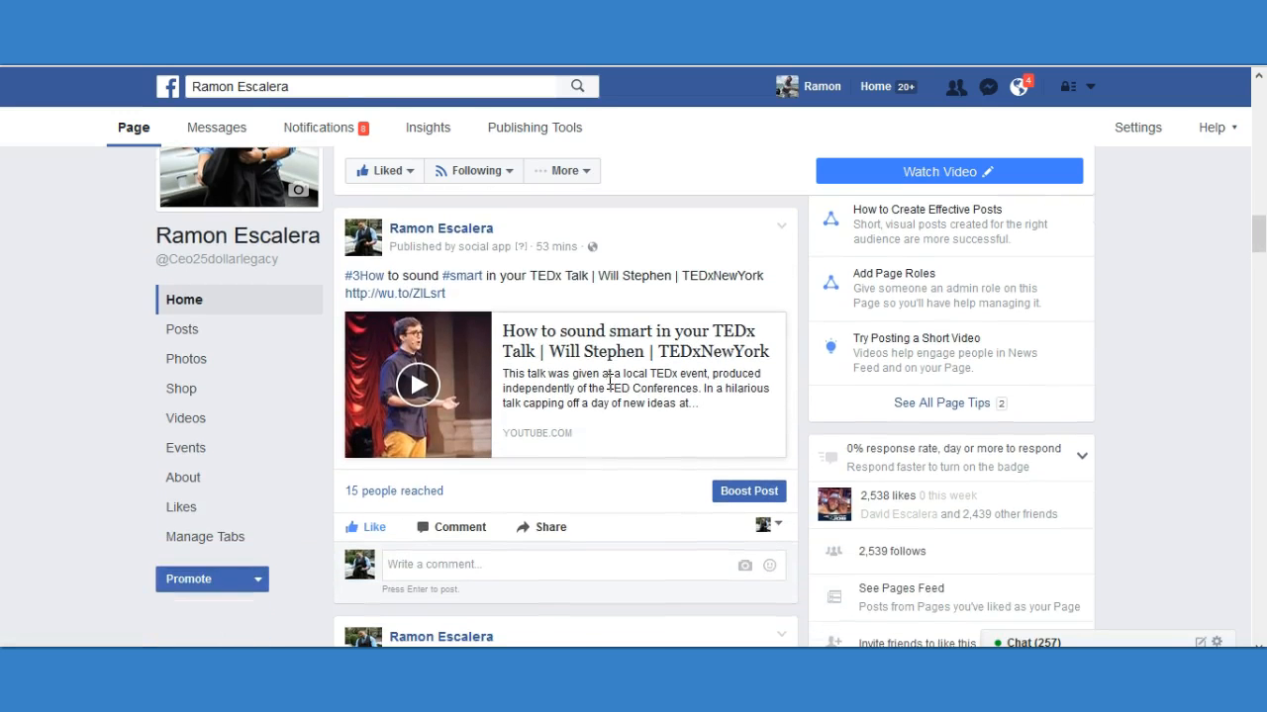
{"action": "scroll", "coordinate": [614, 390], "scroll_direction": "down", "scroll_amount": 13}
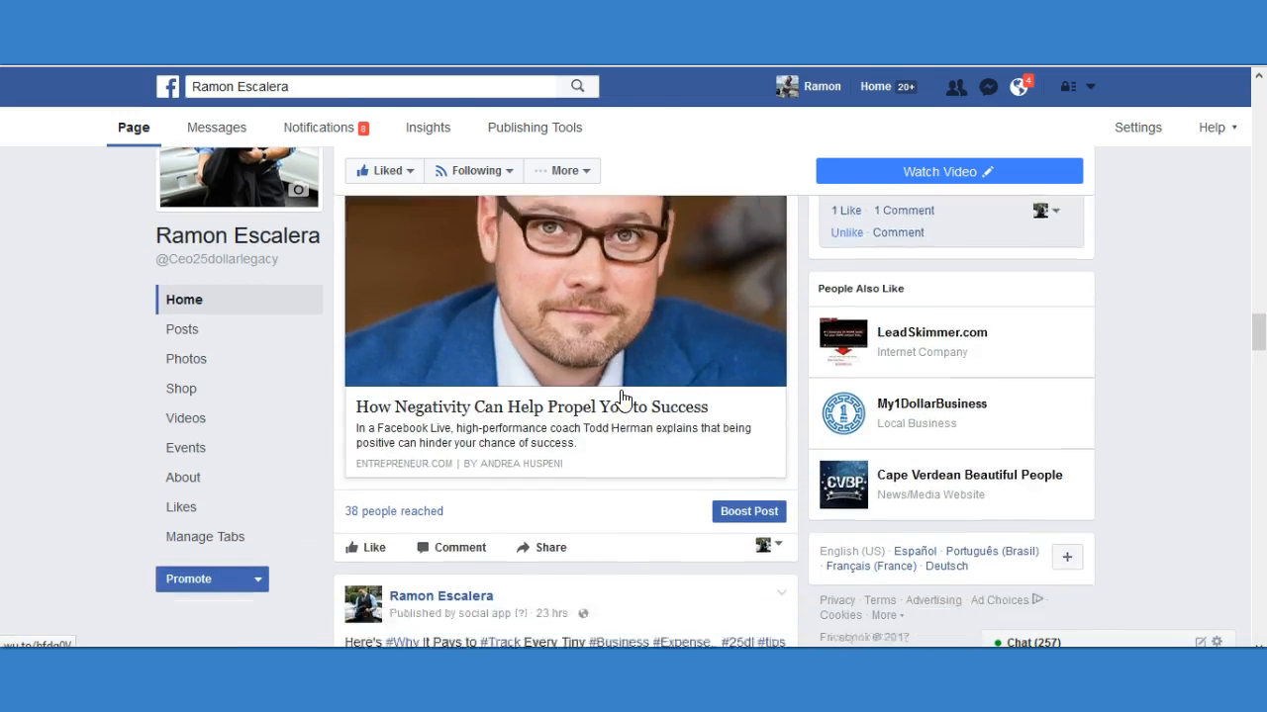
Compare the Entrepreneur page's "Marketing Lessons from the Fake Bacon Shortage" engagement with the article posts on the managed page.
{"action": "left_click", "coordinate": [286, 16]}
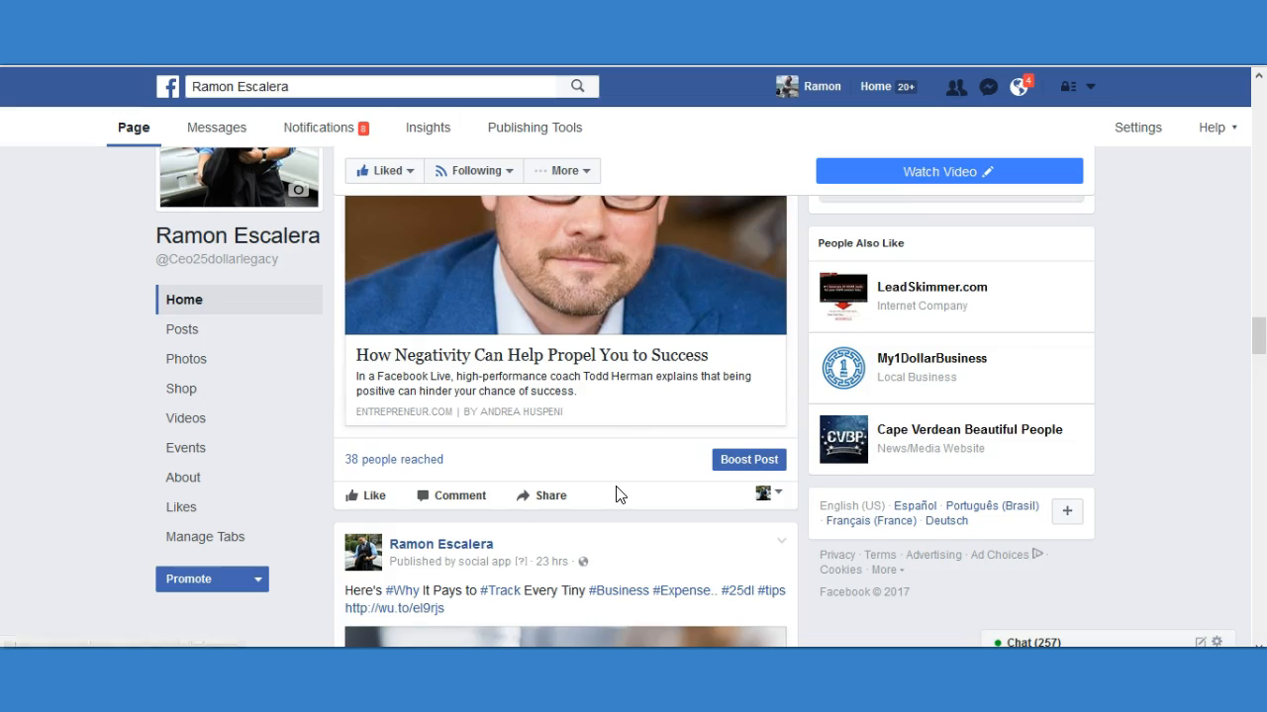
{"action": "scroll", "coordinate": [617, 494], "scroll_direction": "down", "scroll_amount": 2}
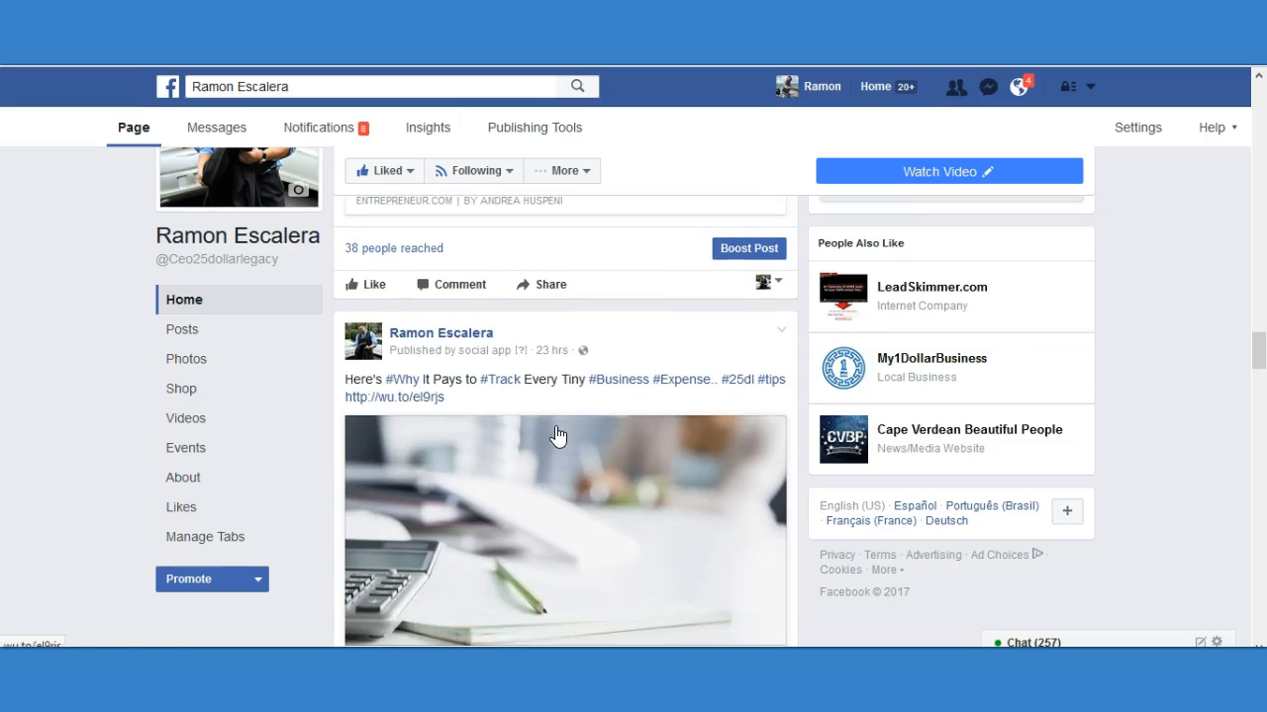
{"action": "scroll", "coordinate": [555, 438], "scroll_direction": "down", "scroll_amount": 2}
{"action": "scroll", "coordinate": [522, 358], "scroll_direction": "down", "scroll_amount": 2}
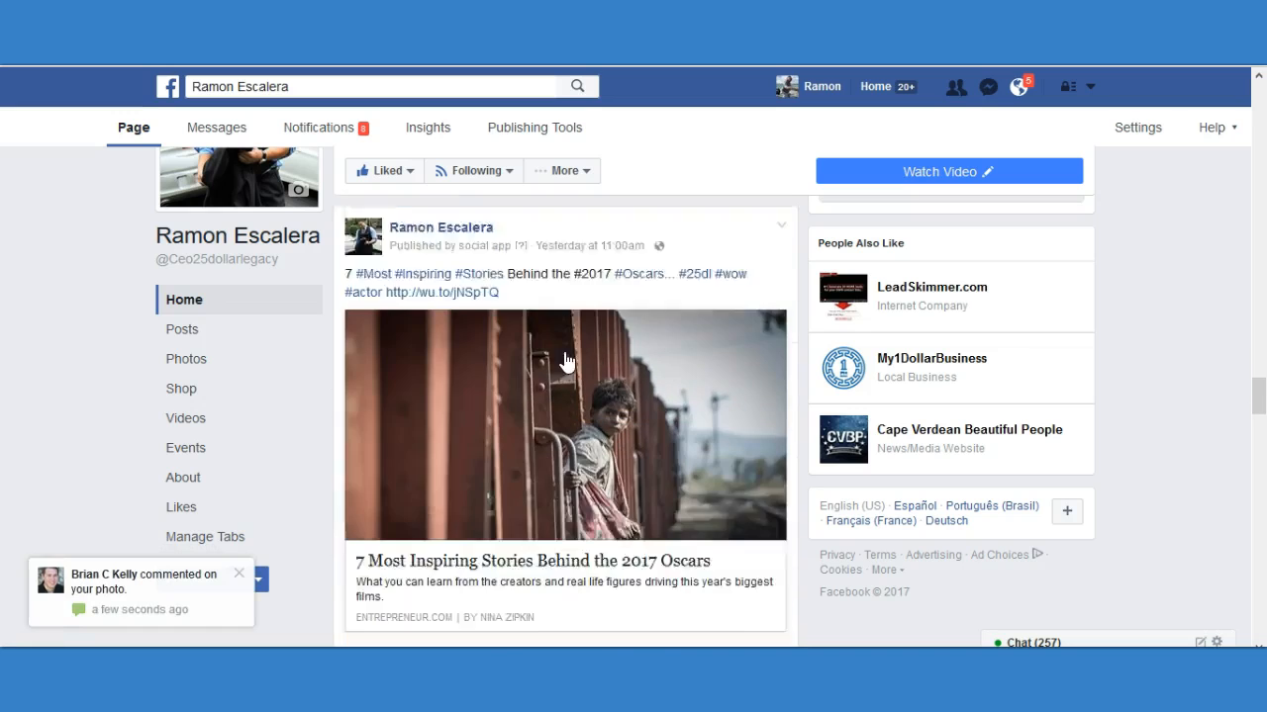
Examine the caption and reach of the baby-face meme post about investing in your business on the managed page.
{"action": "scroll", "coordinate": [569, 360], "scroll_direction": "down", "scroll_amount": 3}
{"action": "scroll", "coordinate": [450, 522], "scroll_direction": "down", "scroll_amount": 5}
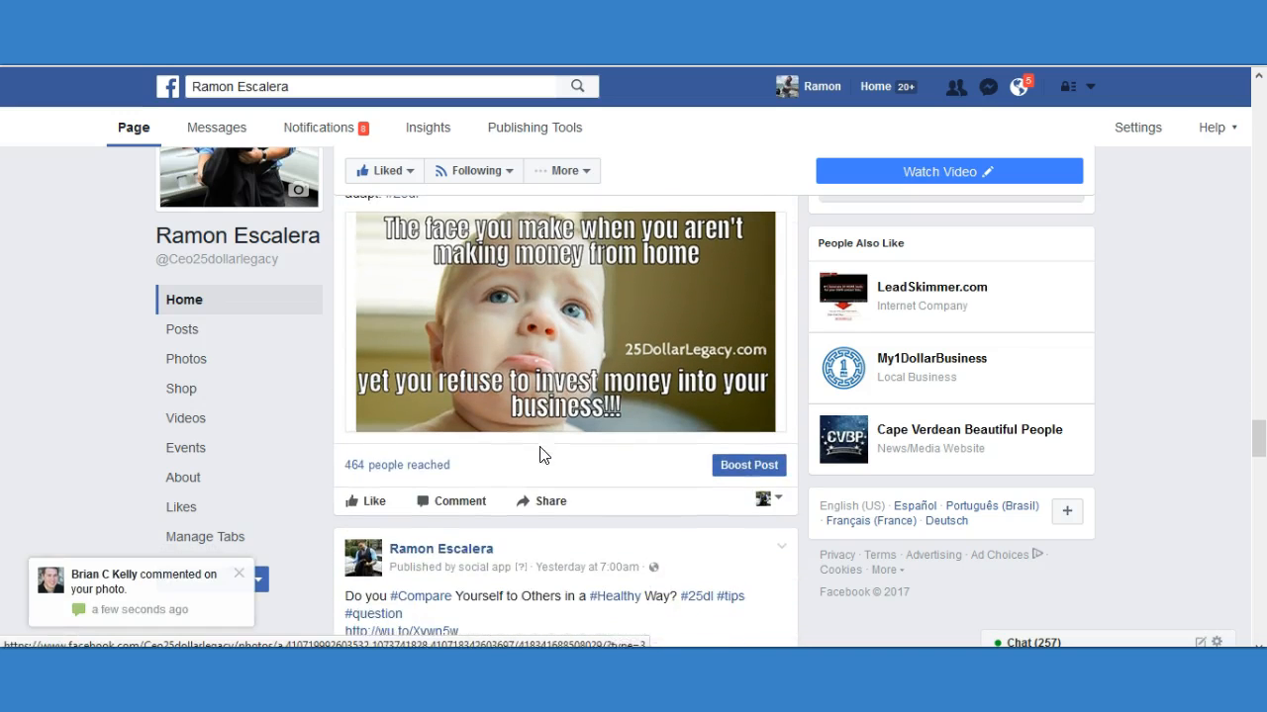
{"action": "scroll", "coordinate": [691, 470], "scroll_direction": "up", "scroll_amount": 3}
{"action": "scroll", "coordinate": [584, 444], "scroll_direction": "down", "scroll_amount": 2}
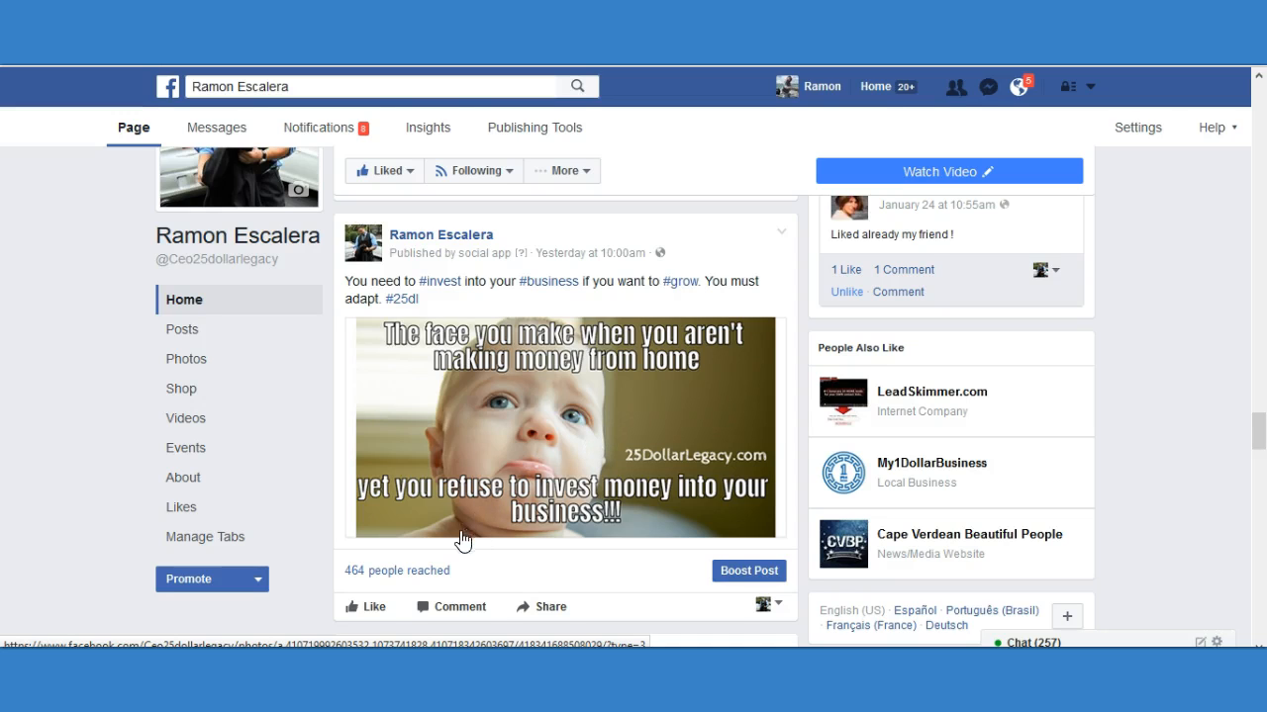
{"action": "scroll", "coordinate": [476, 548], "scroll_direction": "down", "scroll_amount": 1}
{"action": "scroll", "coordinate": [653, 438], "scroll_direction": "up", "scroll_amount": 2}
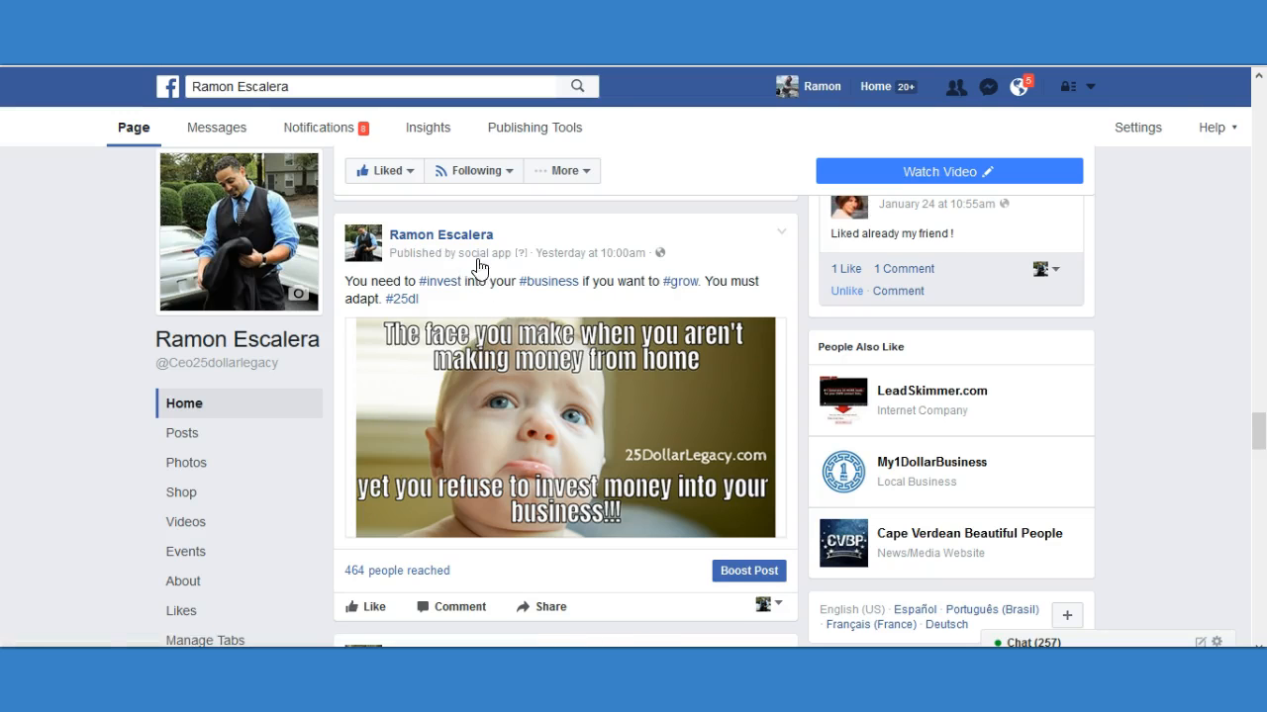
{"action": "scroll", "coordinate": [458, 452], "scroll_direction": "down", "scroll_amount": 1}
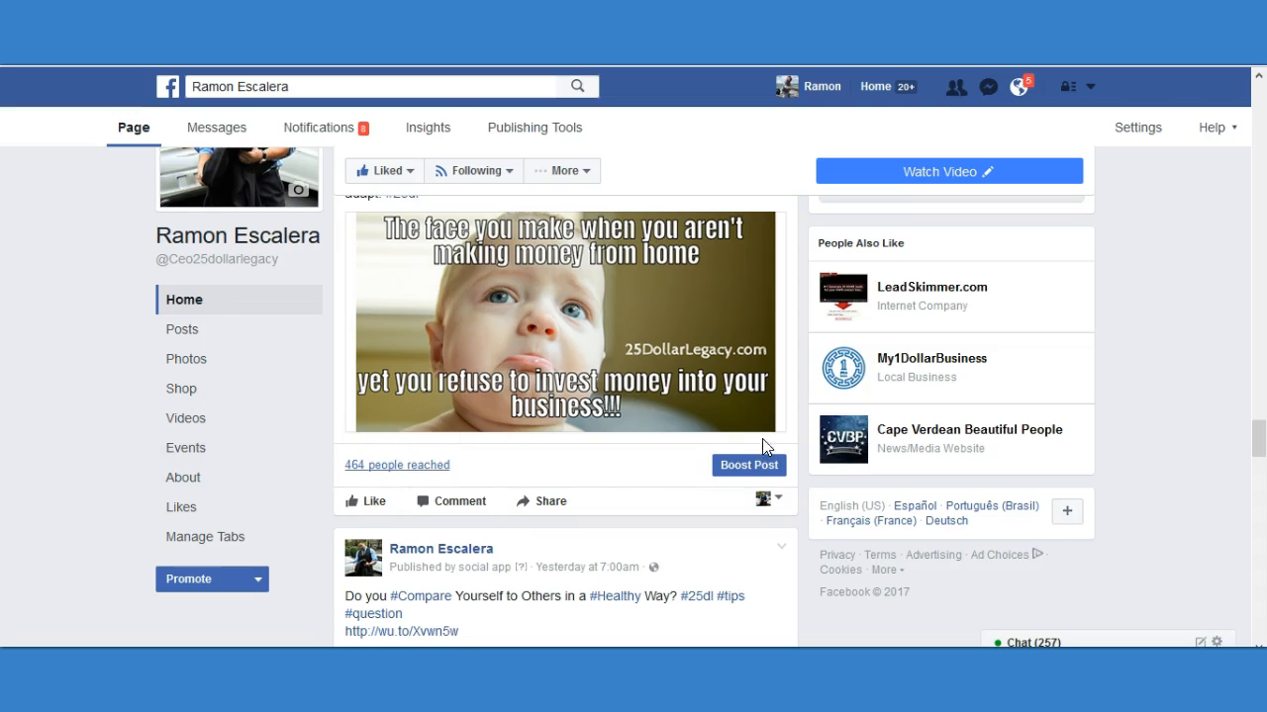
Compare the reach and likes of the "Do you Compare Yourself to Others in a Healthy Way?" and "34 Stats" social media strategy posts.
{"action": "scroll", "coordinate": [758, 444], "scroll_direction": "down", "scroll_amount": 3}
{"action": "scroll", "coordinate": [524, 317], "scroll_direction": "down", "scroll_amount": 7}
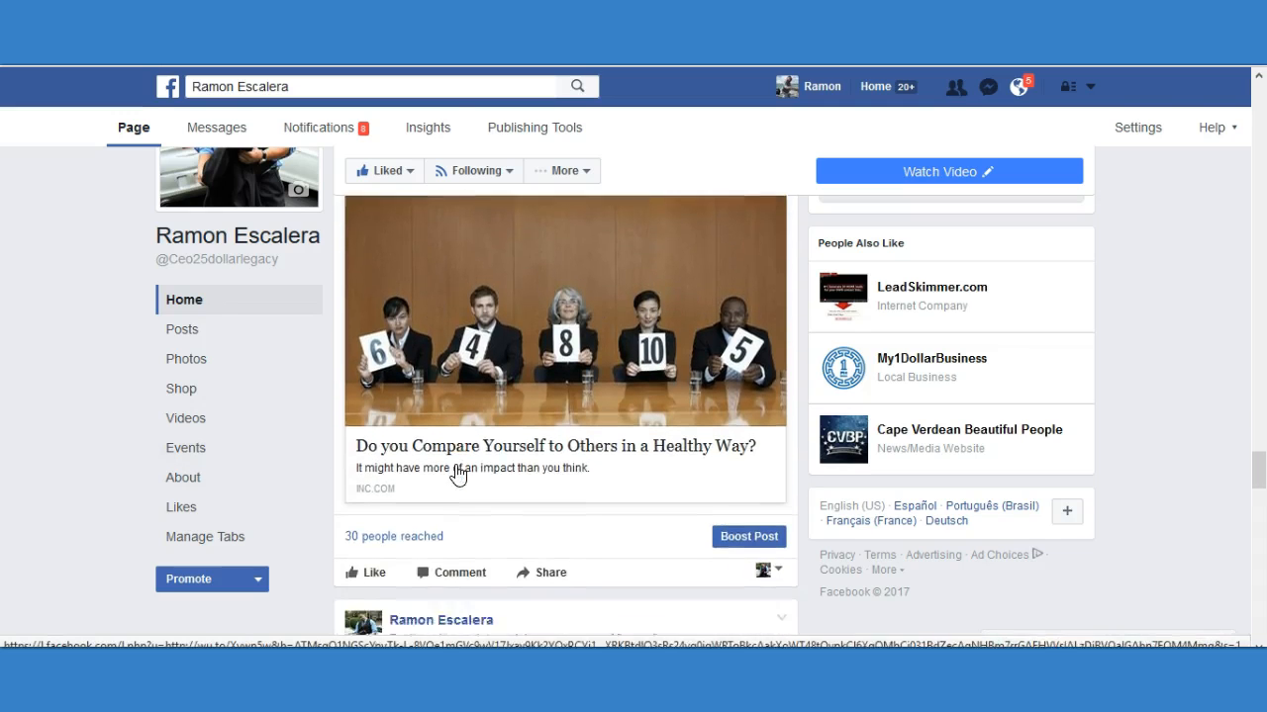
{"action": "scroll", "coordinate": [526, 468], "scroll_direction": "down", "scroll_amount": 4}
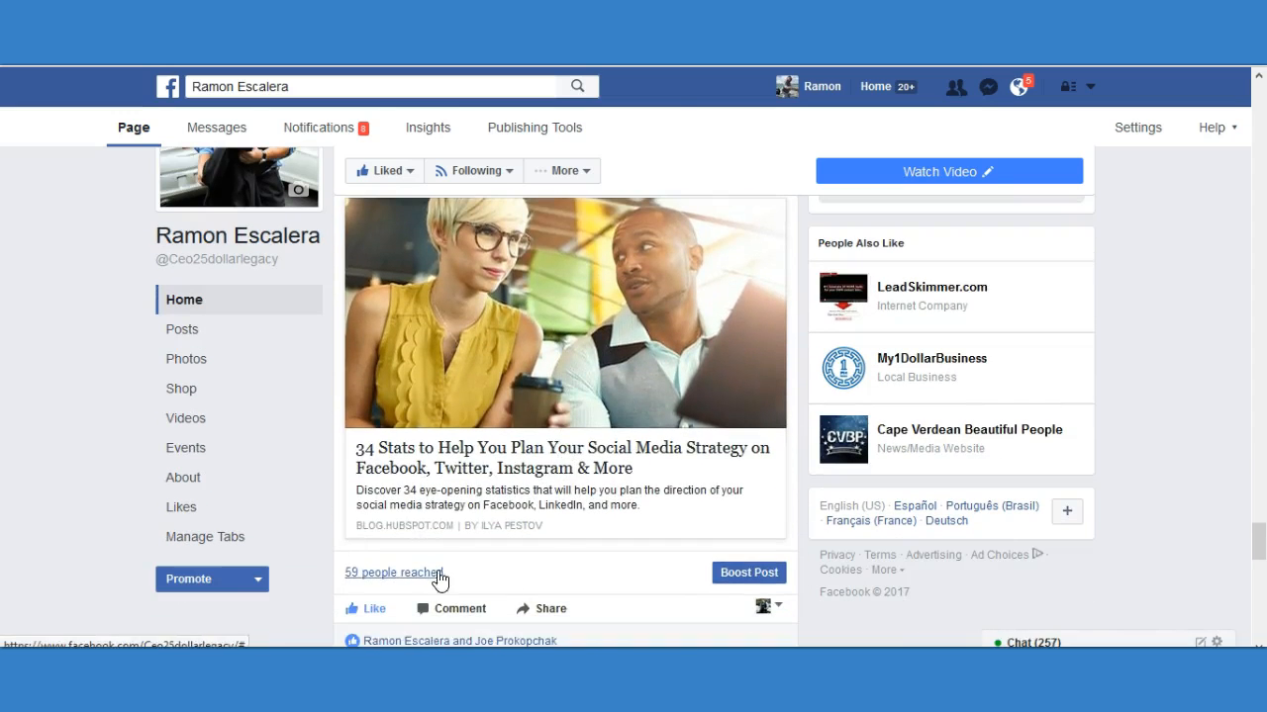
{"action": "scroll", "coordinate": [557, 550], "scroll_direction": "up", "scroll_amount": 2}
{"action": "scroll", "coordinate": [615, 529], "scroll_direction": "down", "scroll_amount": 4}
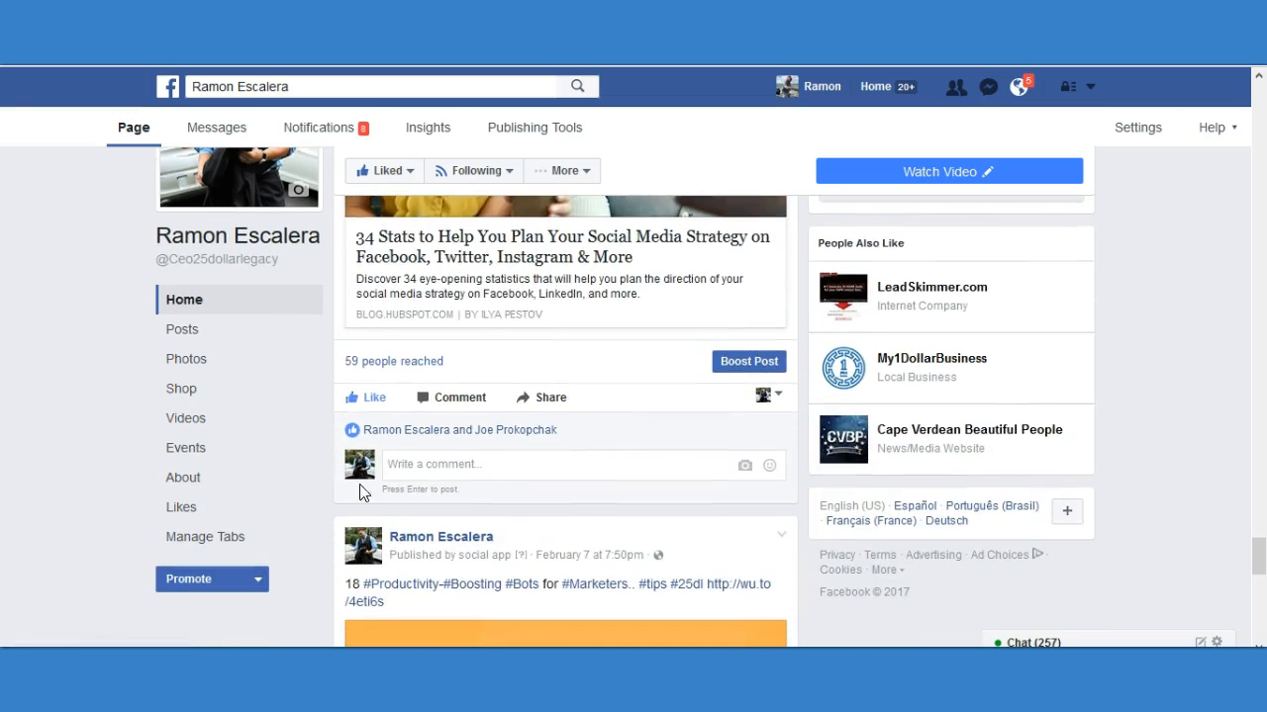
Examine the caption and reach of the "18 Productivity-Boosting Bots for Marketers" post.
{"action": "scroll", "coordinate": [663, 439], "scroll_direction": "down", "scroll_amount": 3}
{"action": "scroll", "coordinate": [658, 434], "scroll_direction": "down", "scroll_amount": 2}
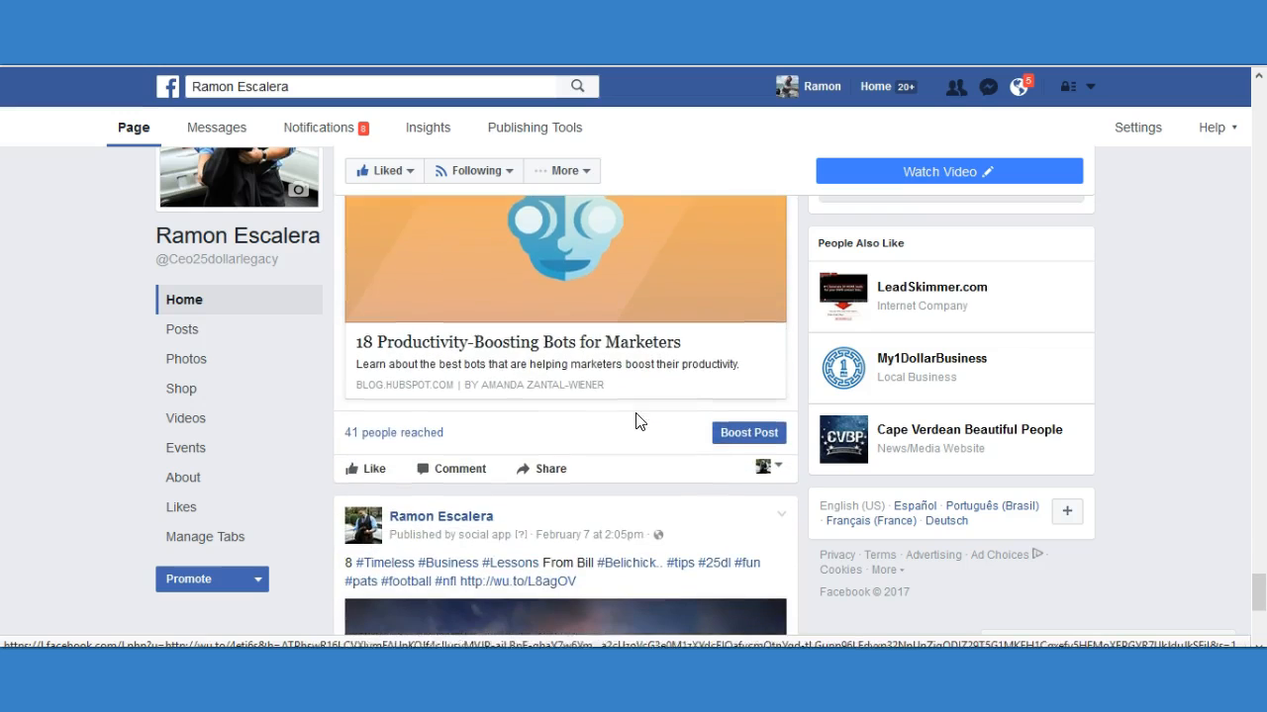
{"action": "scroll", "coordinate": [604, 410], "scroll_direction": "up", "scroll_amount": 2}
{"action": "scroll", "coordinate": [607, 412], "scroll_direction": "up", "scroll_amount": 1}
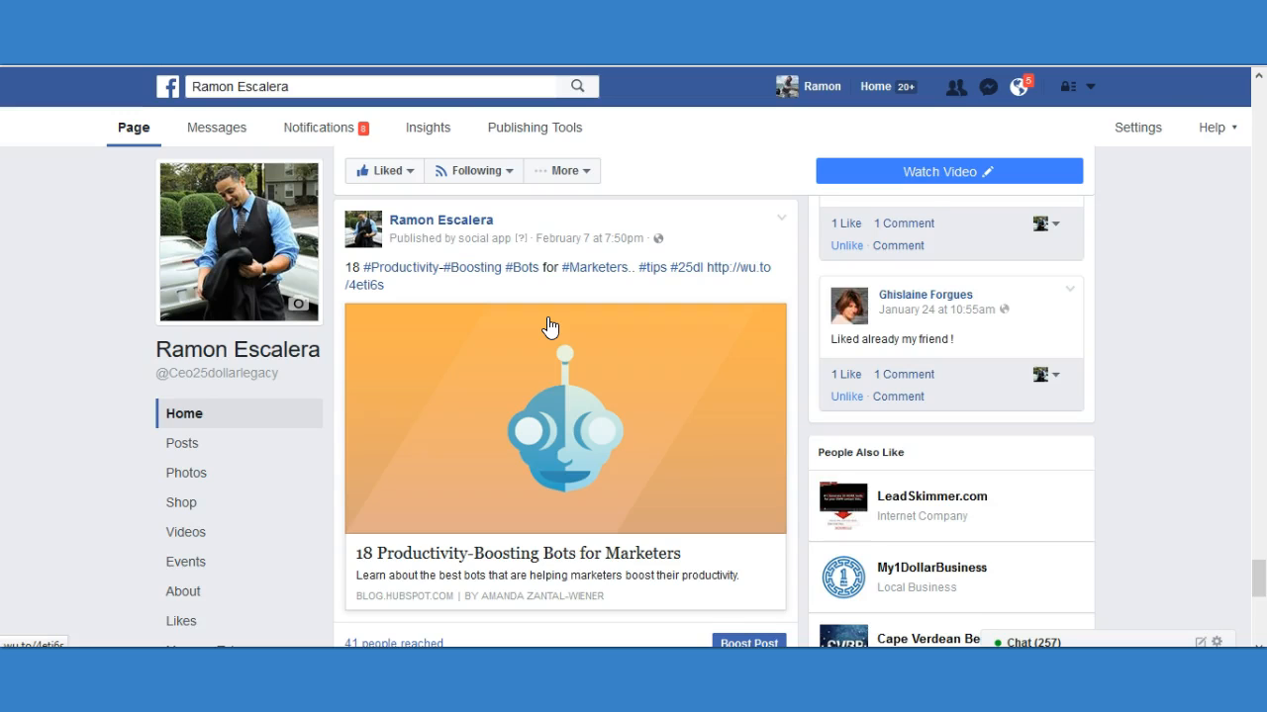
{"action": "scroll", "coordinate": [550, 327], "scroll_direction": "down", "scroll_amount": 2}
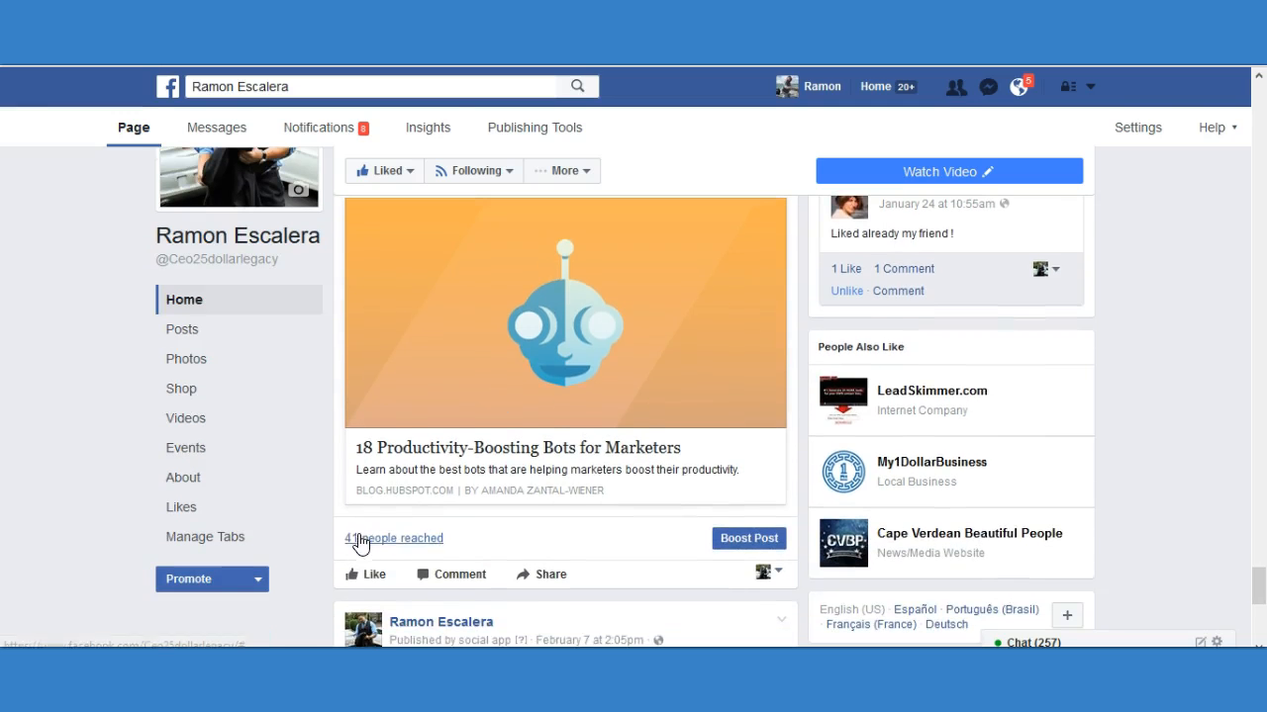
{"action": "scroll", "coordinate": [514, 524], "scroll_direction": "up", "scroll_amount": 1}
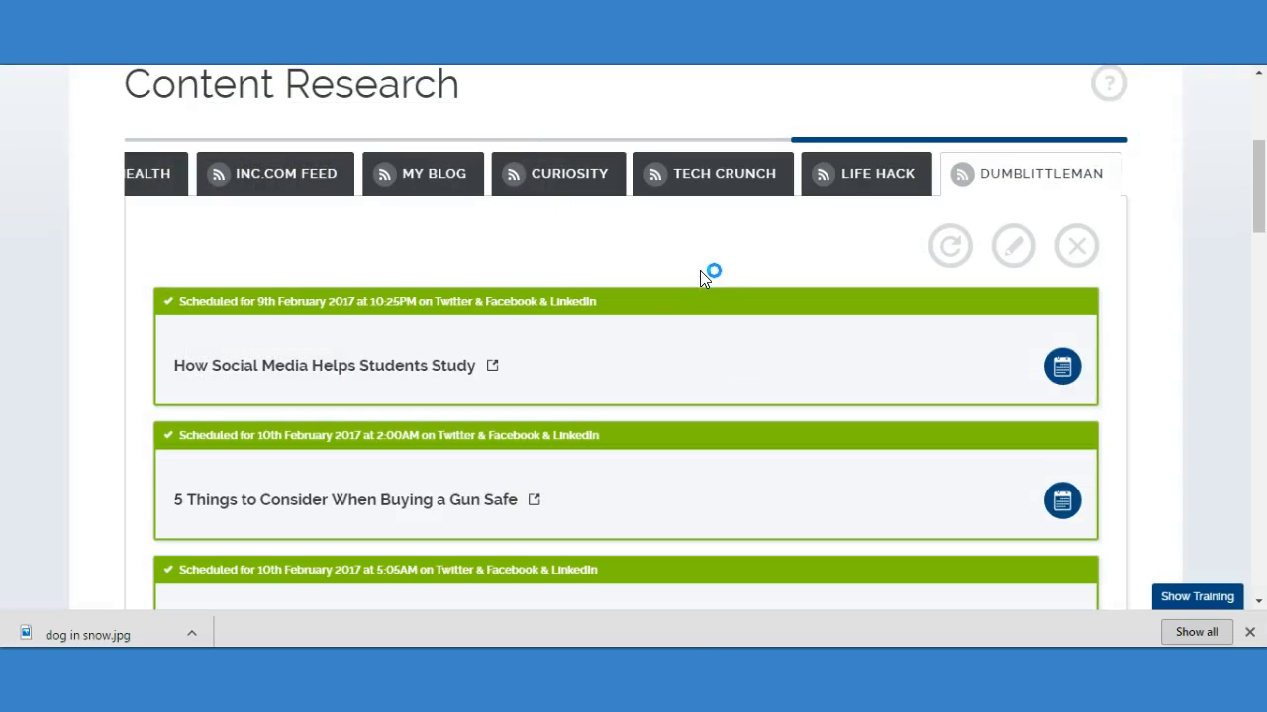
Switch to the Content Research tool and look through its saved feeds and the scheduled DumbLittleMan articles.
{"action": "left_click_drag", "start_coordinate": [942, 149], "coordinate": [1115, 139]}
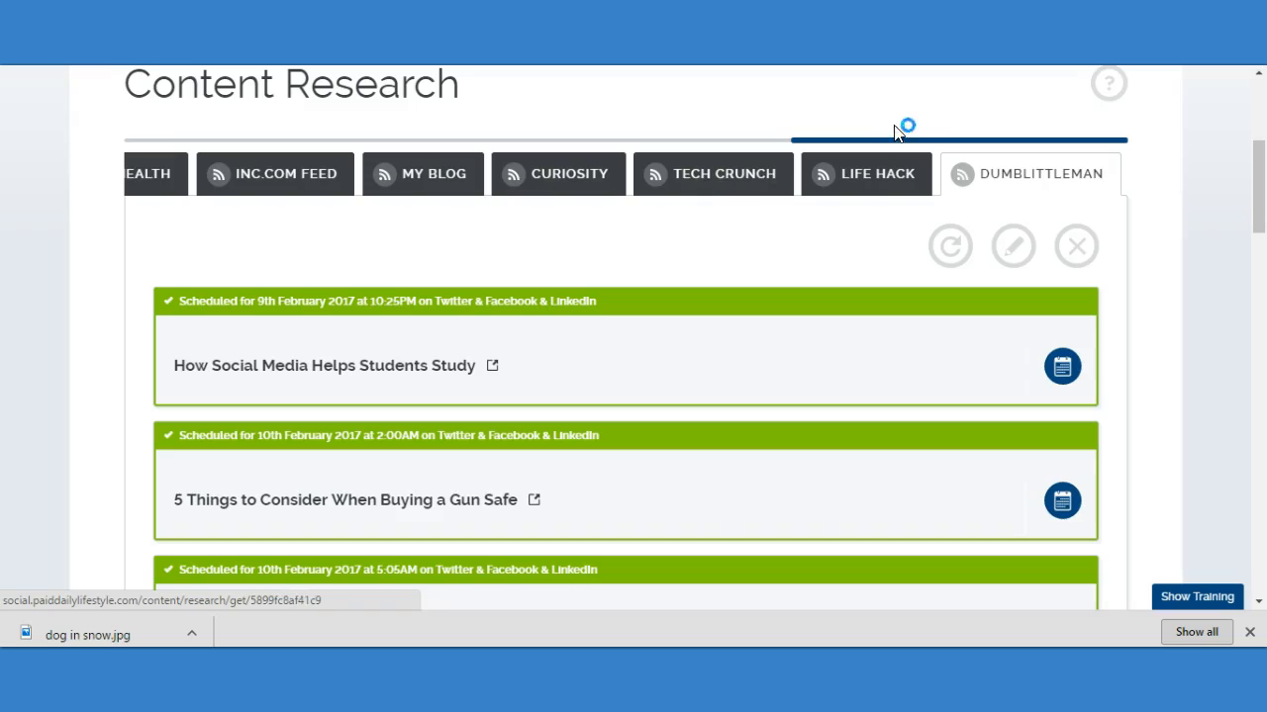
{"action": "left_click_drag", "start_coordinate": [919, 148], "coordinate": [370, 147]}
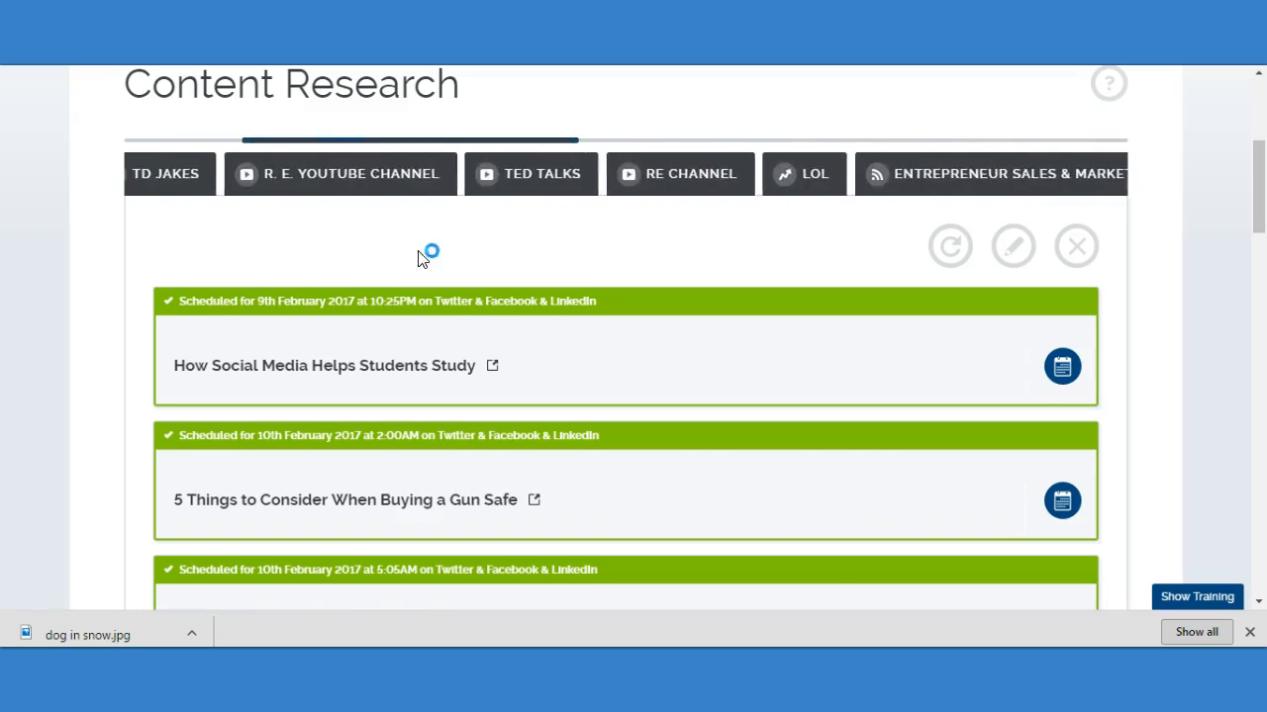
{"action": "scroll", "coordinate": [426, 253], "scroll_direction": "down", "scroll_amount": 2}
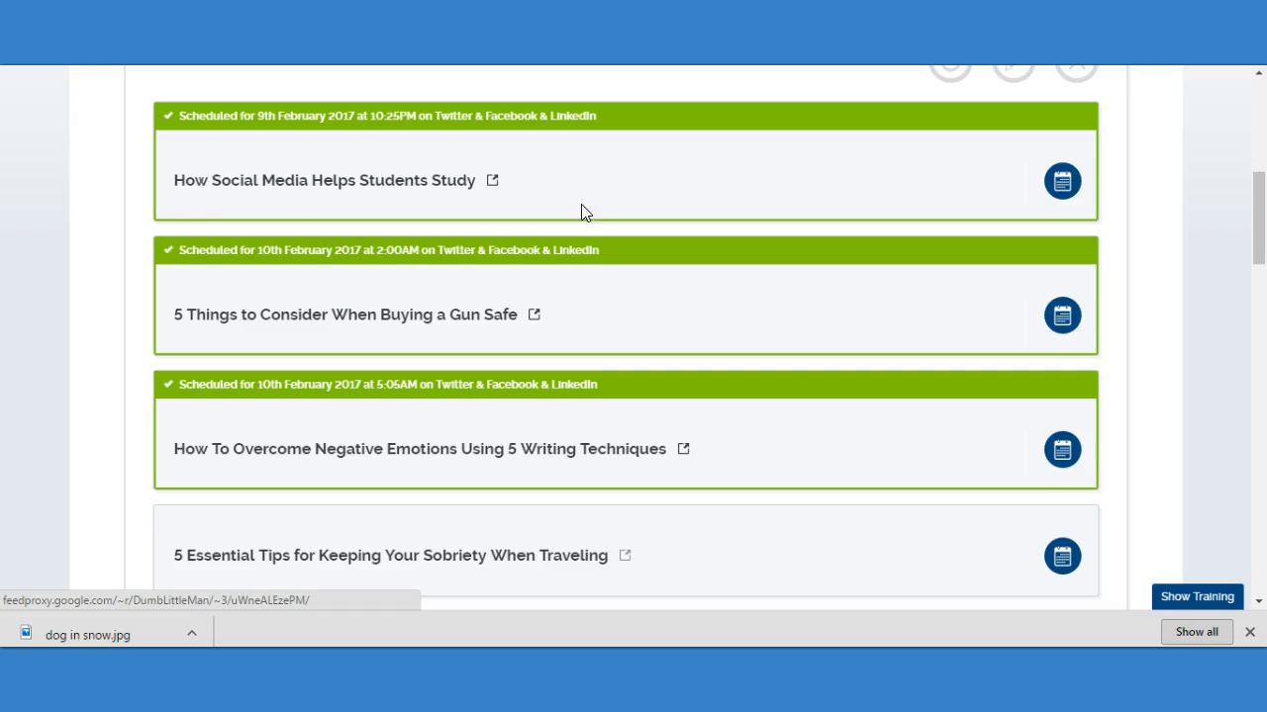
Highlight the scheduled article titles "How Social Media Helps Students Study" and "5 Things to Consider When Buying a Gun Safe" in turn.
{"action": "left_click_drag", "start_coordinate": [557, 181], "coordinate": [175, 161]}
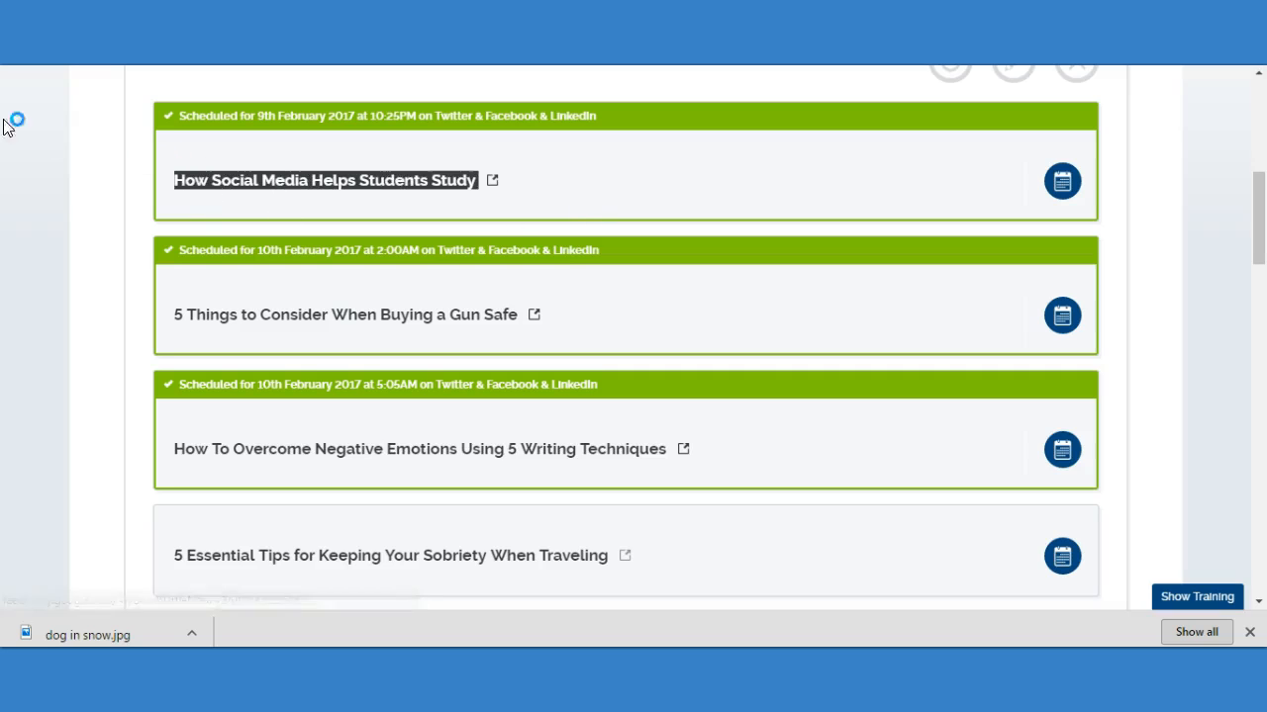
{"action": "left_click", "coordinate": [631, 193]}
{"action": "left_click_drag", "start_coordinate": [536, 187], "coordinate": [188, 164]}
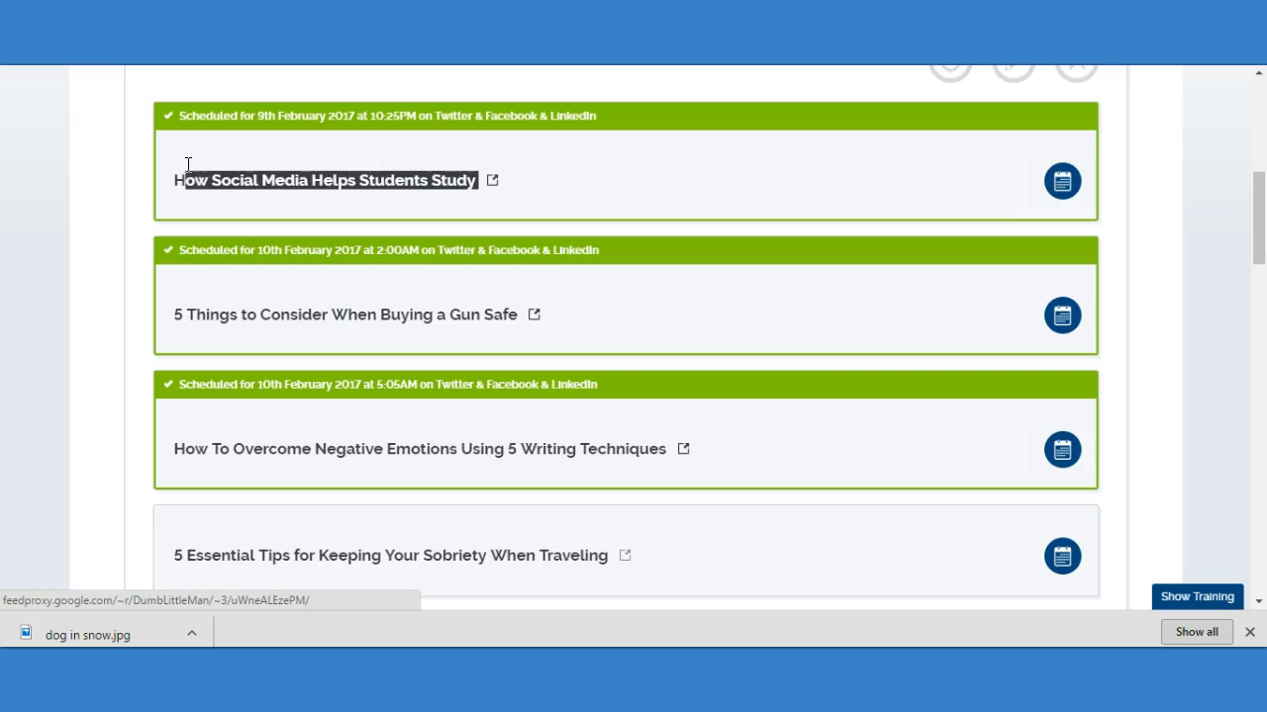
{"action": "left_click", "coordinate": [634, 185]}
{"action": "left_click_drag", "start_coordinate": [583, 317], "coordinate": [274, 286]}
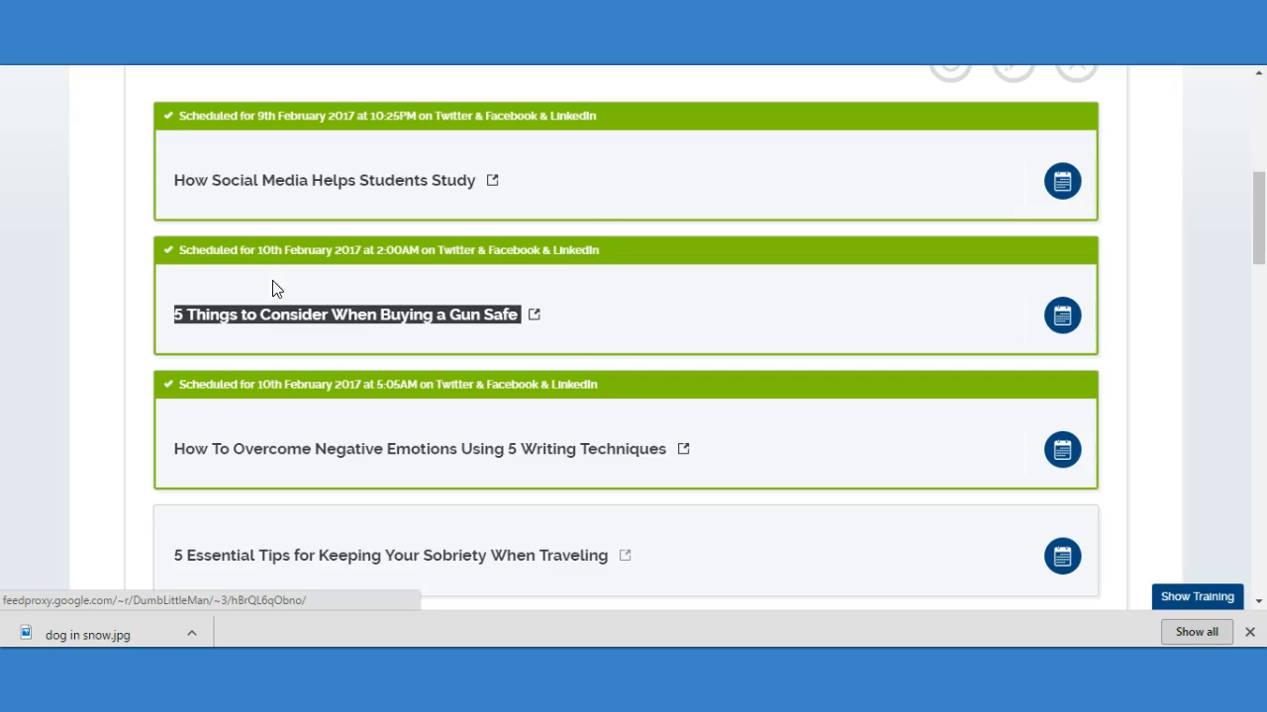
Clear the highlighted title, switch to the managed Facebook page and check the reach of the "8 Timeless Business Lessons From Bill Belichick" post.
{"action": "left_click", "coordinate": [653, 315]}
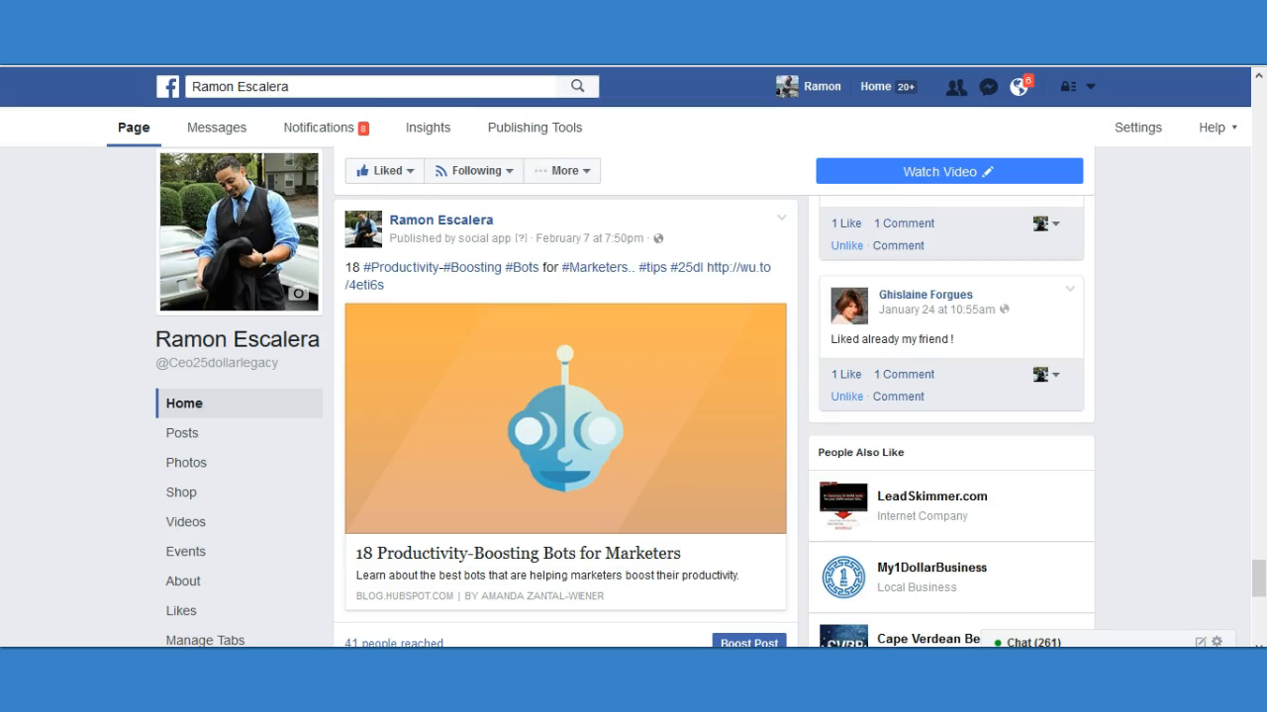
{"action": "left_click", "coordinate": [565, 170]}
{"action": "left_click", "coordinate": [438, 399]}
{"action": "scroll", "coordinate": [402, 389], "scroll_direction": "down", "scroll_amount": 3}
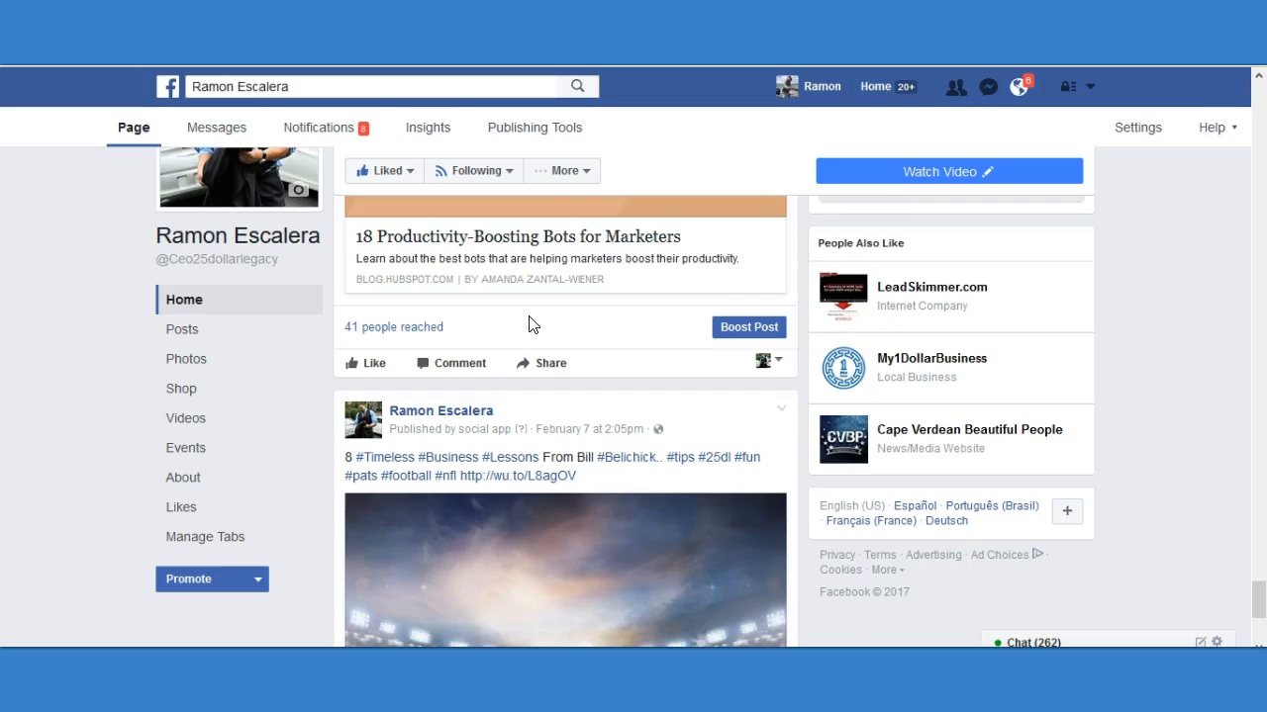
{"action": "scroll", "coordinate": [528, 324], "scroll_direction": "down", "scroll_amount": 3}
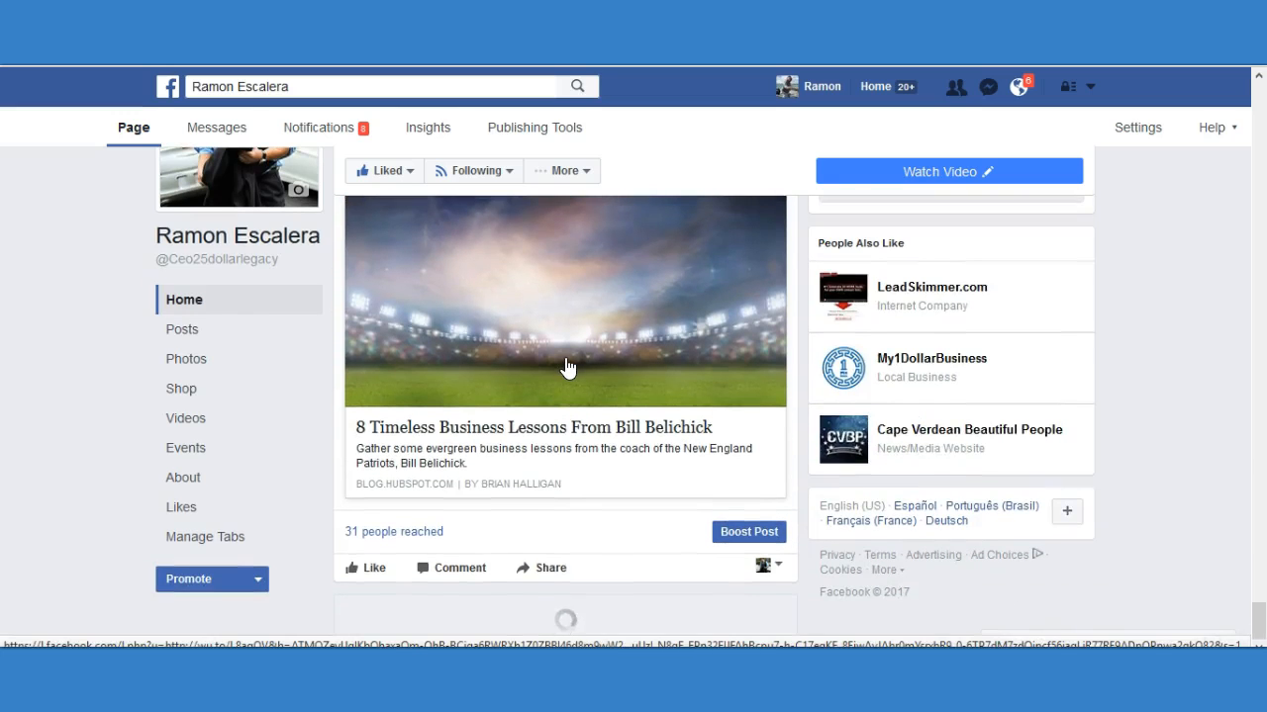
Compare the reach of the 25DollarLegacy.com quote images about commitment and "I Don't Have Time For Maybe's".
{"action": "scroll", "coordinate": [567, 368], "scroll_direction": "down", "scroll_amount": 6}
{"action": "scroll", "coordinate": [581, 369], "scroll_direction": "down", "scroll_amount": 2}
{"action": "scroll", "coordinate": [475, 356], "scroll_direction": "down", "scroll_amount": 4}
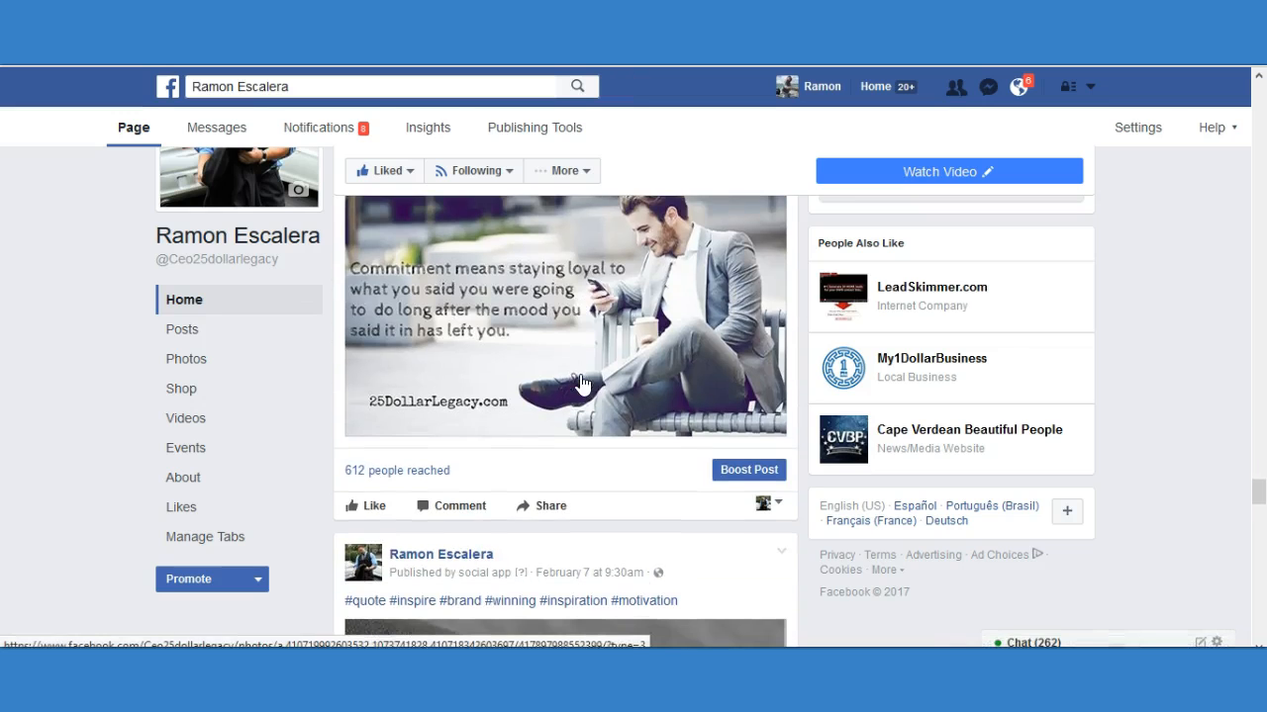
{"action": "scroll", "coordinate": [353, 481], "scroll_direction": "down", "scroll_amount": 5}
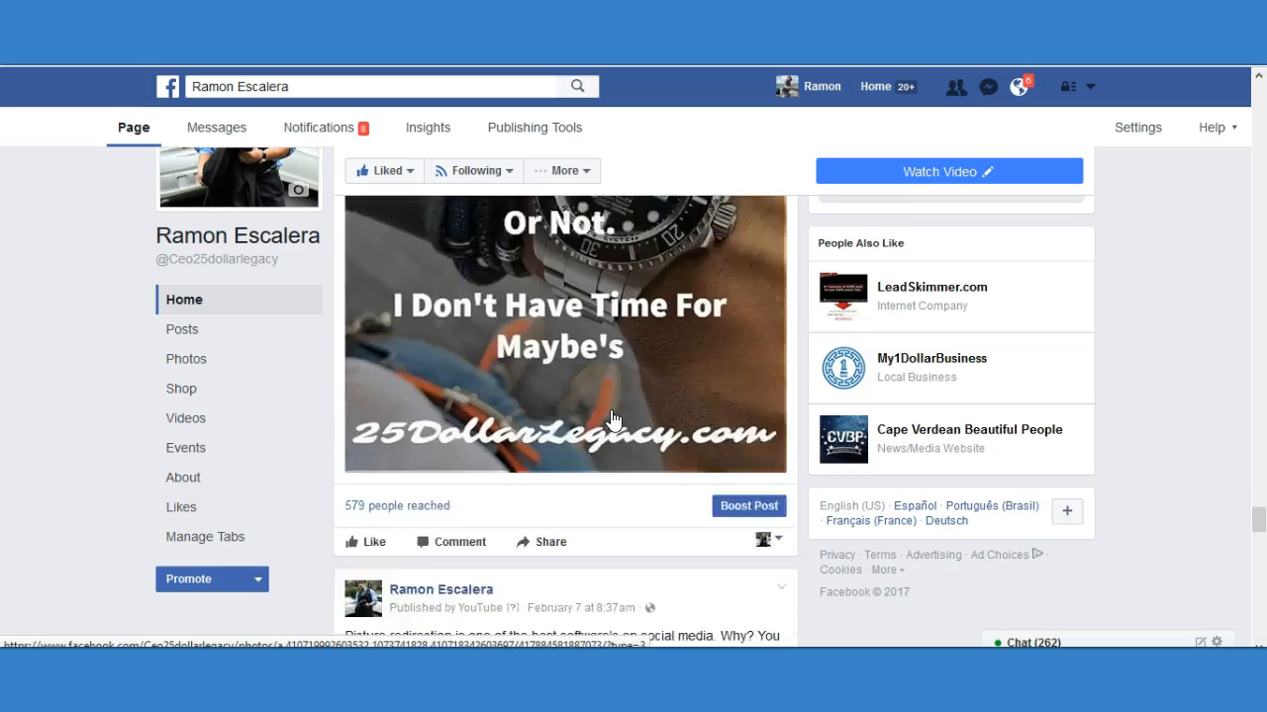
Examine the caption, reach and likes of the "Clickable image software!! Unlimited!!" video post.
{"action": "scroll", "coordinate": [594, 421], "scroll_direction": "down", "scroll_amount": 2}
{"action": "scroll", "coordinate": [475, 366], "scroll_direction": "down", "scroll_amount": 3}
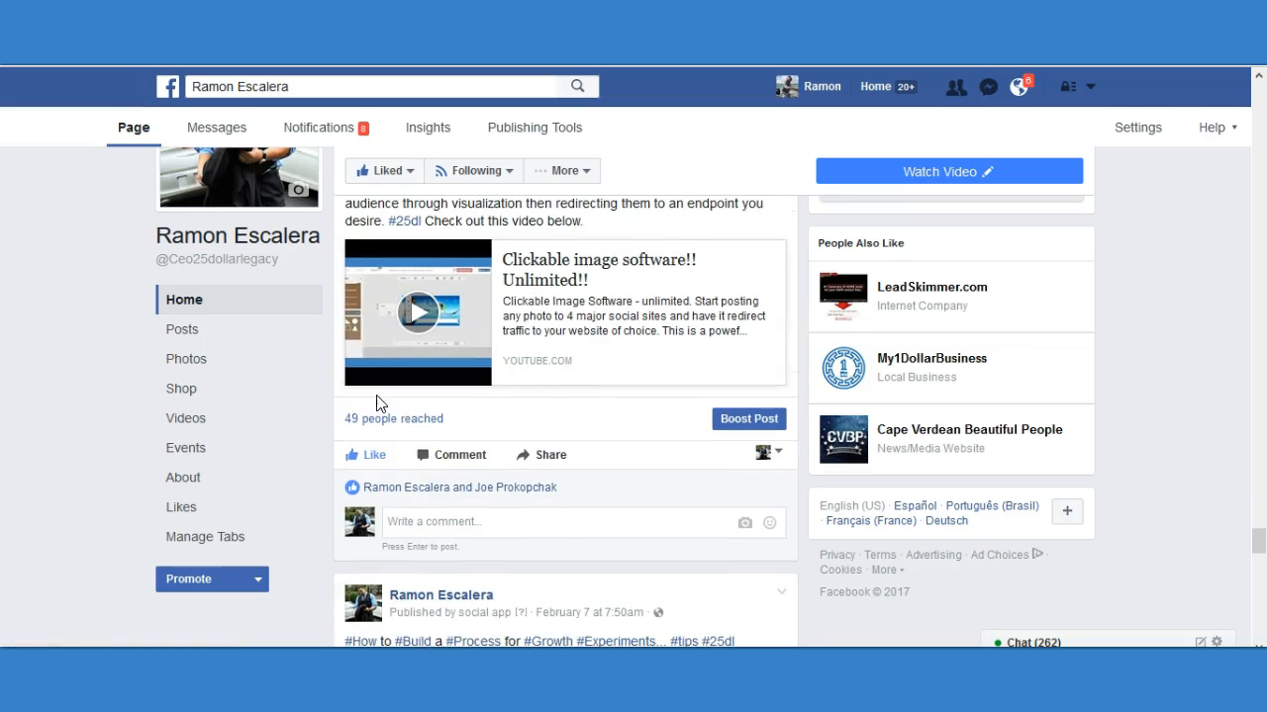
{"action": "scroll", "coordinate": [607, 423], "scroll_direction": "up", "scroll_amount": 2}
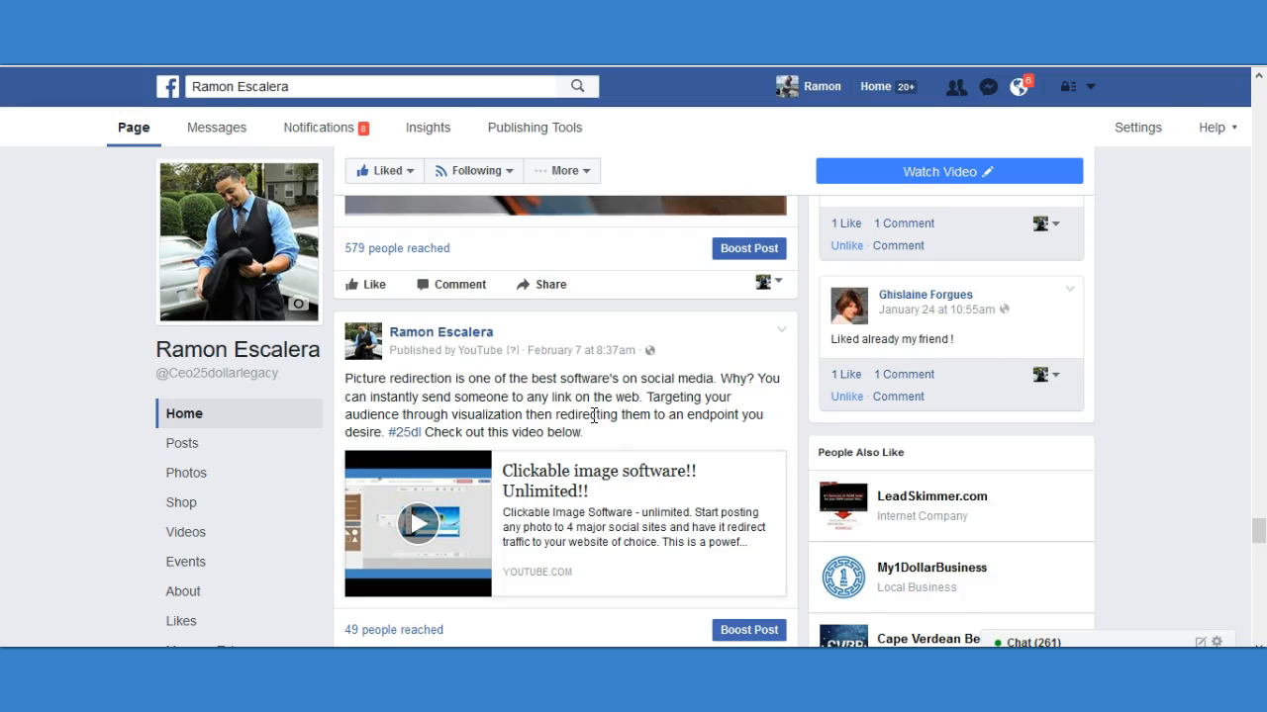
{"action": "scroll", "coordinate": [594, 415], "scroll_direction": "down", "scroll_amount": 10}
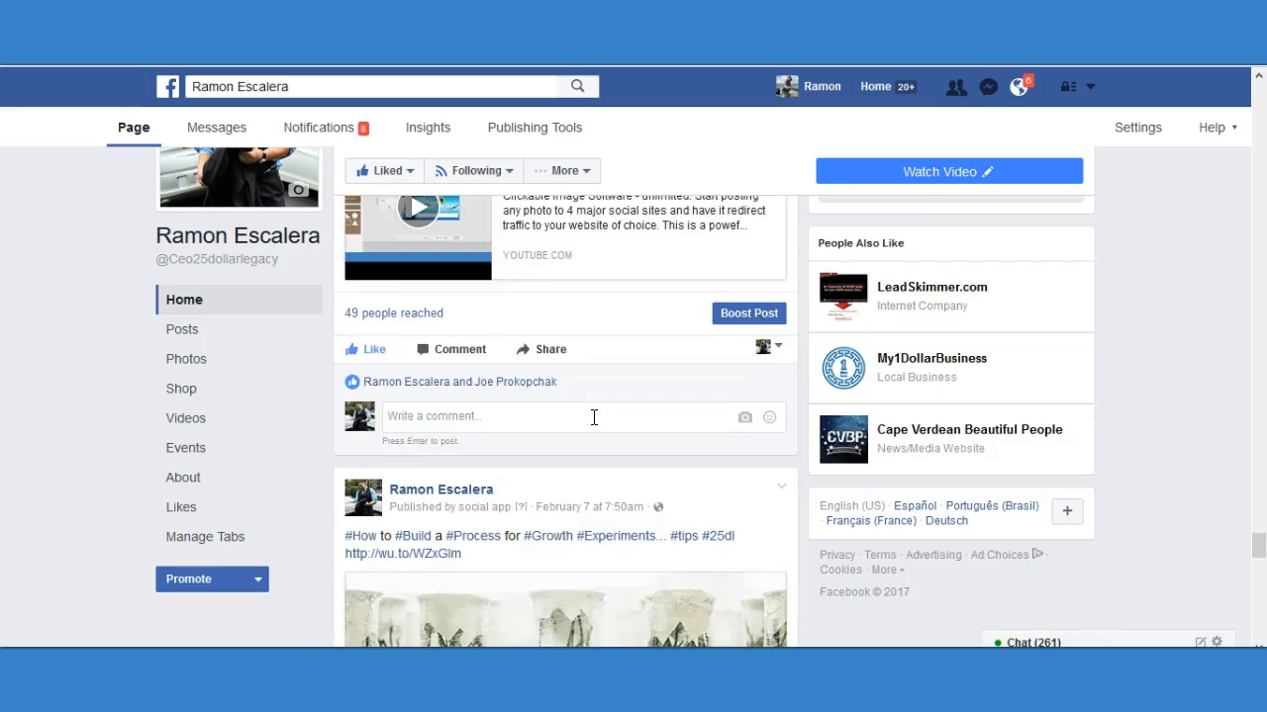
Compare the reach of the sunglasses-on-sand promotional image with that of the "UNLEASH YOUR POWER" motivational video post.
{"action": "scroll", "coordinate": [579, 448], "scroll_direction": "down", "scroll_amount": 4}
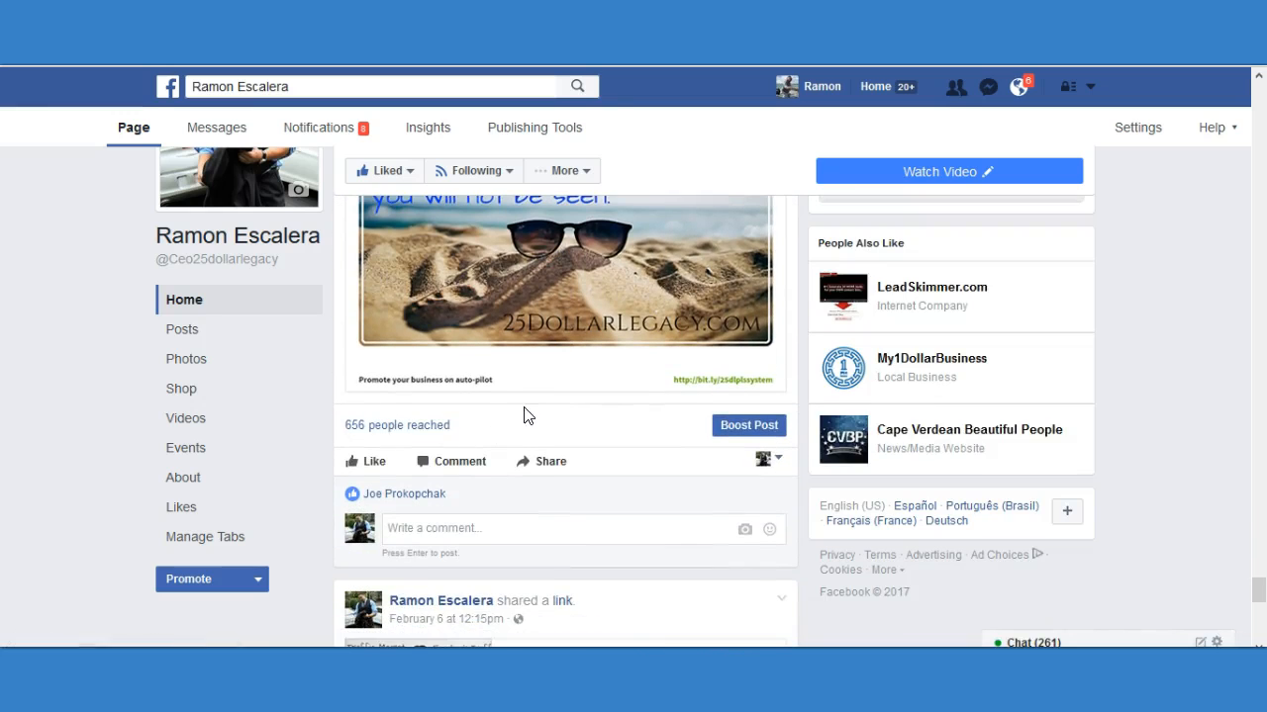
{"action": "scroll", "coordinate": [519, 421], "scroll_direction": "down", "scroll_amount": 4}
{"action": "scroll", "coordinate": [559, 407], "scroll_direction": "down", "scroll_amount": 1}
{"action": "scroll", "coordinate": [554, 416], "scroll_direction": "down", "scroll_amount": 4}
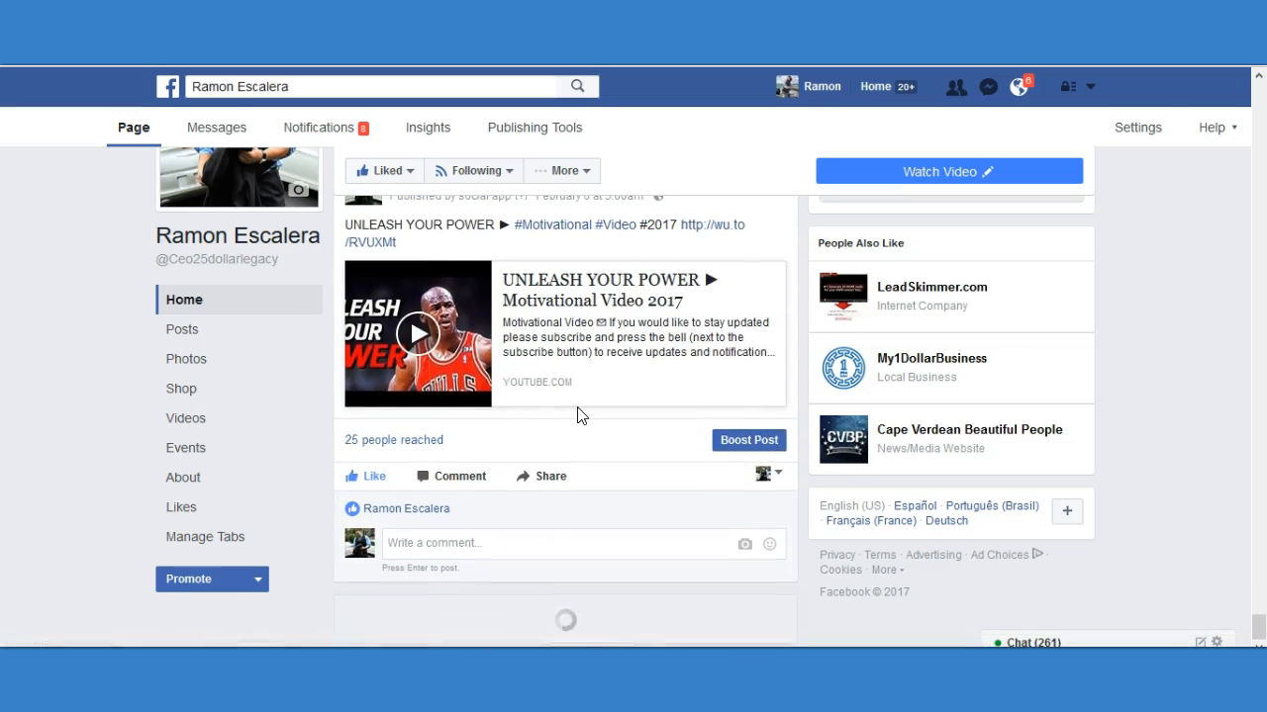
{"action": "scroll", "coordinate": [588, 398], "scroll_direction": "up", "scroll_amount": 1}
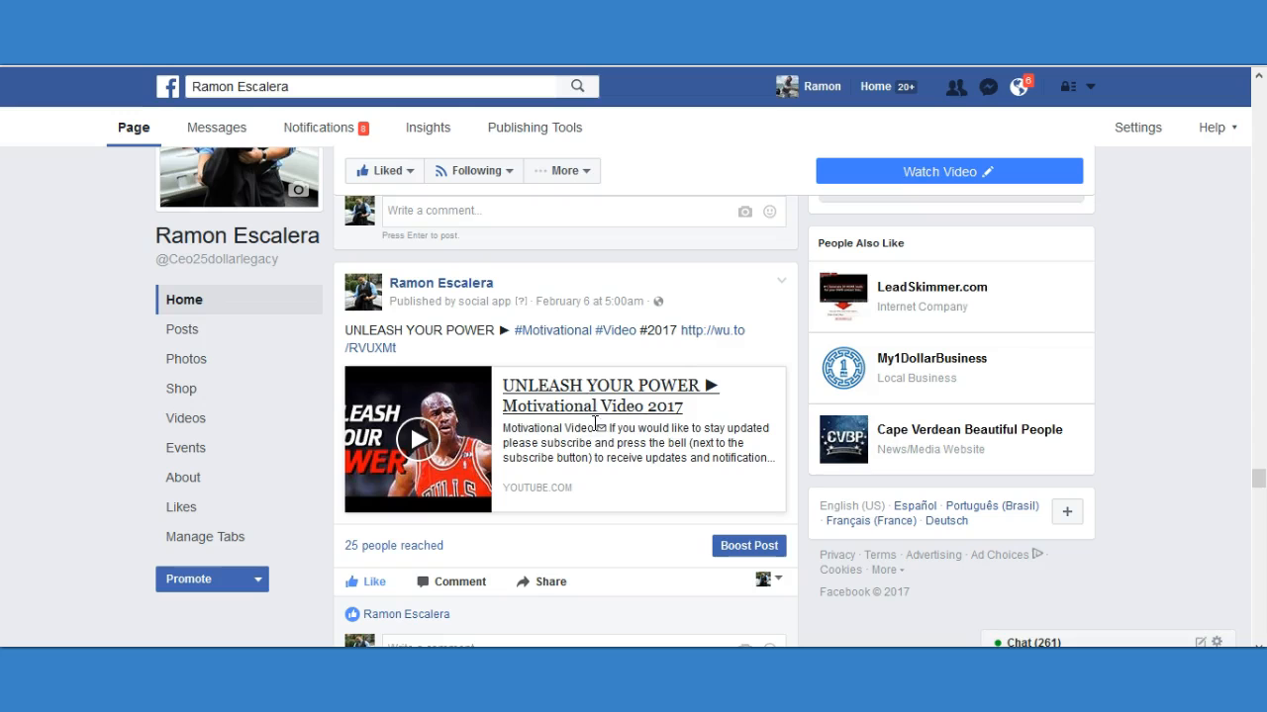
{"action": "scroll", "coordinate": [627, 446], "scroll_direction": "down", "scroll_amount": 7}
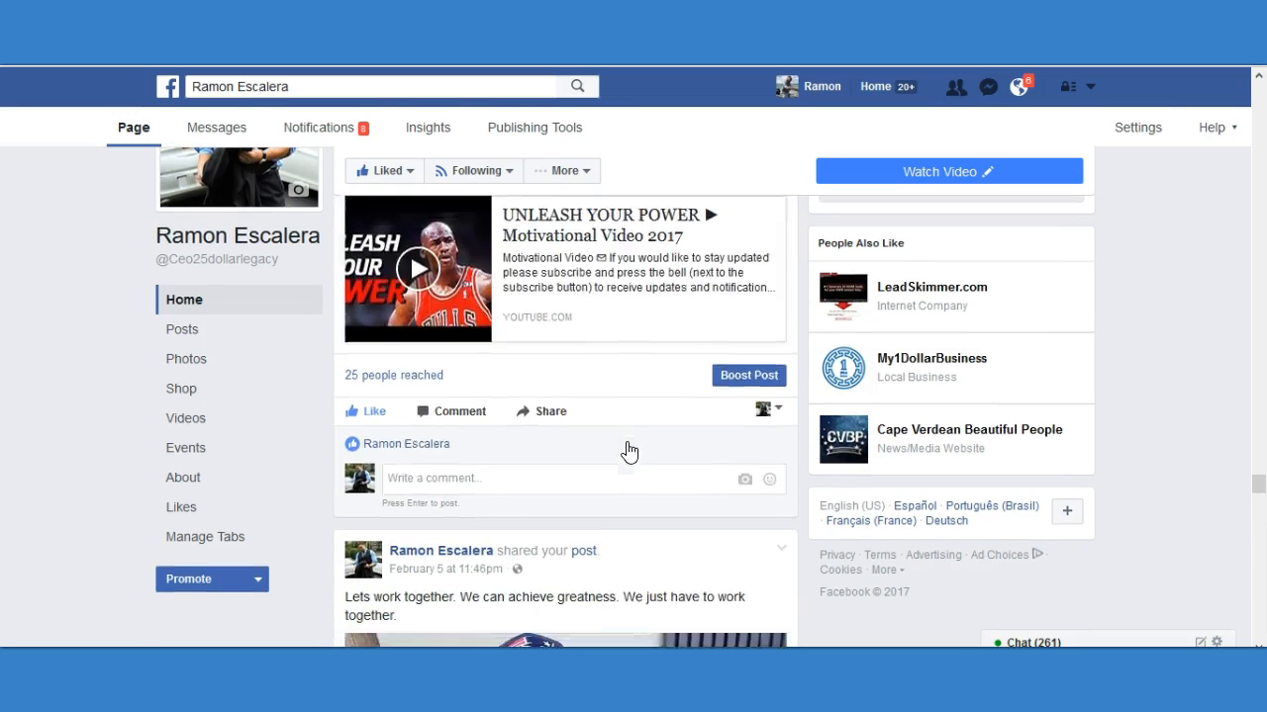
Examine the caption, views, reach and likes of the shared "Lets work together" video post.
{"action": "scroll", "coordinate": [648, 437], "scroll_direction": "up", "scroll_amount": 1}
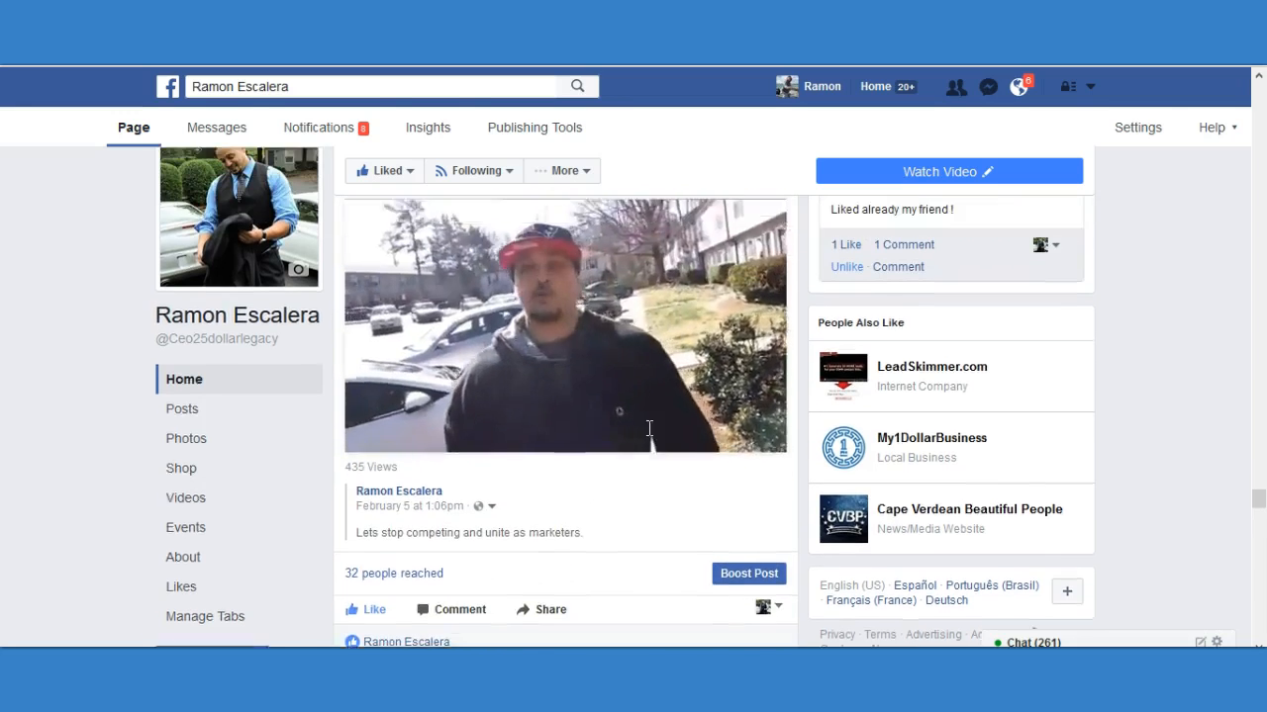
{"action": "scroll", "coordinate": [649, 347], "scroll_direction": "up", "scroll_amount": 1}
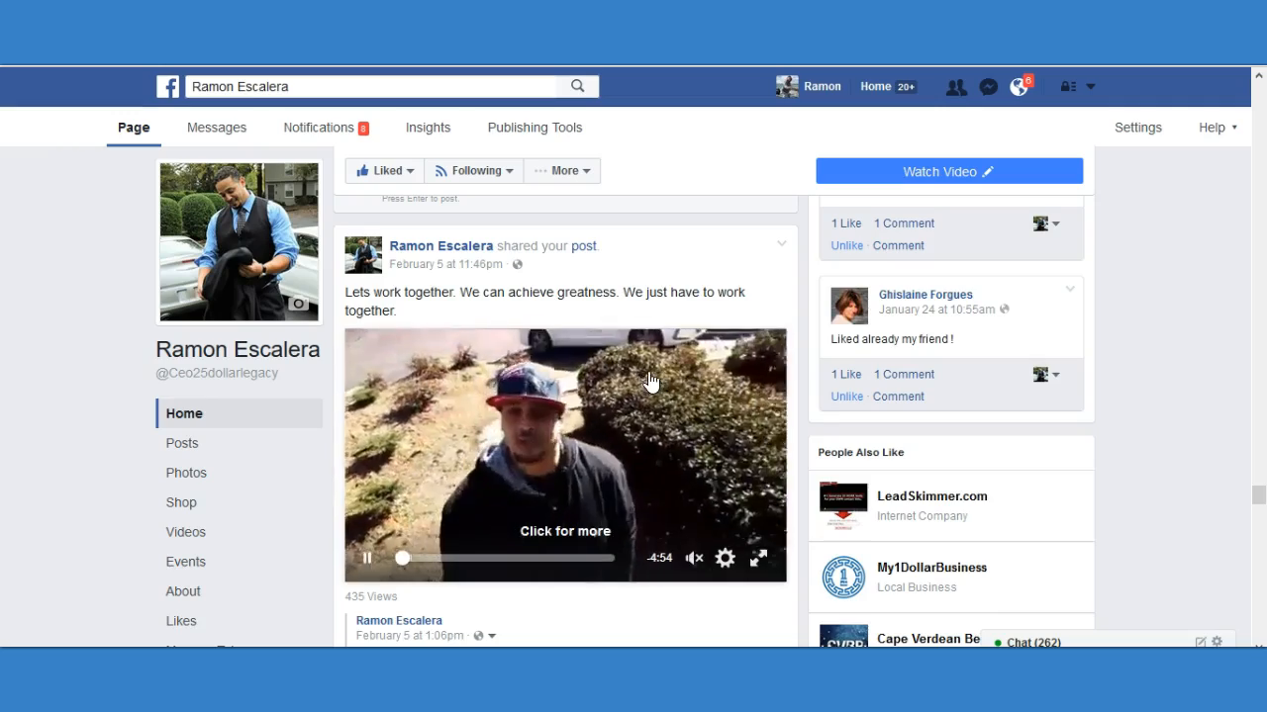
{"action": "scroll", "coordinate": [648, 382], "scroll_direction": "down", "scroll_amount": 2}
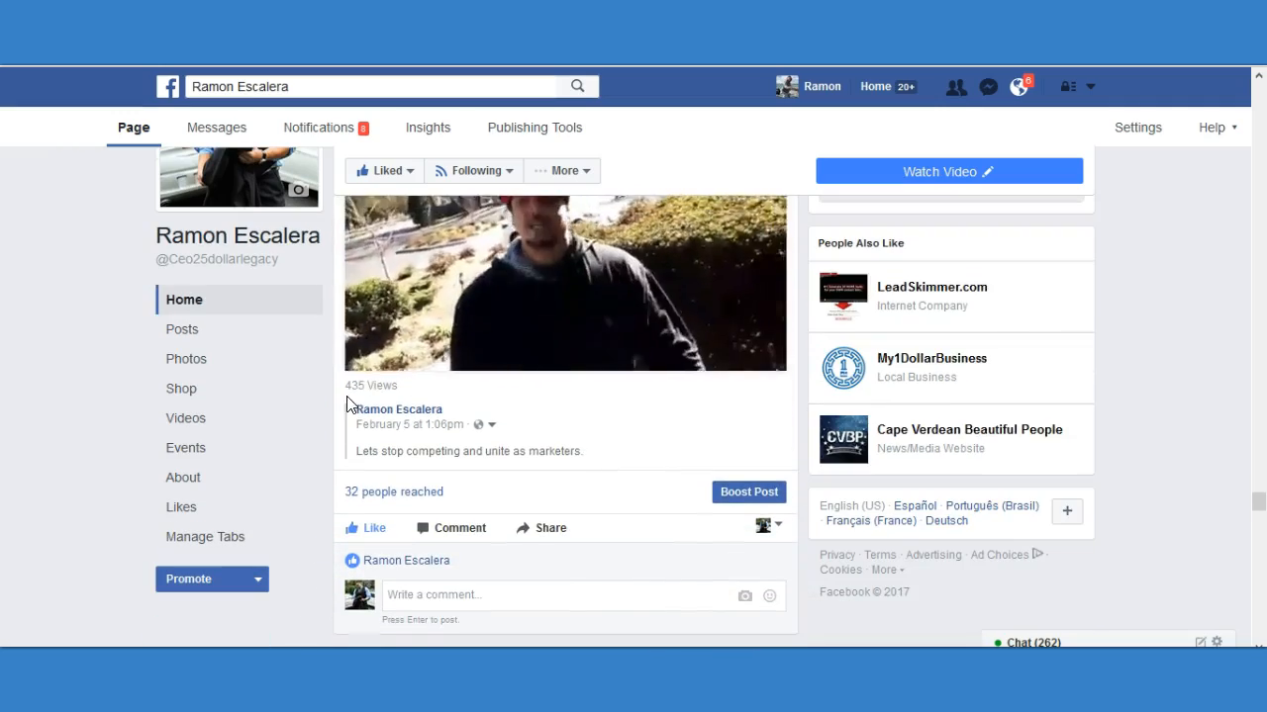
{"action": "scroll", "coordinate": [425, 353], "scroll_direction": "down", "scroll_amount": 2}
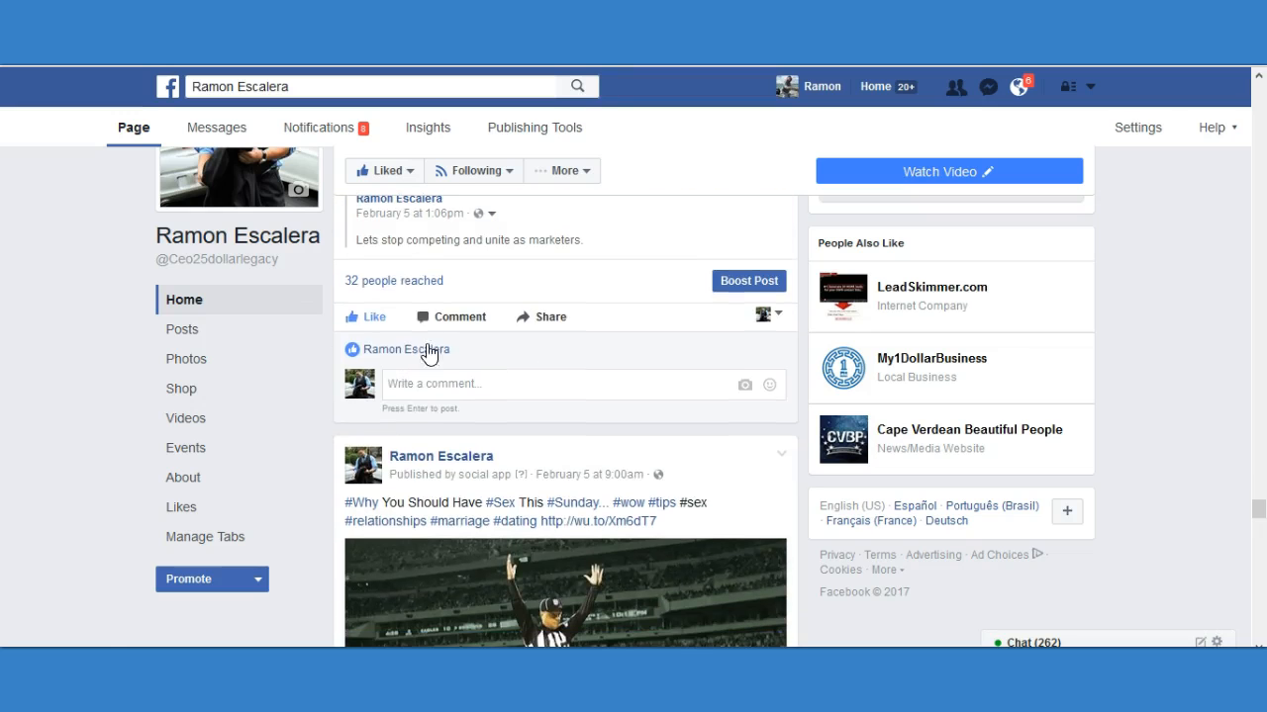
Compare the reach of the Sunday, Super Bowl party calories and "How to Know You're too Drunk to Drive" article posts.
{"action": "scroll", "coordinate": [574, 319], "scroll_direction": "down", "scroll_amount": 6}
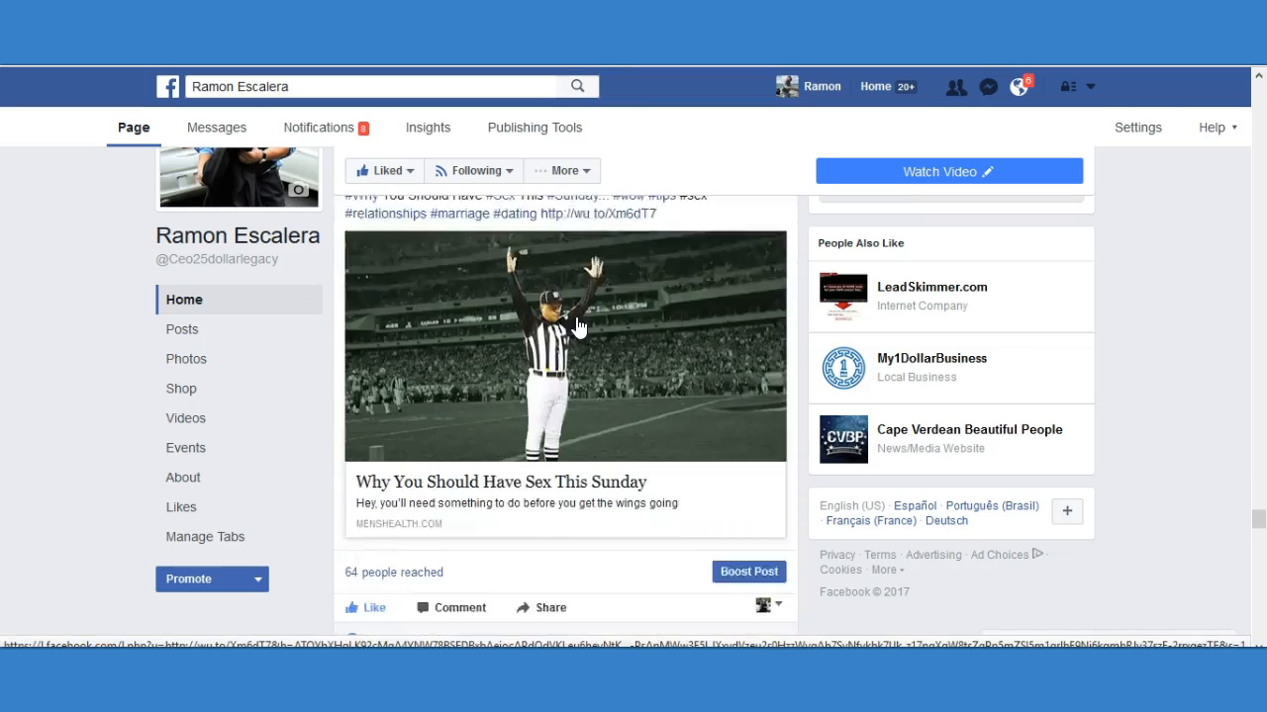
{"action": "scroll", "coordinate": [592, 366], "scroll_direction": "down", "scroll_amount": 5}
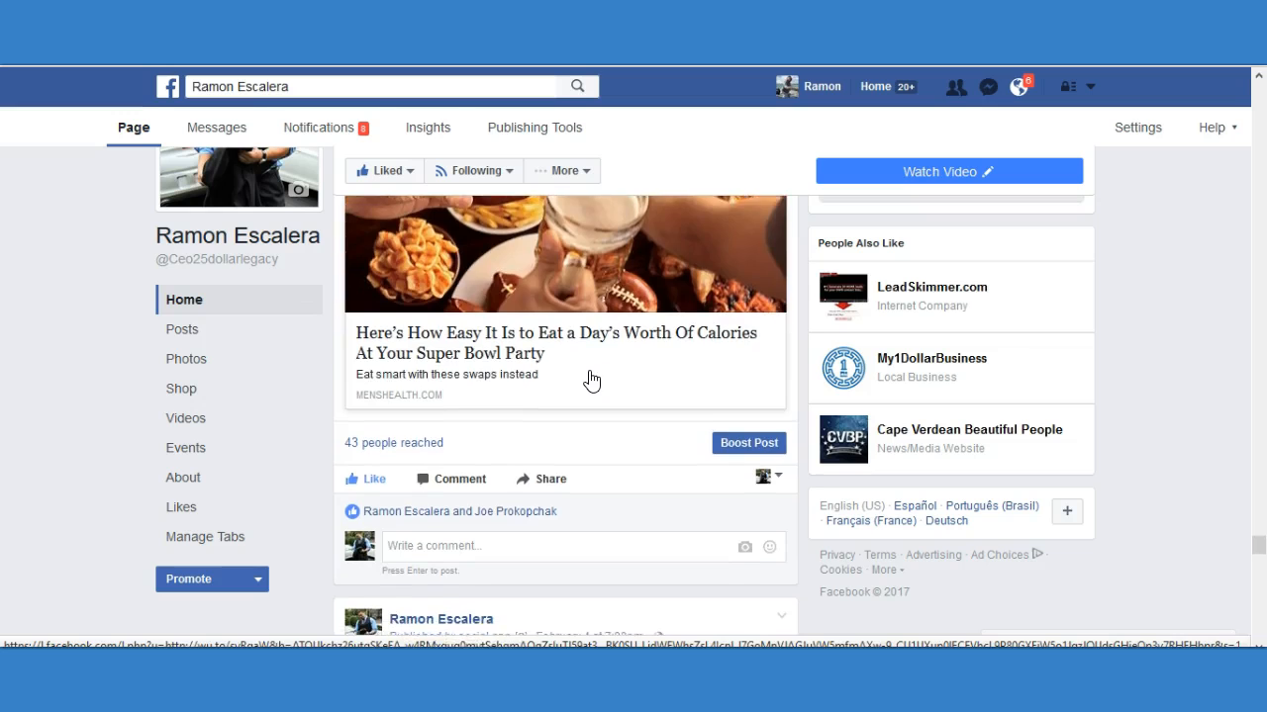
{"action": "scroll", "coordinate": [588, 391], "scroll_direction": "down", "scroll_amount": 3}
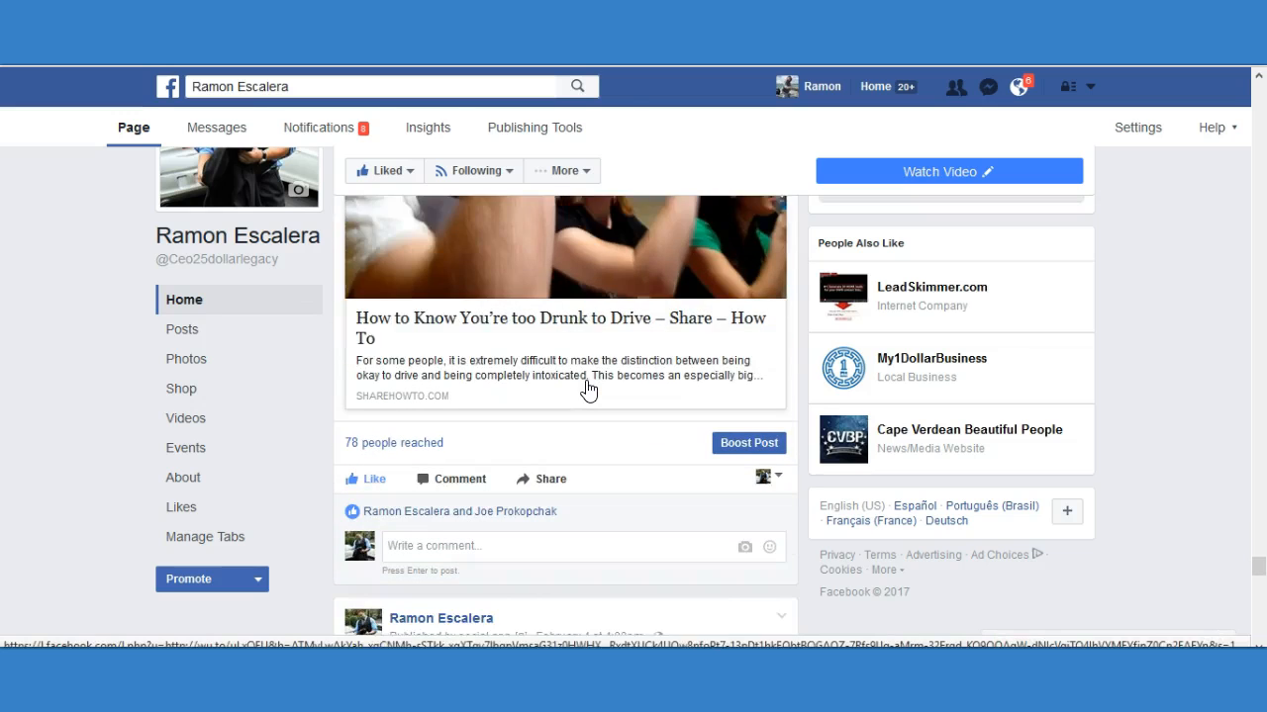
Look over the minions marketing image and compare the reach of the "New Visual Composer Training" and "YOUR TIME IS LIMITED" video posts.
{"action": "scroll", "coordinate": [588, 391], "scroll_direction": "down", "scroll_amount": 9}
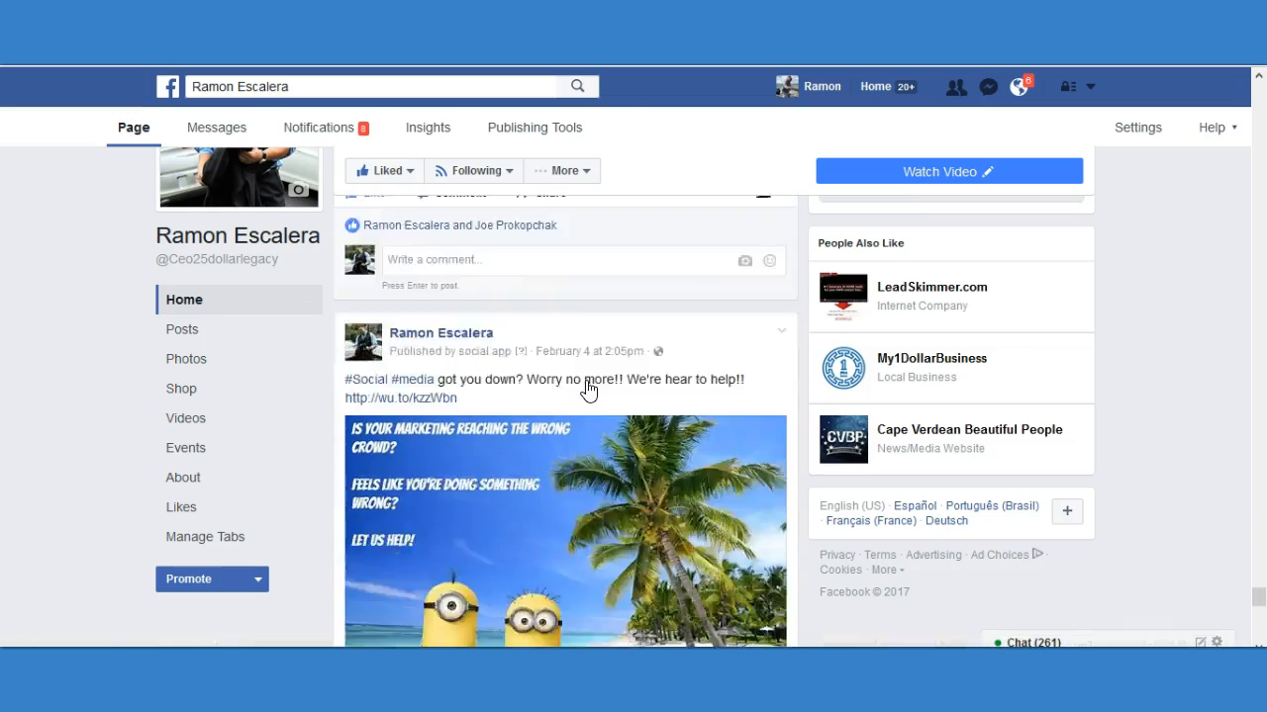
{"action": "scroll", "coordinate": [588, 391], "scroll_direction": "down", "scroll_amount": 3}
{"action": "scroll", "coordinate": [588, 359], "scroll_direction": "down", "scroll_amount": 3}
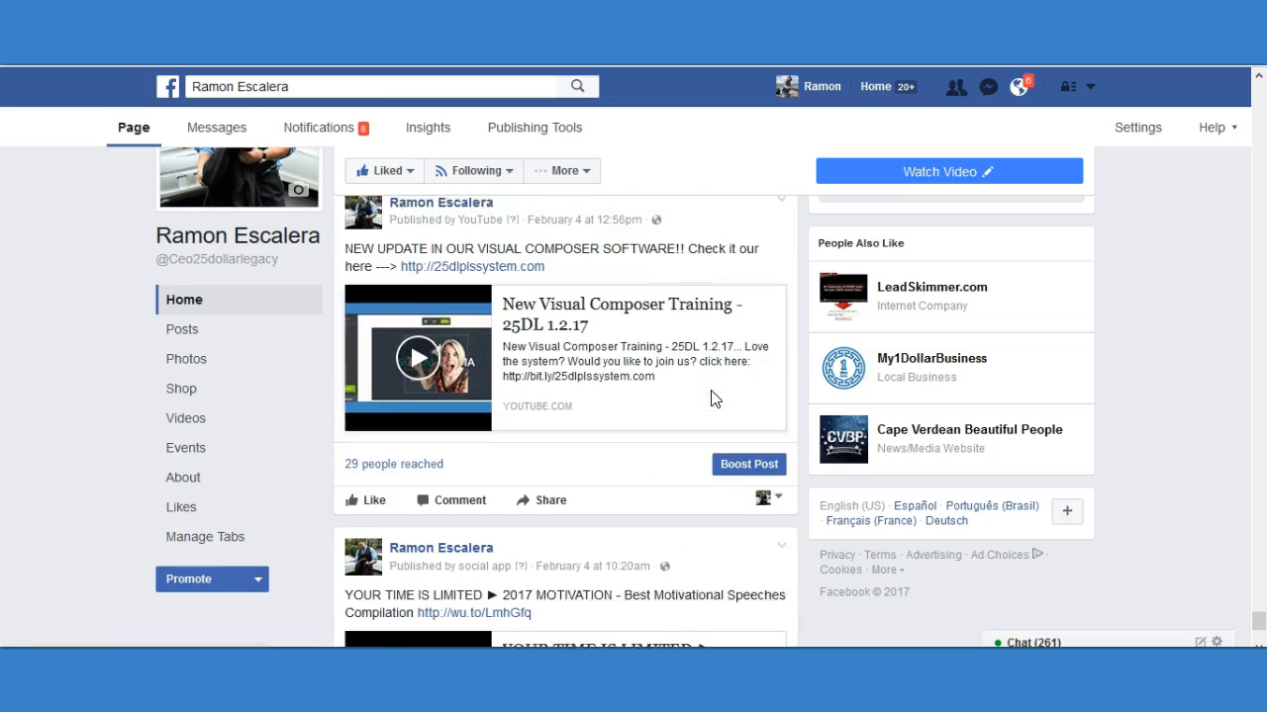
{"action": "scroll", "coordinate": [636, 444], "scroll_direction": "down", "scroll_amount": 3}
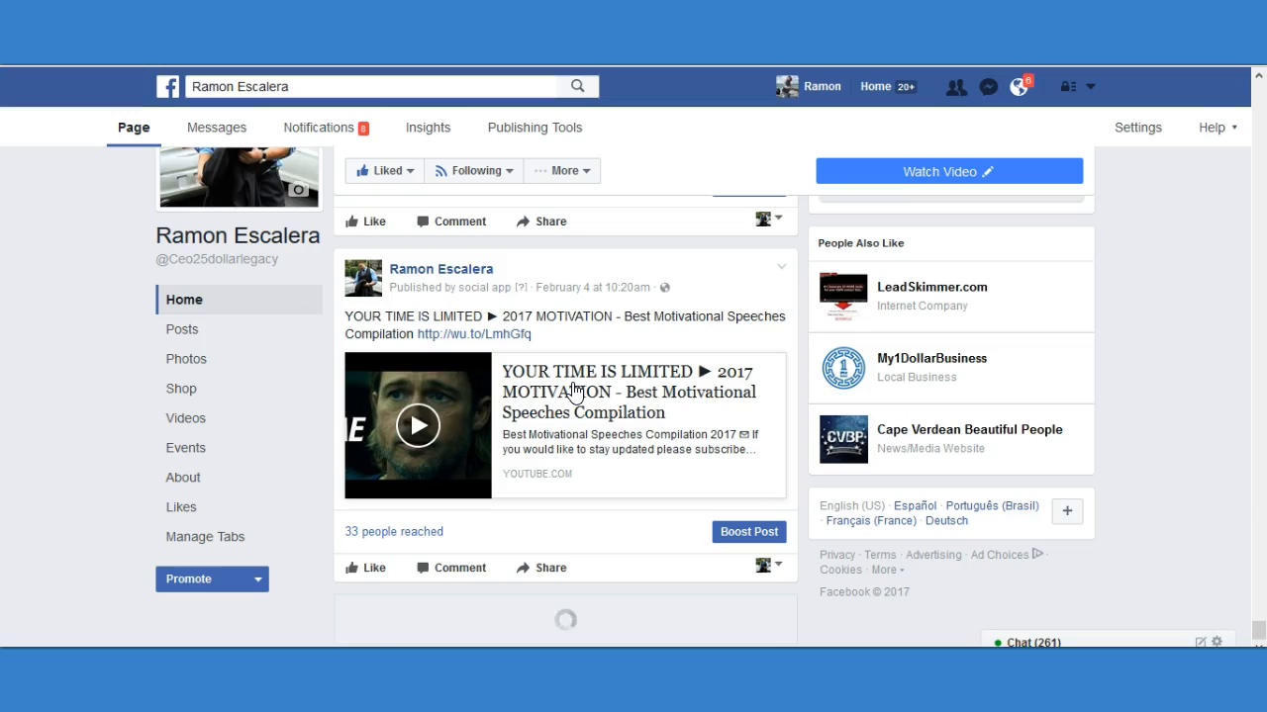
Examine the caption, reach and likes of the branded social media tools image post dated February 4.
{"action": "scroll", "coordinate": [584, 405], "scroll_direction": "down", "scroll_amount": 3}
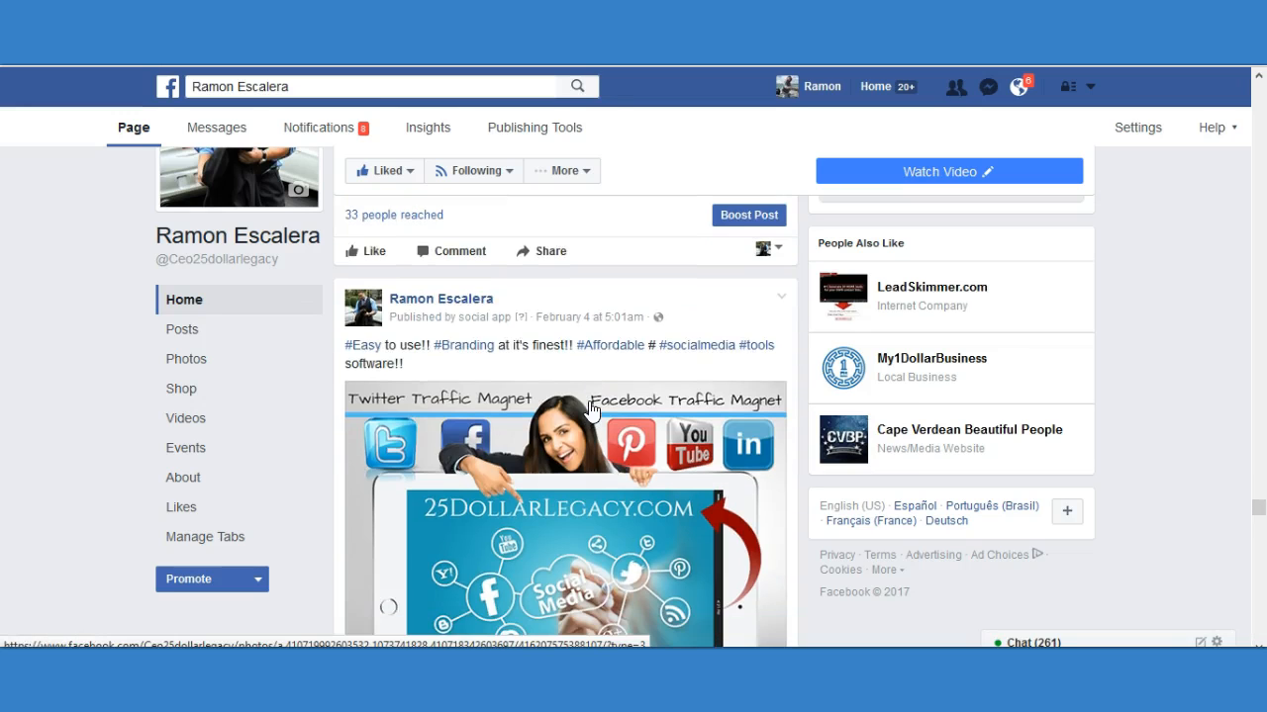
{"action": "scroll", "coordinate": [591, 408], "scroll_direction": "down", "scroll_amount": 7}
{"action": "scroll", "coordinate": [594, 408], "scroll_direction": "down", "scroll_amount": 6}
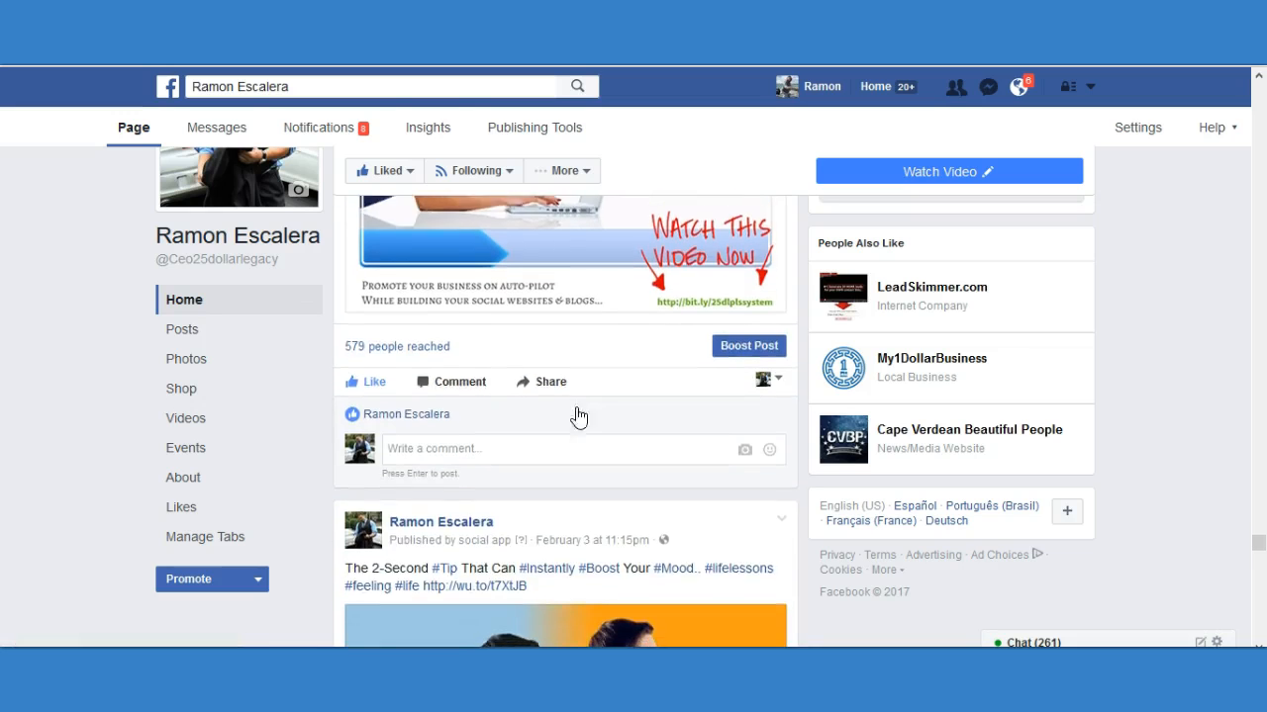
Compare the reach of the Super Bowl dip and Swiss sculpture articles with that of the "Social Traffic Builder" image.
{"action": "scroll", "coordinate": [579, 416], "scroll_direction": "down", "scroll_amount": 10}
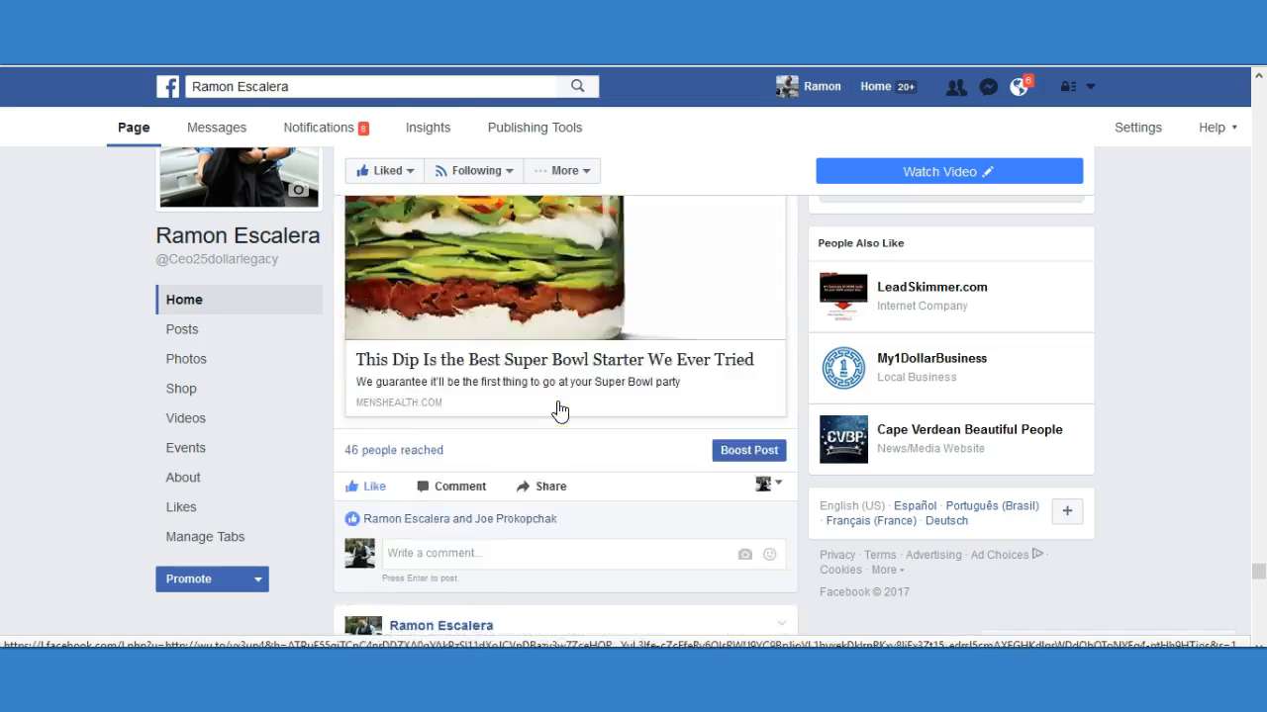
{"action": "scroll", "coordinate": [564, 396], "scroll_direction": "down", "scroll_amount": 8}
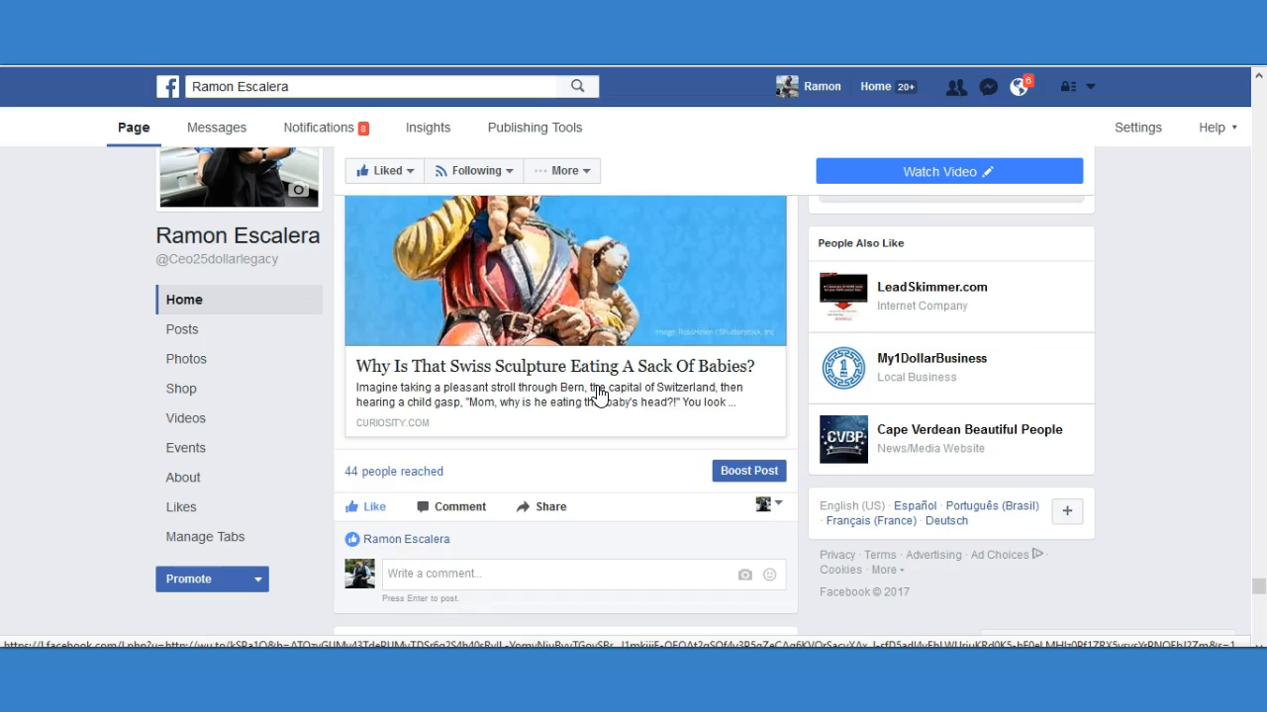
{"action": "scroll", "coordinate": [599, 394], "scroll_direction": "down", "scroll_amount": 9}
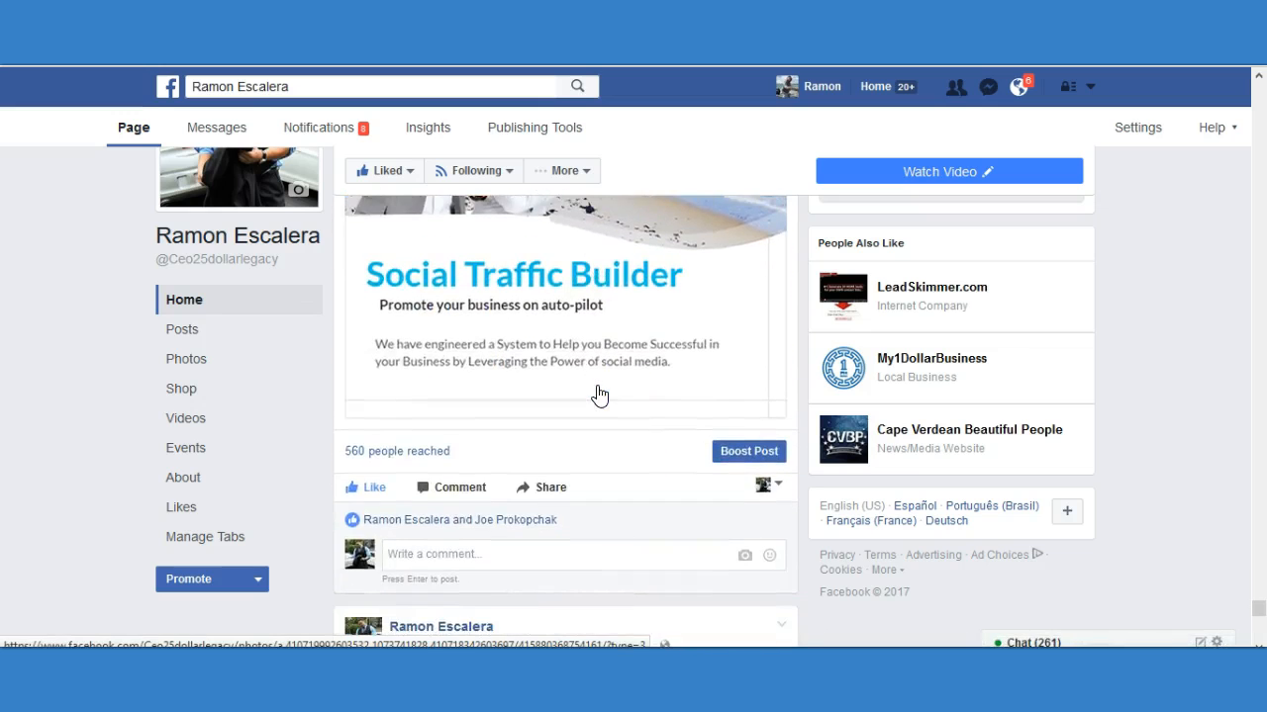
Examine the "Life" quote image post, including its branding line, reach and likes.
{"action": "scroll", "coordinate": [598, 394], "scroll_direction": "down", "scroll_amount": 6}
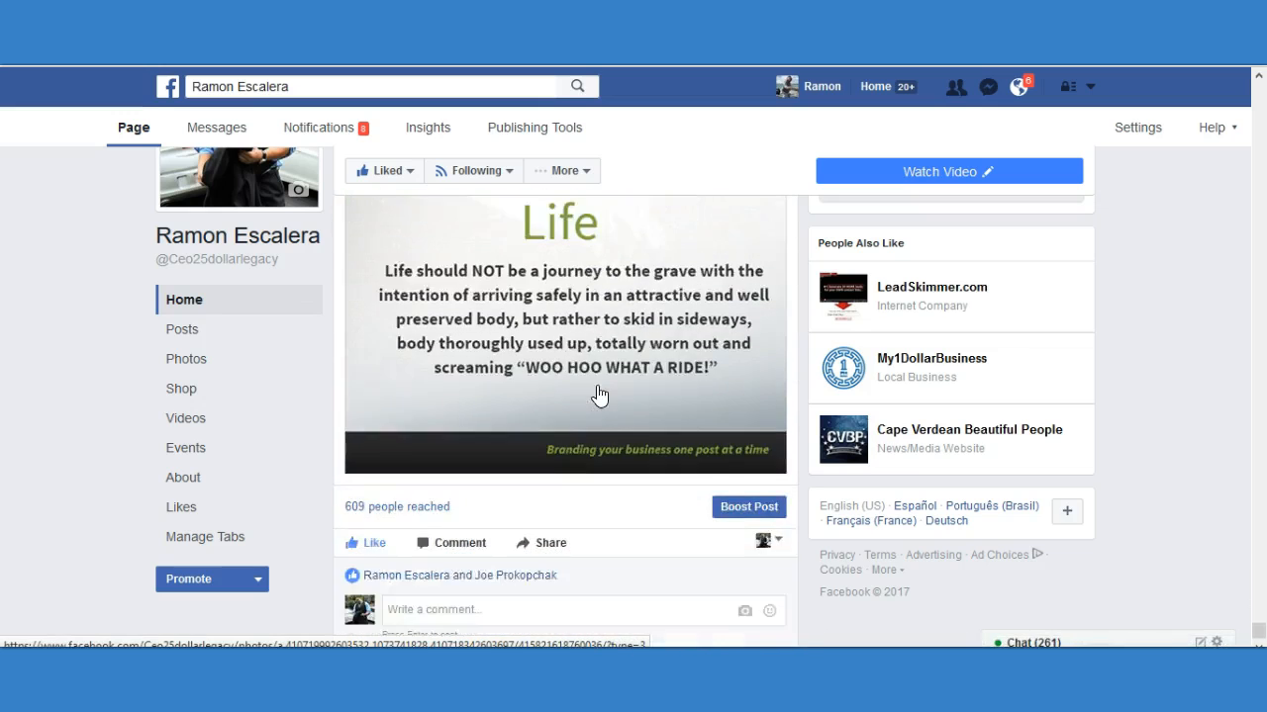
{"action": "scroll", "coordinate": [599, 394], "scroll_direction": "up", "scroll_amount": 6}
{"action": "scroll", "coordinate": [599, 393], "scroll_direction": "down", "scroll_amount": 3}
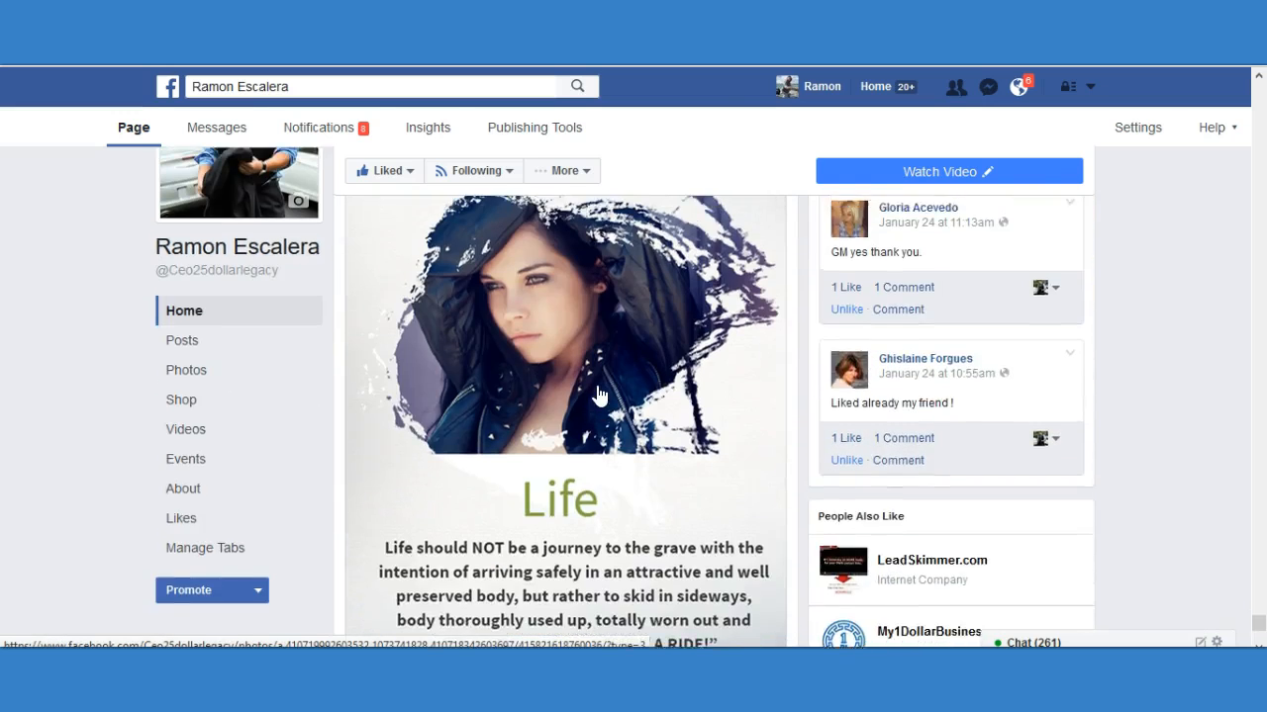
{"action": "scroll", "coordinate": [599, 394], "scroll_direction": "up", "scroll_amount": 2}
{"action": "scroll", "coordinate": [562, 376], "scroll_direction": "down", "scroll_amount": 5}
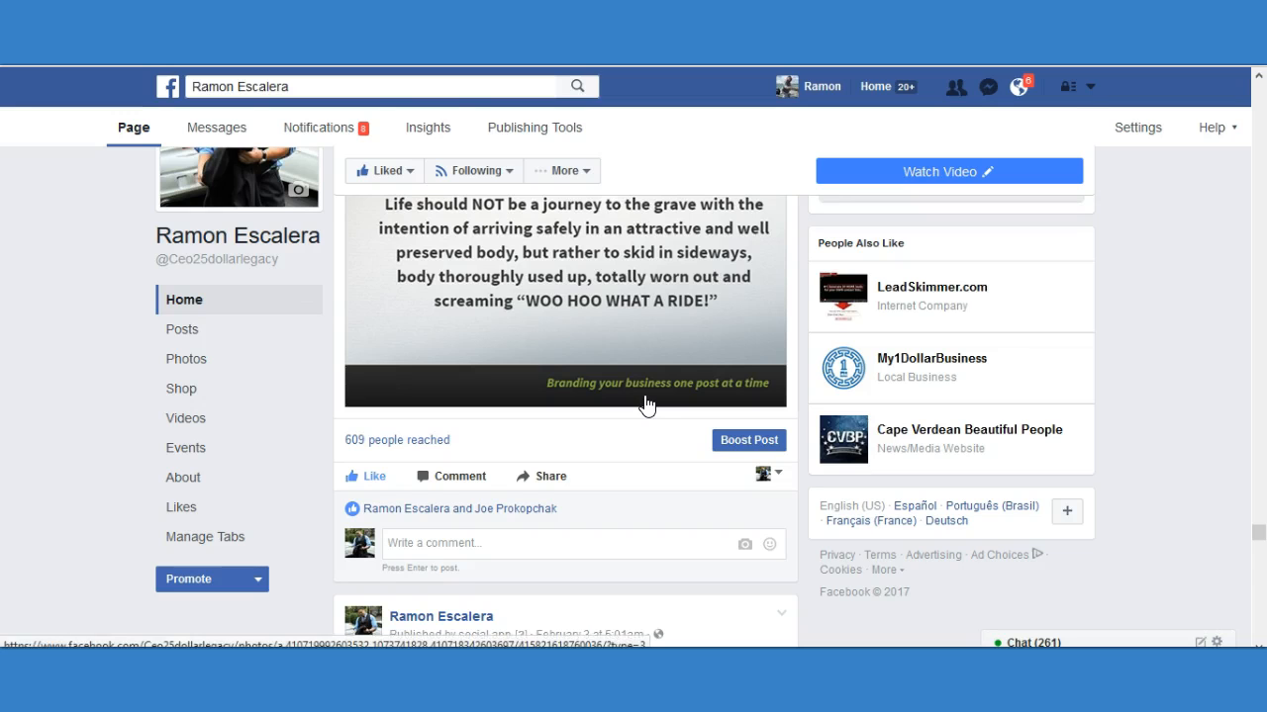
{"action": "scroll", "coordinate": [630, 348], "scroll_direction": "up", "scroll_amount": 4}
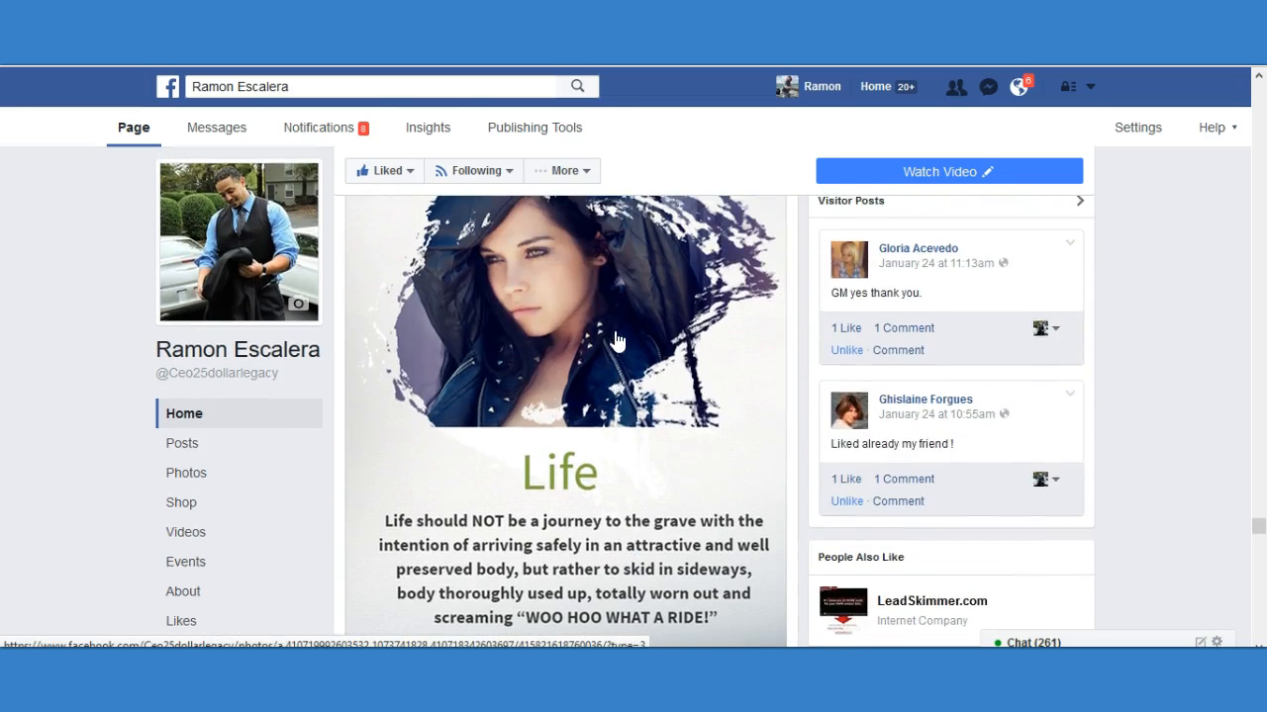
Look through the article posts about missing fewer deadlines, attracting new talent with social media, and running LinkedIn ad campaigns.
{"action": "scroll", "coordinate": [727, 343], "scroll_direction": "down", "scroll_amount": 5}
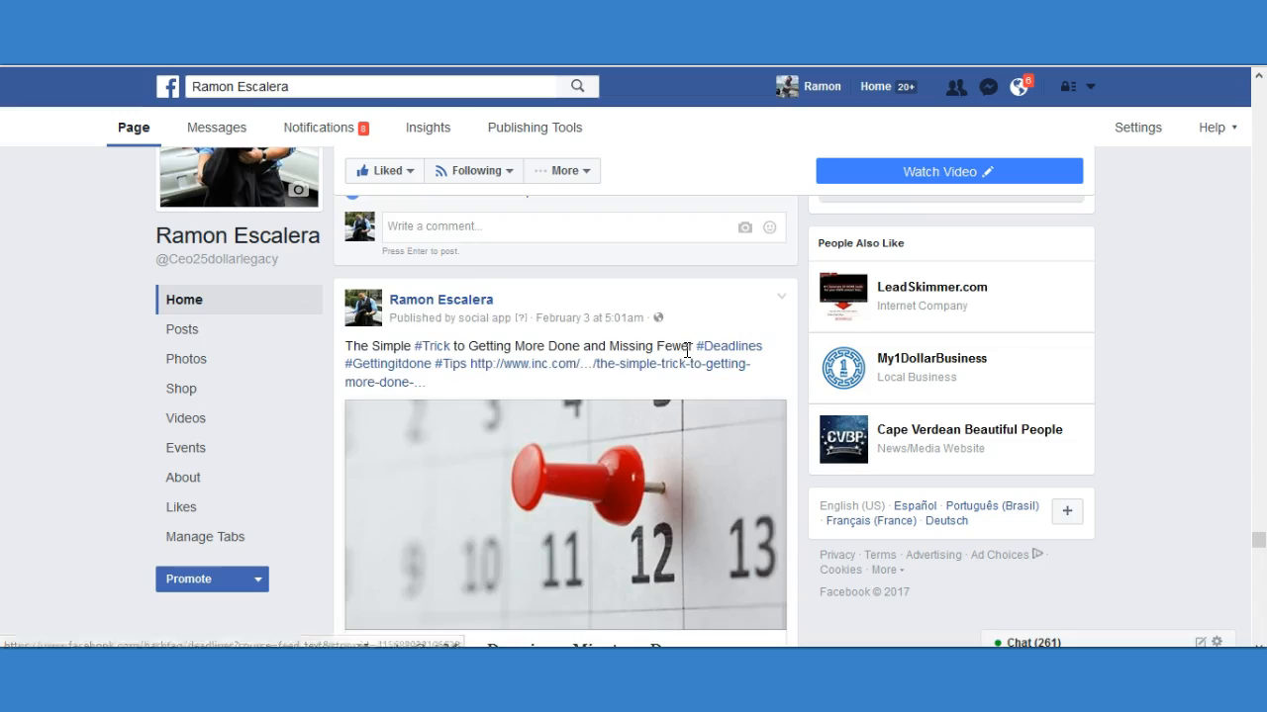
{"action": "scroll", "coordinate": [687, 360], "scroll_direction": "down", "scroll_amount": 3}
{"action": "scroll", "coordinate": [653, 369], "scroll_direction": "down", "scroll_amount": 4}
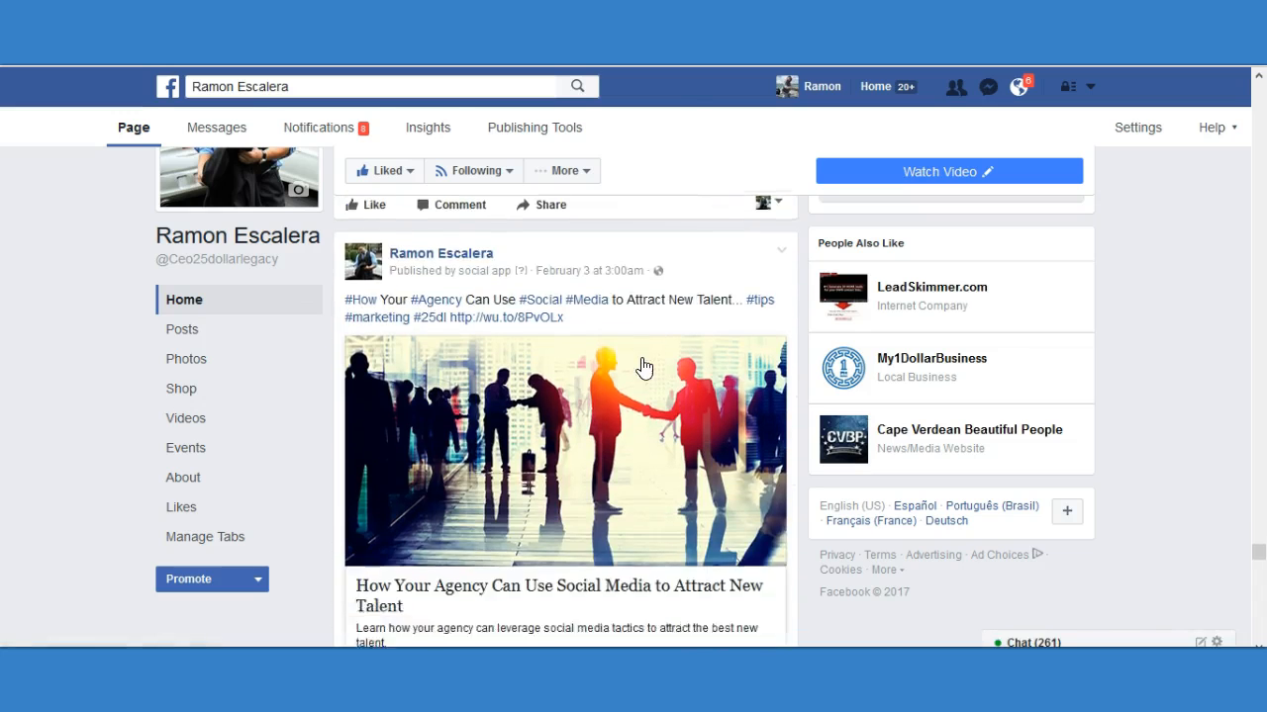
{"action": "scroll", "coordinate": [639, 367], "scroll_direction": "down", "scroll_amount": 2}
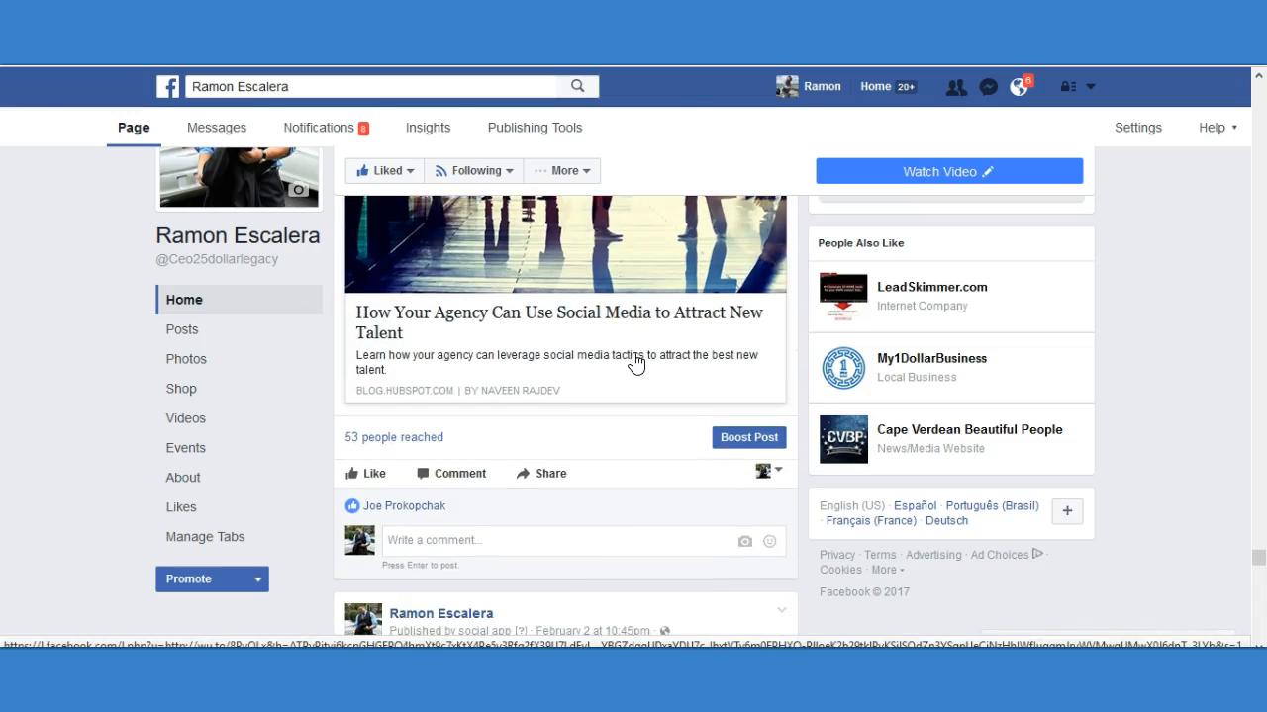
{"action": "scroll", "coordinate": [635, 364], "scroll_direction": "down", "scroll_amount": 4}
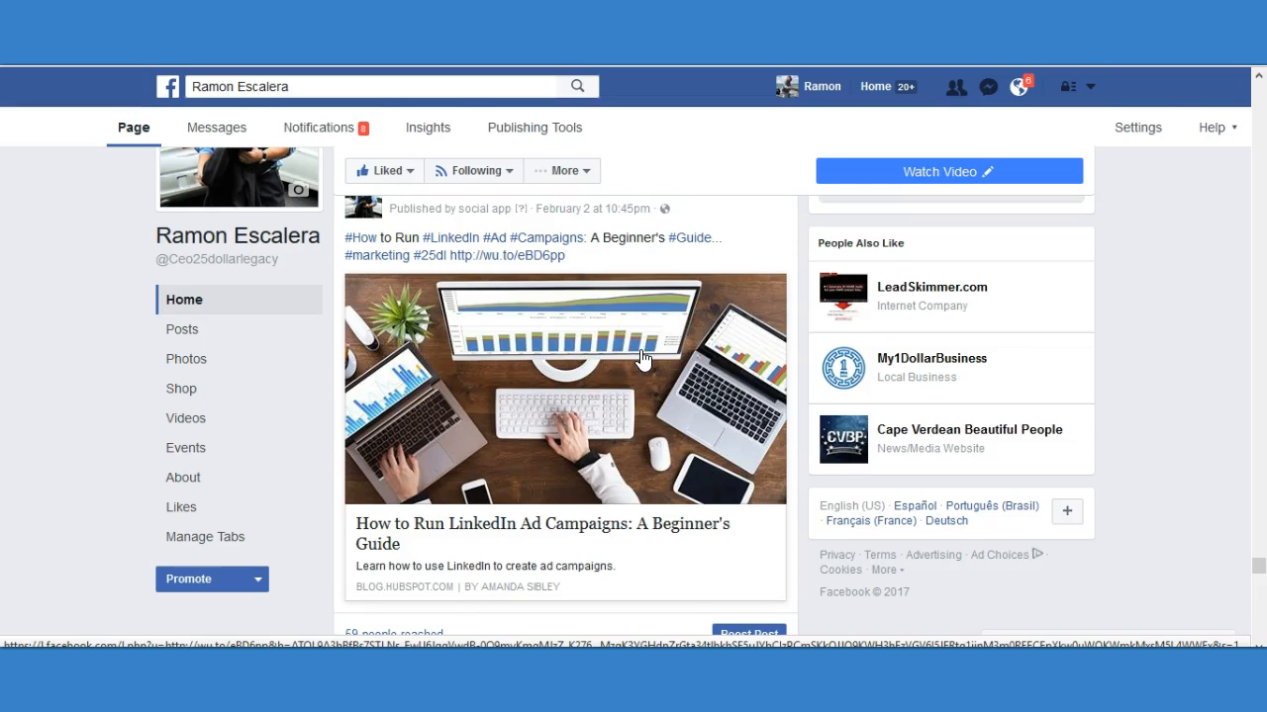
Compare the reach of the LinkedIn ads, Apple results and design academy articles with that of the "Social Media" image post.
{"action": "scroll", "coordinate": [640, 358], "scroll_direction": "down", "scroll_amount": 3}
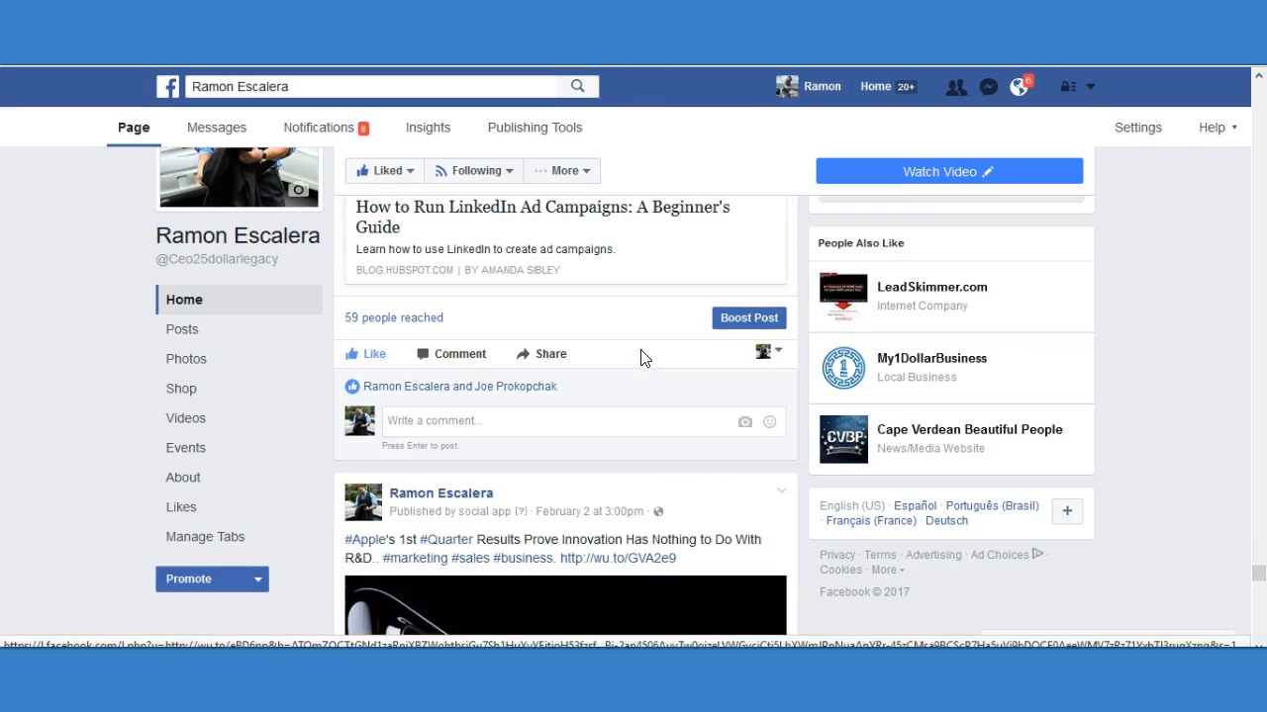
{"action": "scroll", "coordinate": [640, 359], "scroll_direction": "down", "scroll_amount": 5}
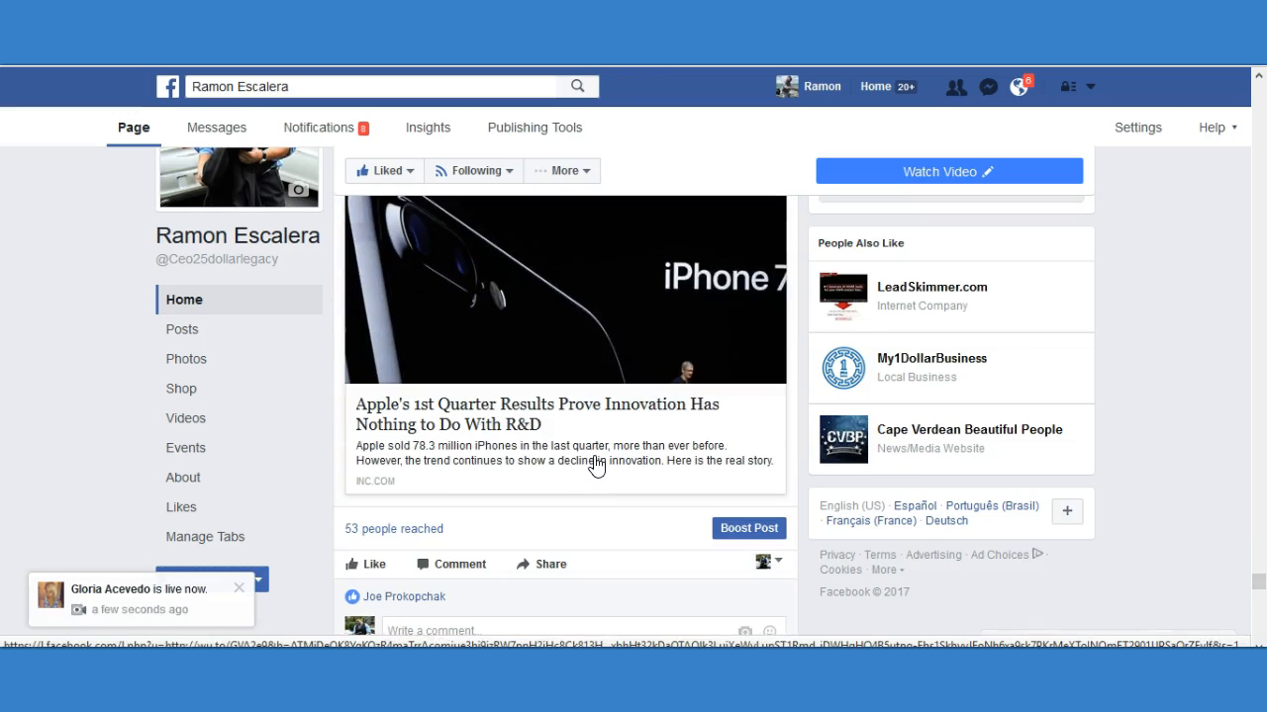
{"action": "scroll", "coordinate": [593, 465], "scroll_direction": "down", "scroll_amount": 4}
{"action": "scroll", "coordinate": [593, 460], "scroll_direction": "down", "scroll_amount": 5}
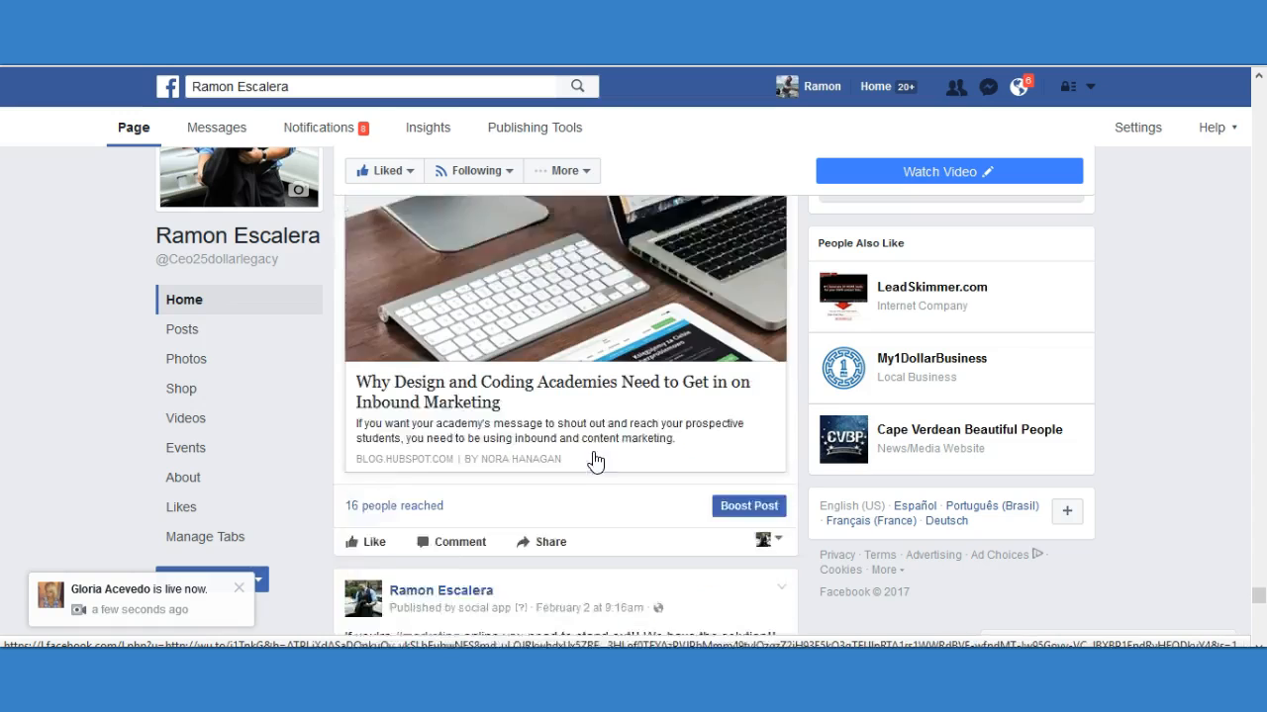
{"action": "scroll", "coordinate": [595, 456], "scroll_direction": "down", "scroll_amount": 1}
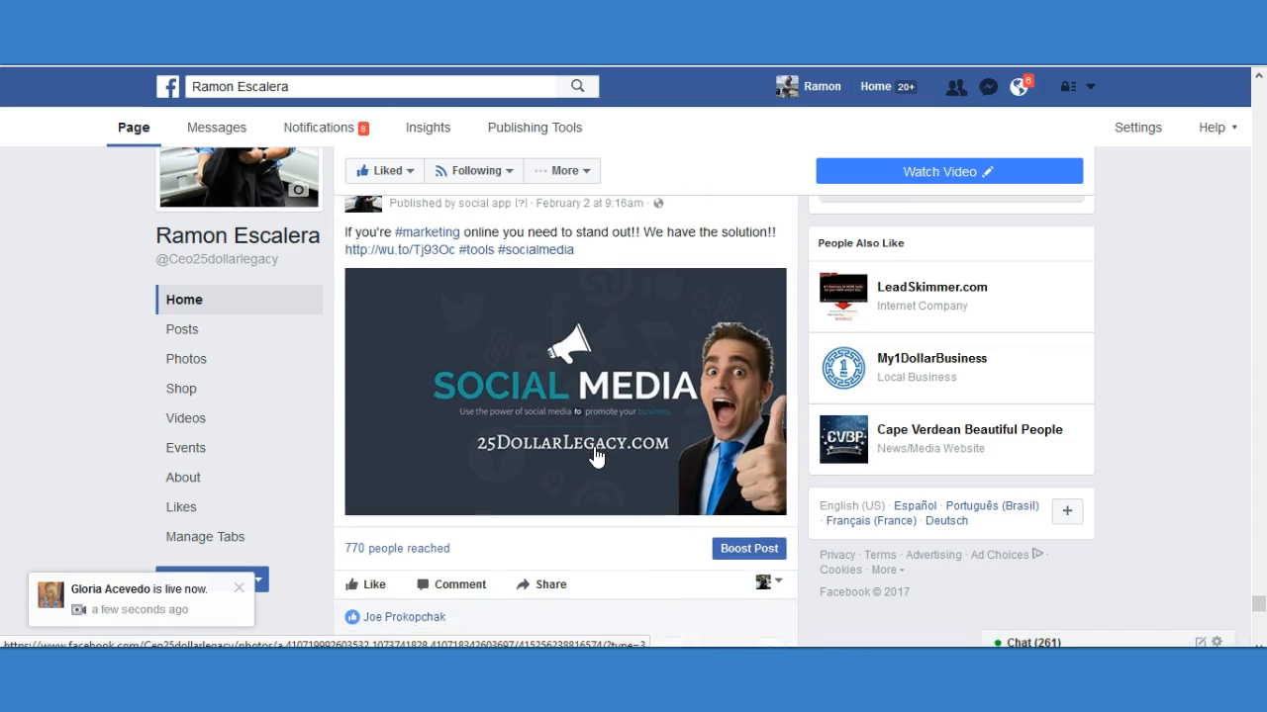
{"action": "scroll", "coordinate": [595, 456], "scroll_direction": "up", "scroll_amount": 1}
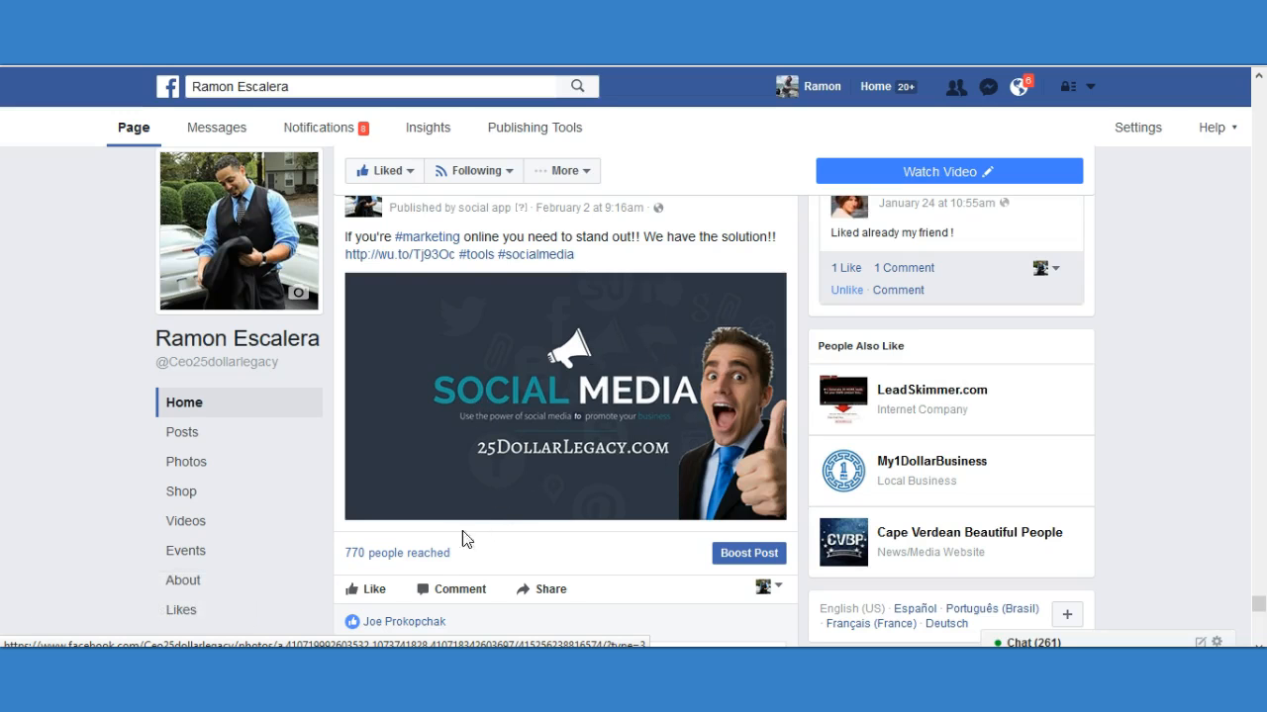
Examine the reach and likes of the "How to Get 100,000 Facebook Fans in 30 Days" article and the 25DollarLegacy link post.
{"action": "scroll", "coordinate": [688, 410], "scroll_direction": "down", "scroll_amount": 1}
{"action": "scroll", "coordinate": [687, 405], "scroll_direction": "down", "scroll_amount": 12}
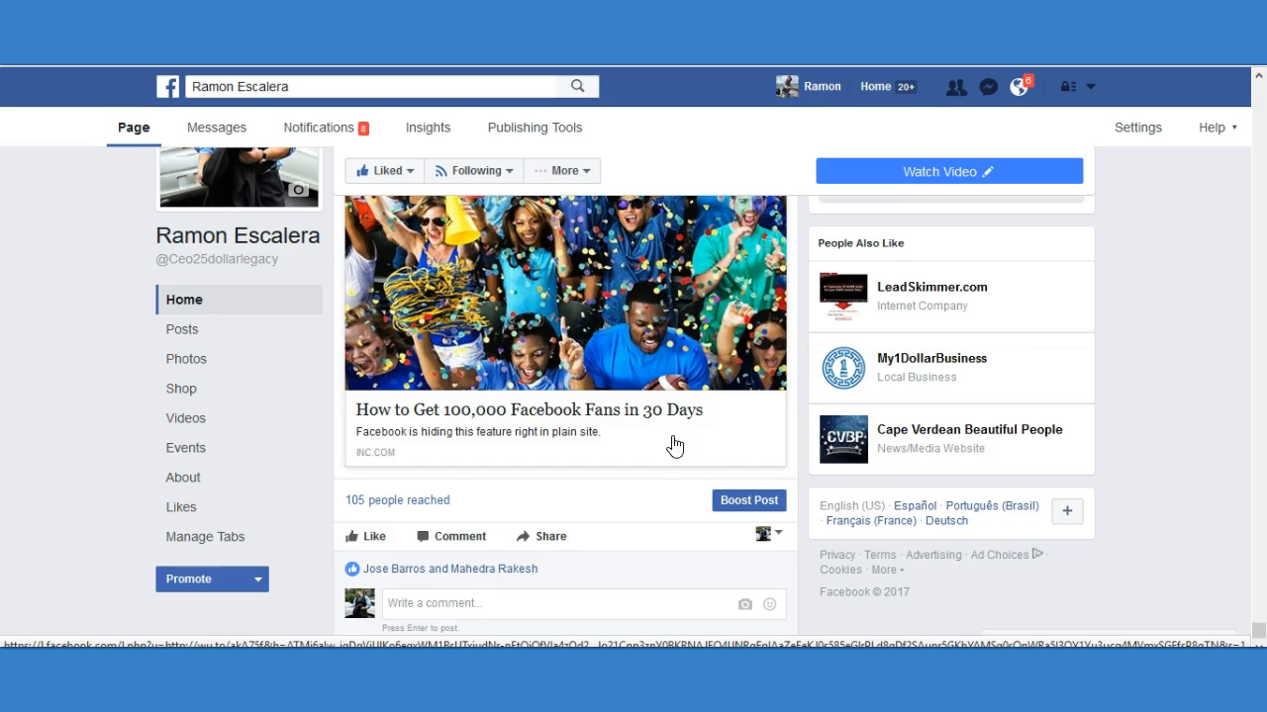
{"action": "scroll", "coordinate": [670, 444], "scroll_direction": "down", "scroll_amount": 1}
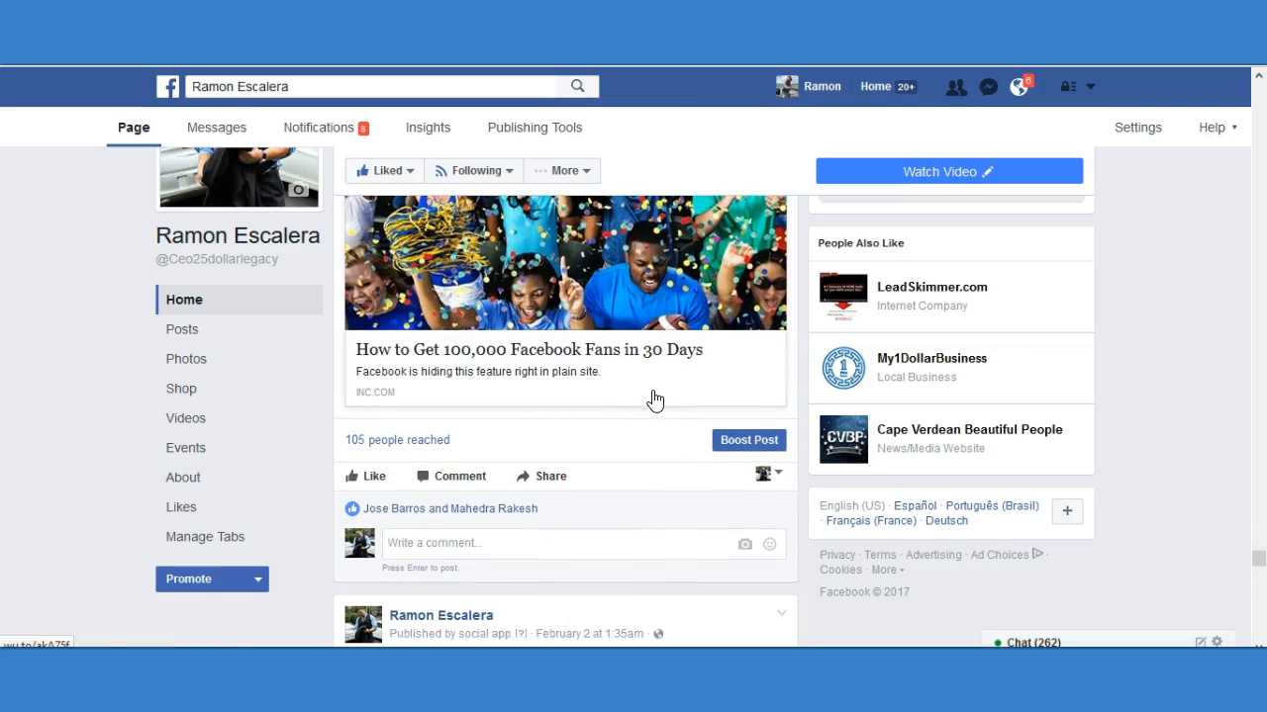
{"action": "scroll", "coordinate": [648, 398], "scroll_direction": "down", "scroll_amount": 3}
{"action": "scroll", "coordinate": [653, 386], "scroll_direction": "down", "scroll_amount": 2}
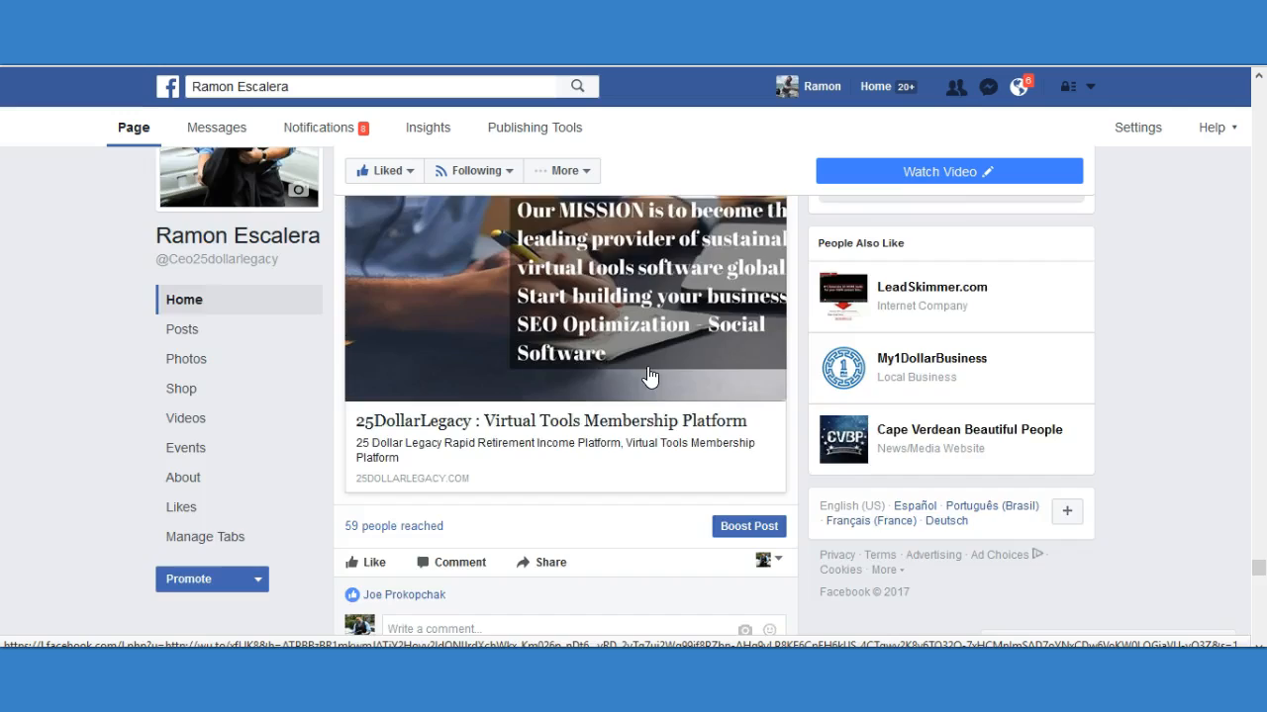
{"action": "scroll", "coordinate": [636, 367], "scroll_direction": "up", "scroll_amount": 3}
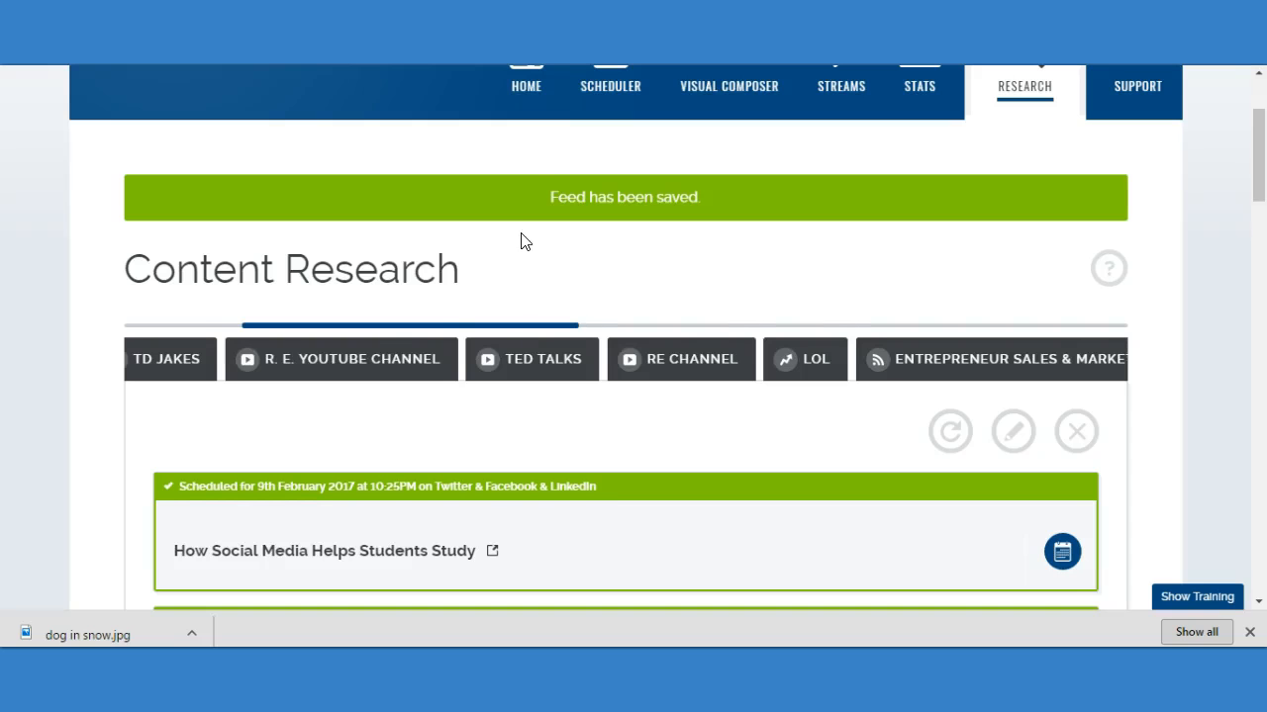
{"action": "scroll", "coordinate": [465, 277], "scroll_direction": "up", "scroll_amount": 5}
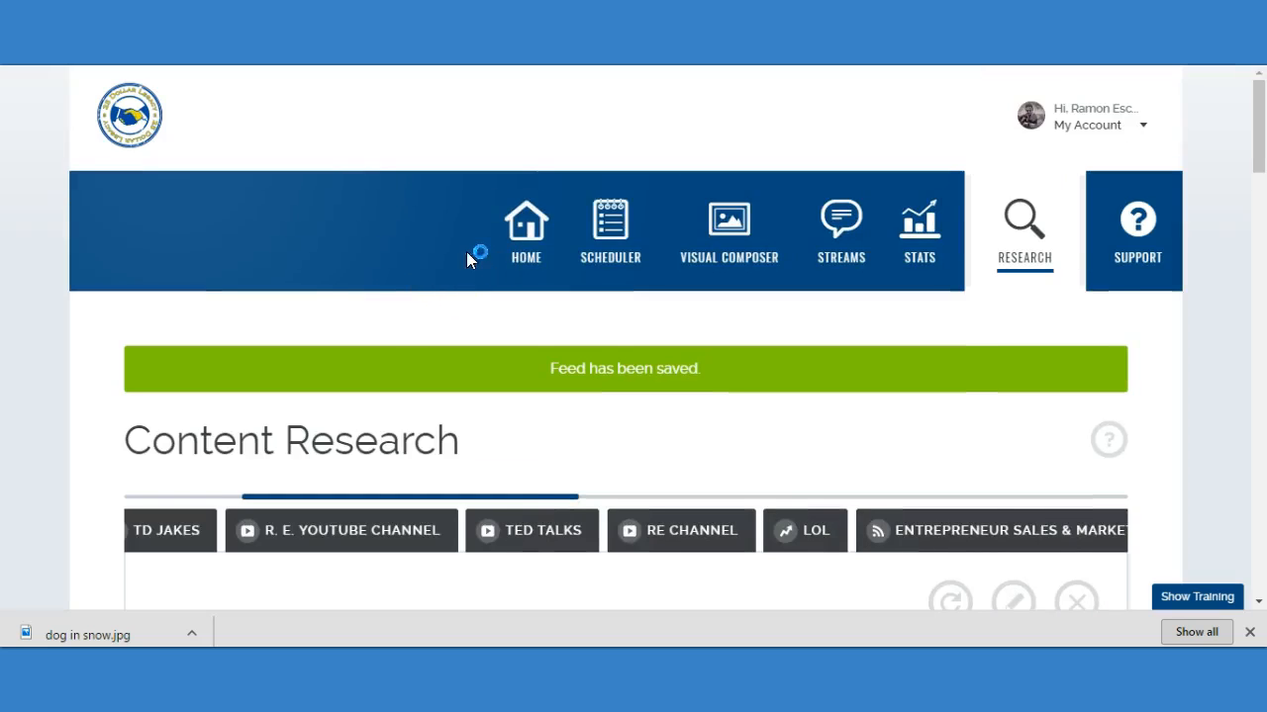
Look through the saved feeds in Content Research up to the last one.
{"action": "scroll", "coordinate": [450, 282], "scroll_direction": "down", "scroll_amount": 2}
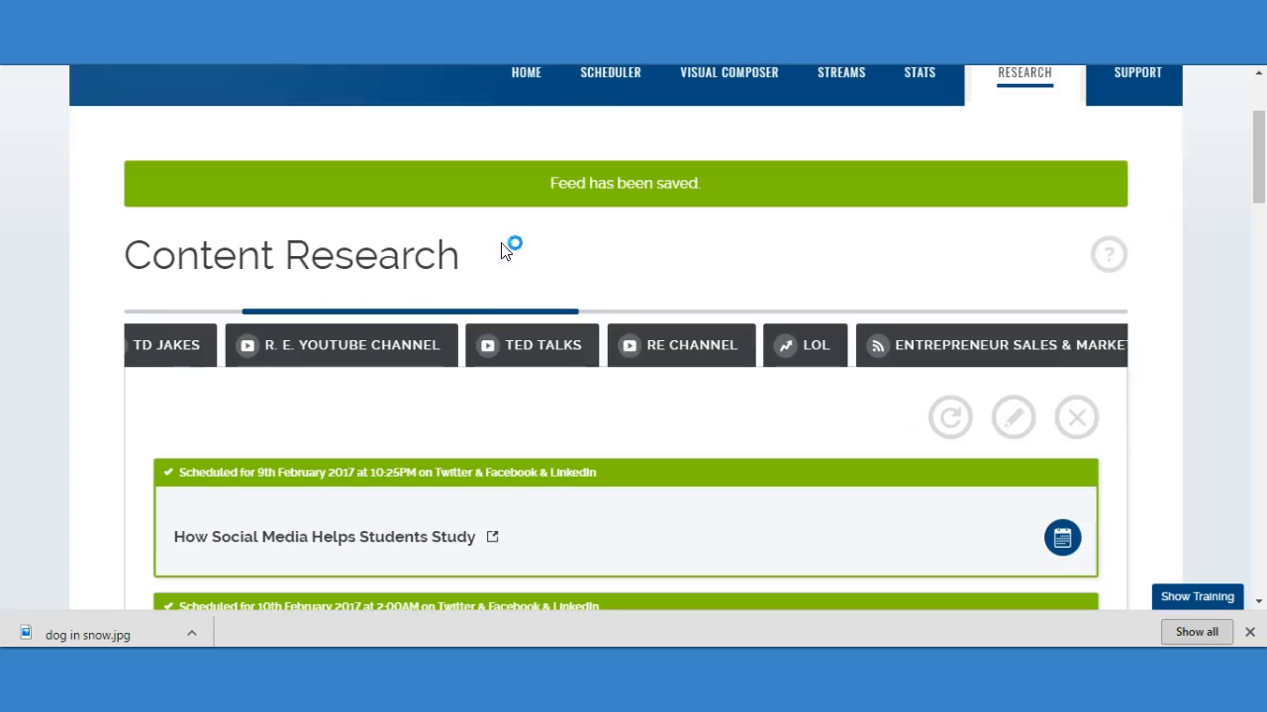
{"action": "left_click_drag", "start_coordinate": [507, 313], "coordinate": [1051, 290]}
{"action": "scroll", "coordinate": [784, 250], "scroll_direction": "down", "scroll_amount": 1}
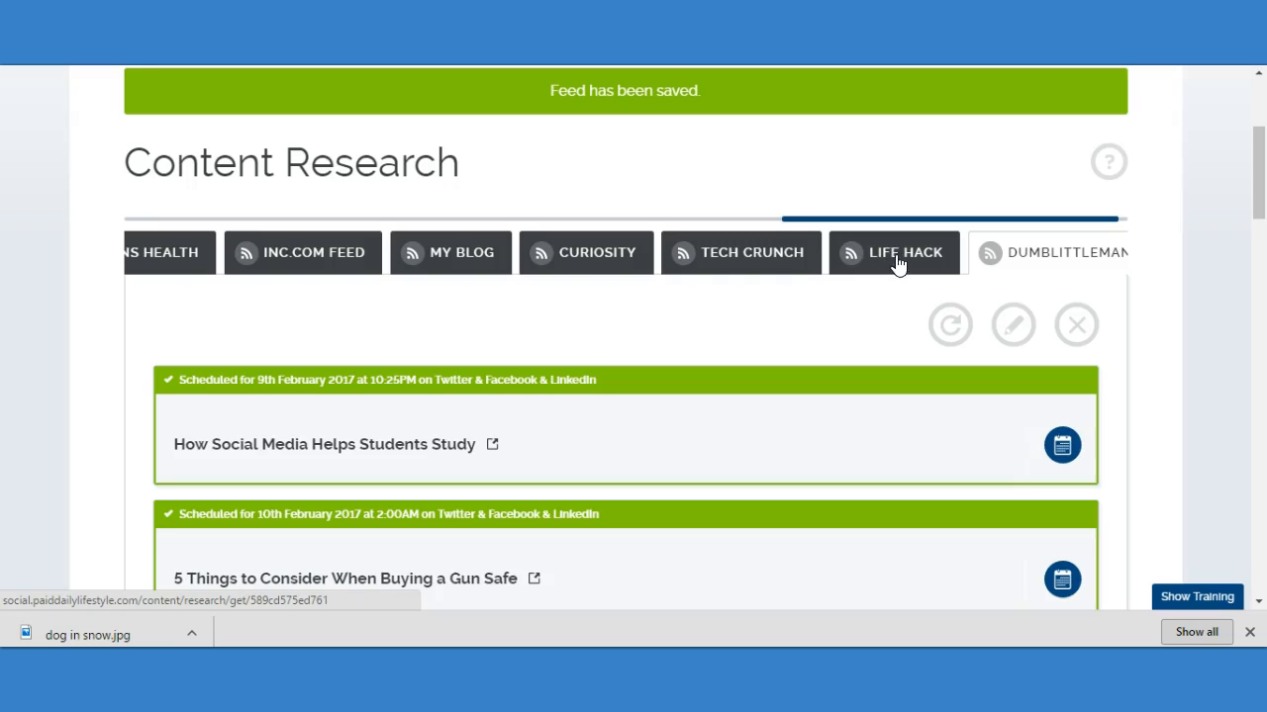
{"action": "scroll", "coordinate": [798, 189], "scroll_direction": "up", "scroll_amount": 3}
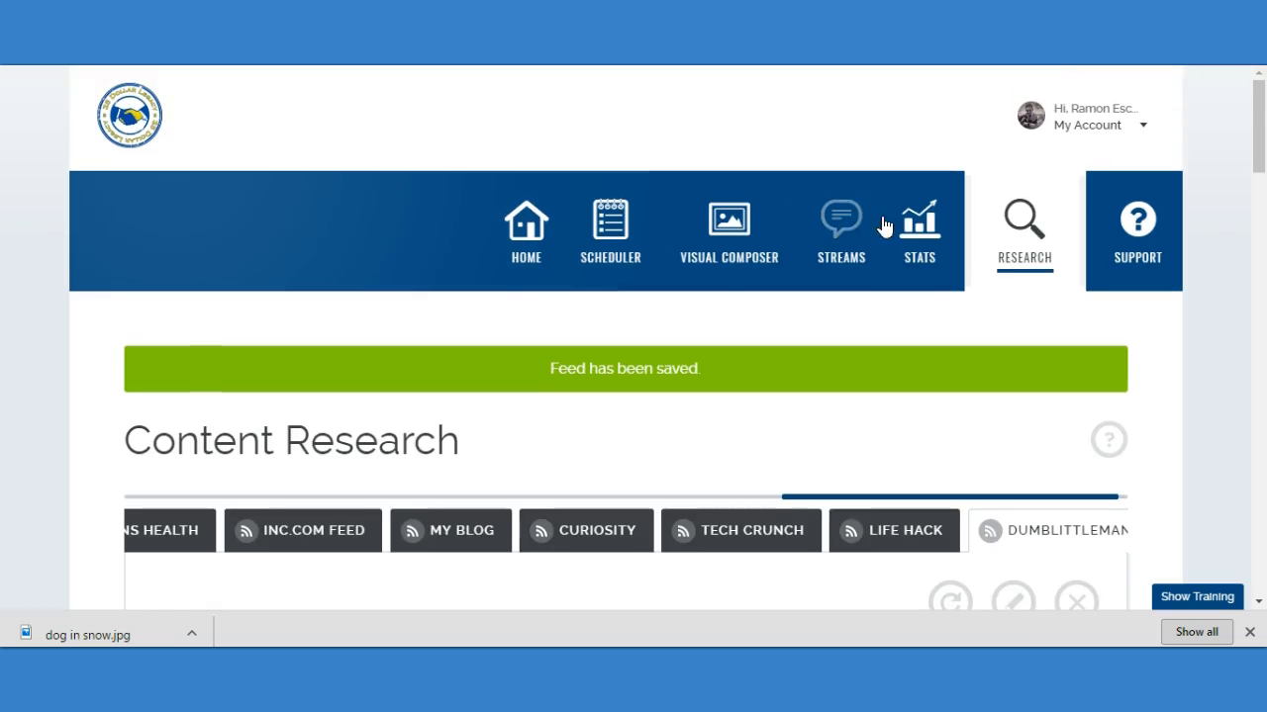
Reopen Content Research on its search page and dismiss the training tip.
{"action": "left_click", "coordinate": [1038, 242]}
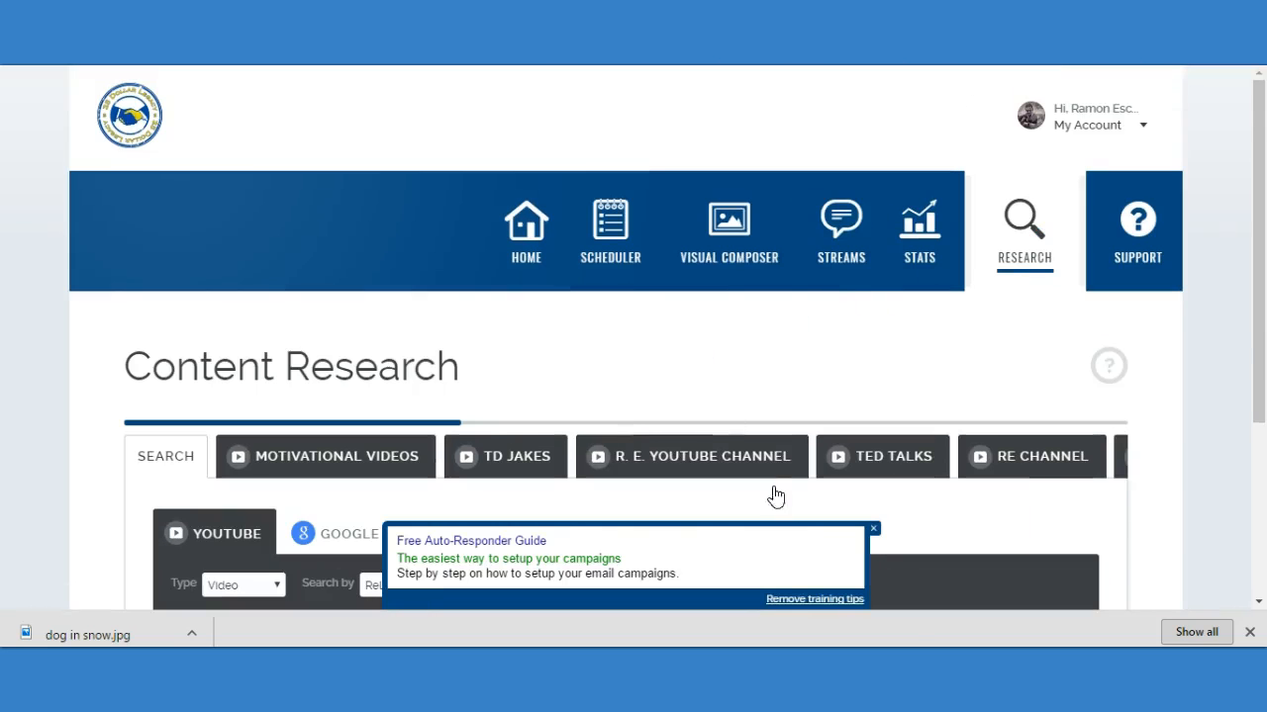
{"action": "left_click", "coordinate": [873, 529]}
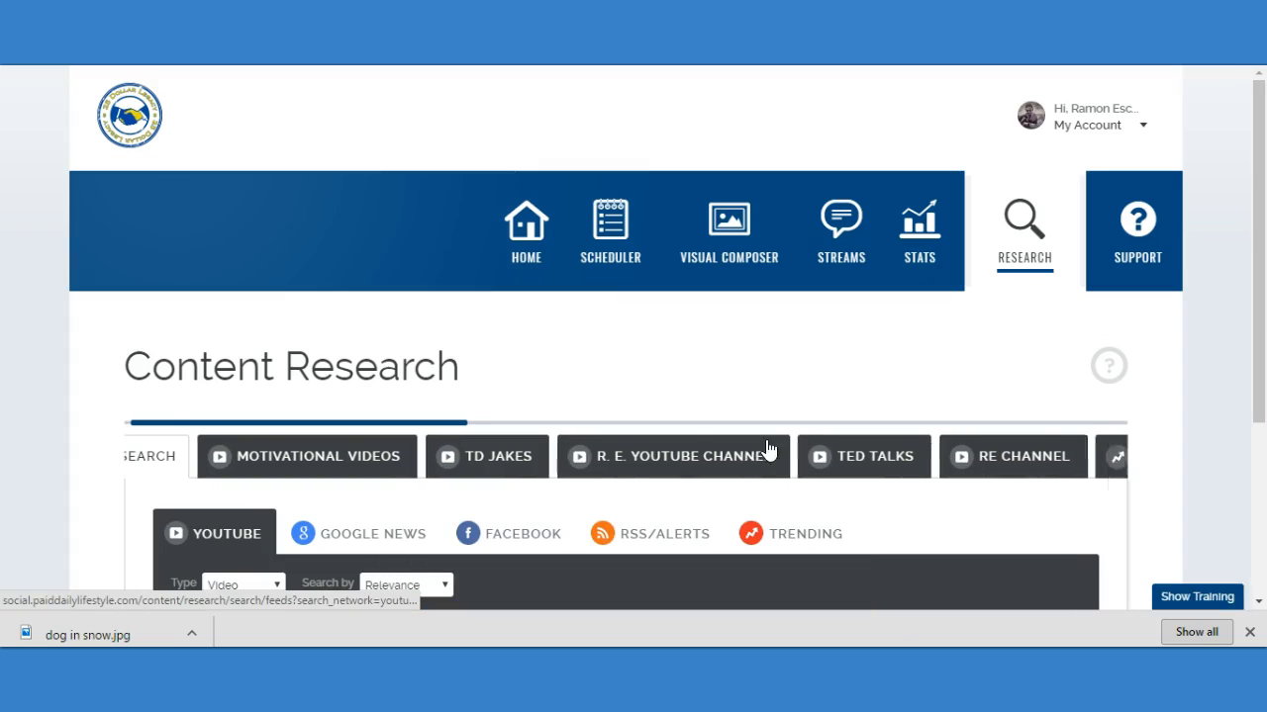
{"action": "scroll", "coordinate": [752, 424], "scroll_direction": "down", "scroll_amount": 3}
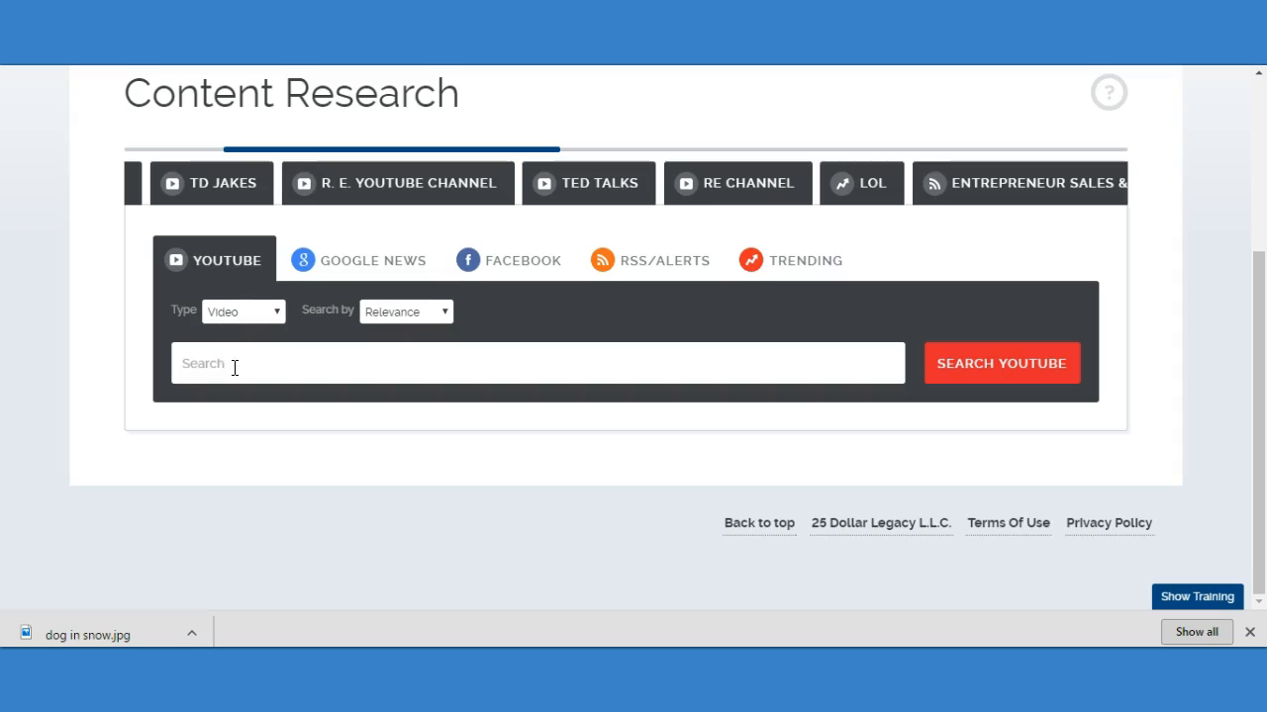
Explore the Channel and Everything types of the YouTube search, and view the RSS/Alerts feed search.
{"action": "left_click", "coordinate": [269, 315]}
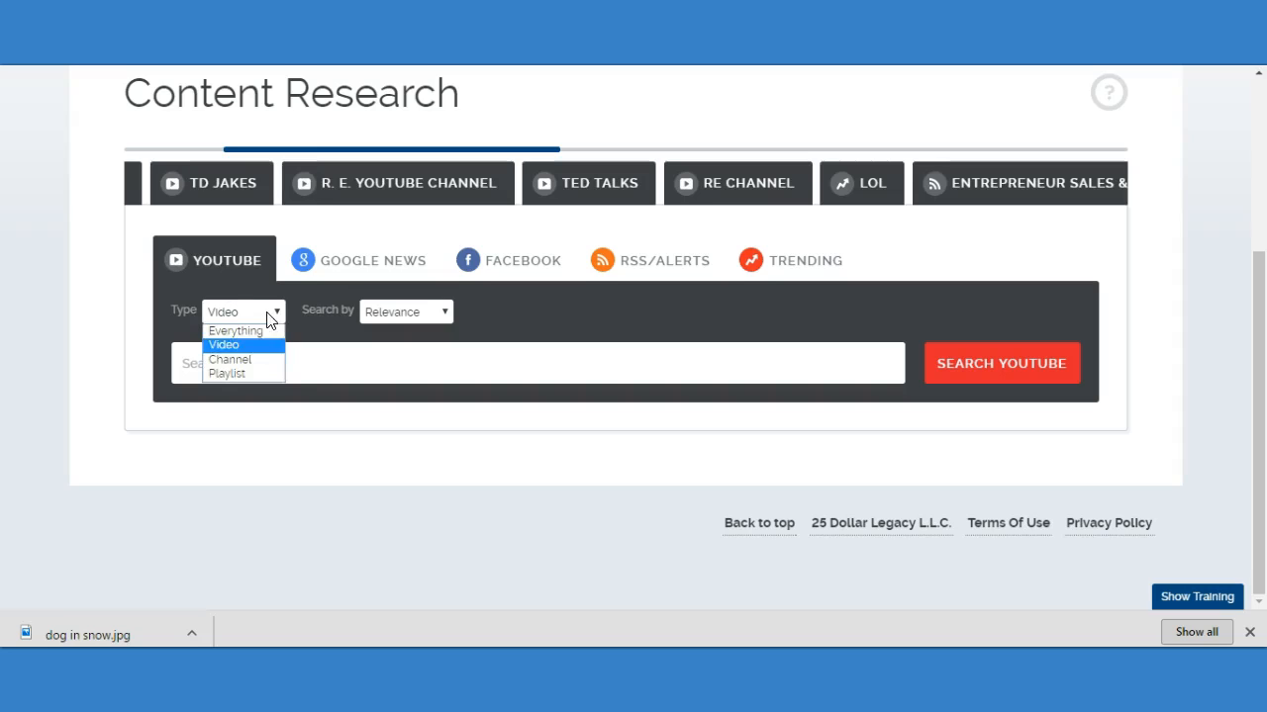
{"action": "left_click", "coordinate": [261, 362]}
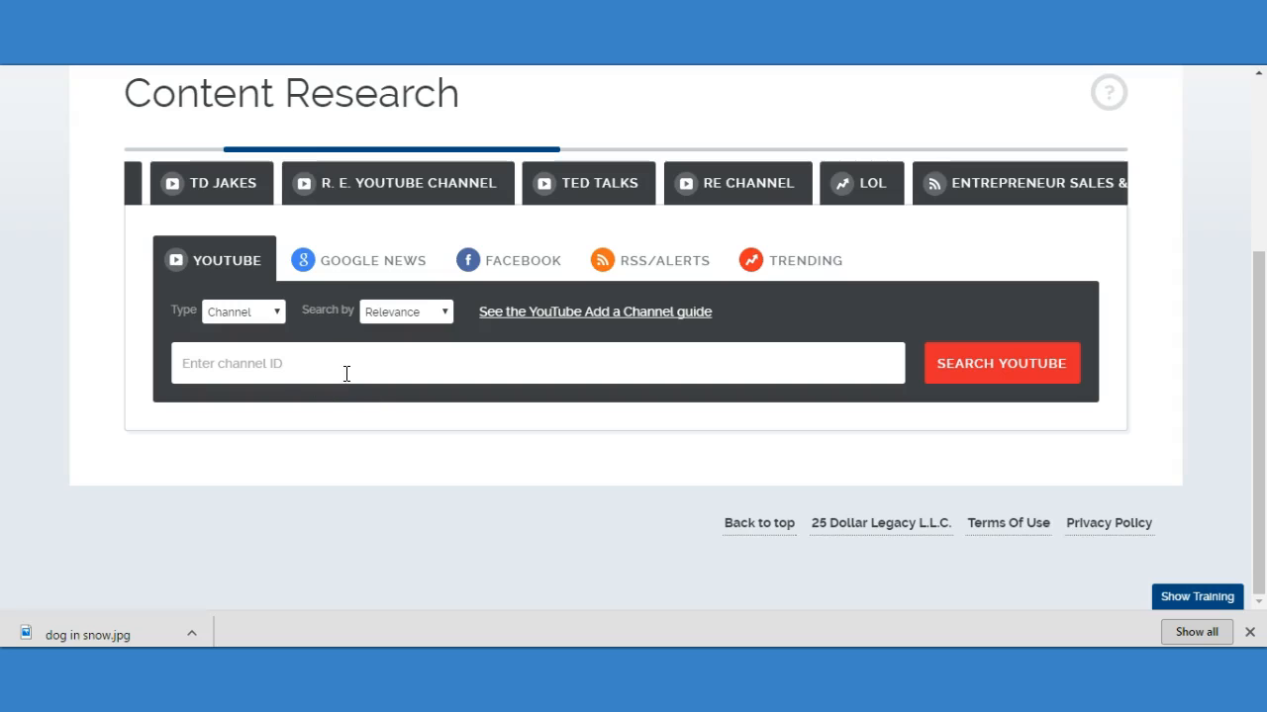
{"action": "left_click", "coordinate": [281, 314]}
{"action": "left_click", "coordinate": [268, 331]}
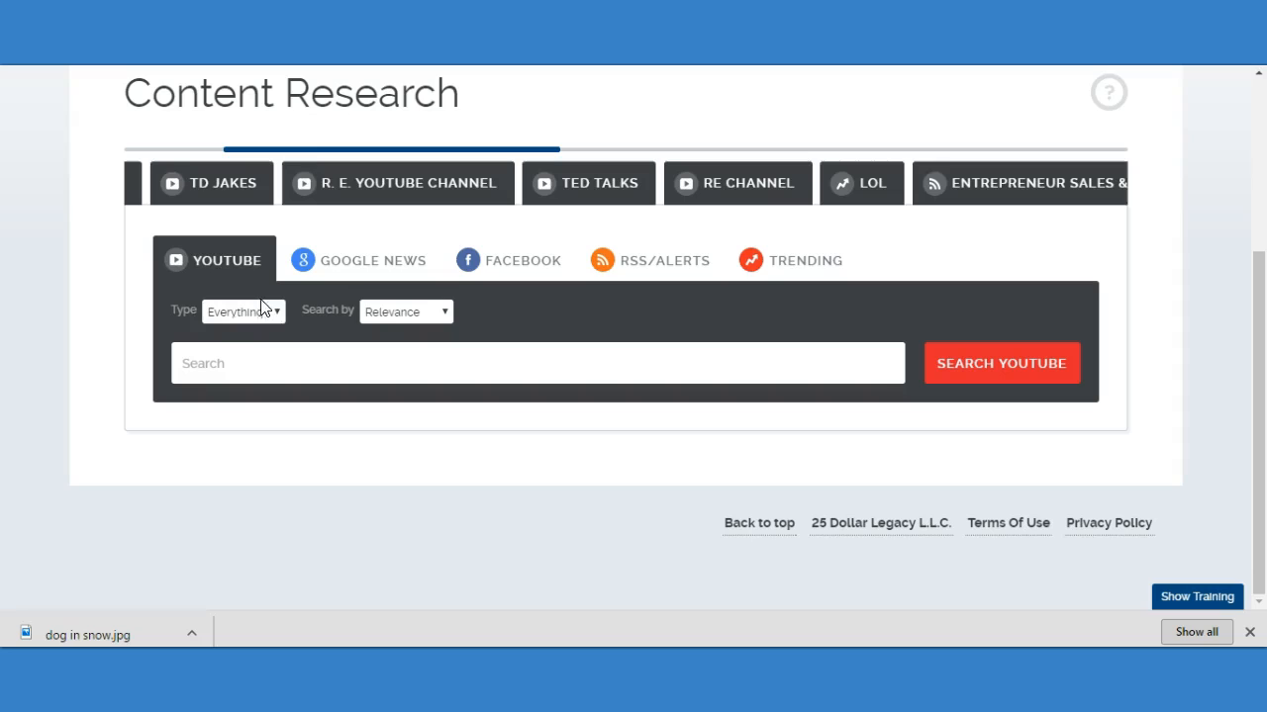
{"action": "left_click", "coordinate": [363, 357]}
{"action": "left_click", "coordinate": [359, 361]}
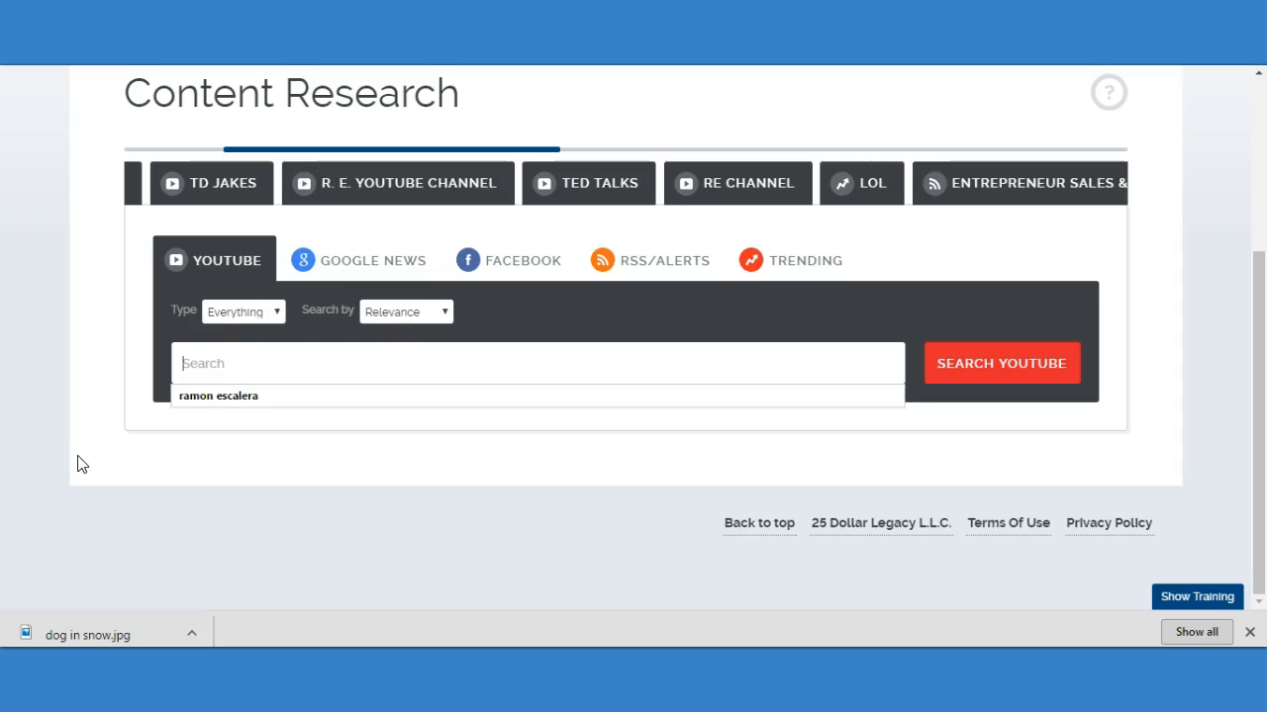
{"action": "left_click", "coordinate": [242, 366]}
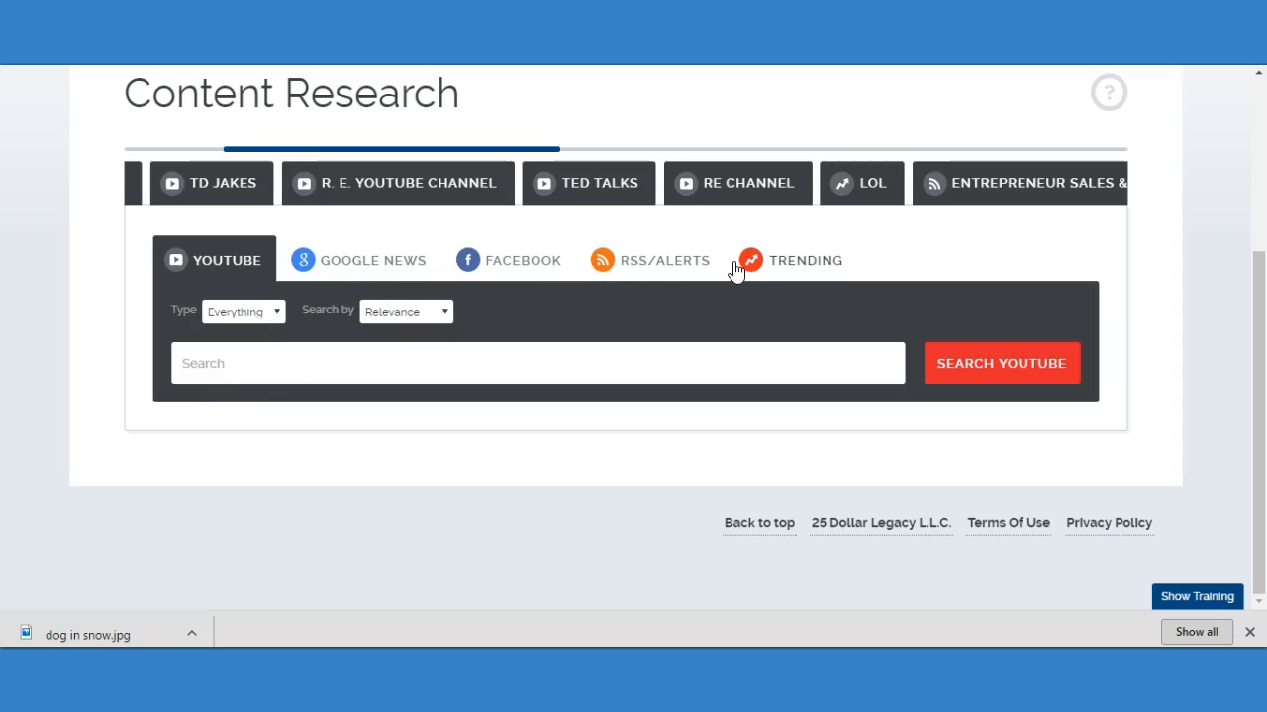
{"action": "left_click", "coordinate": [644, 263]}
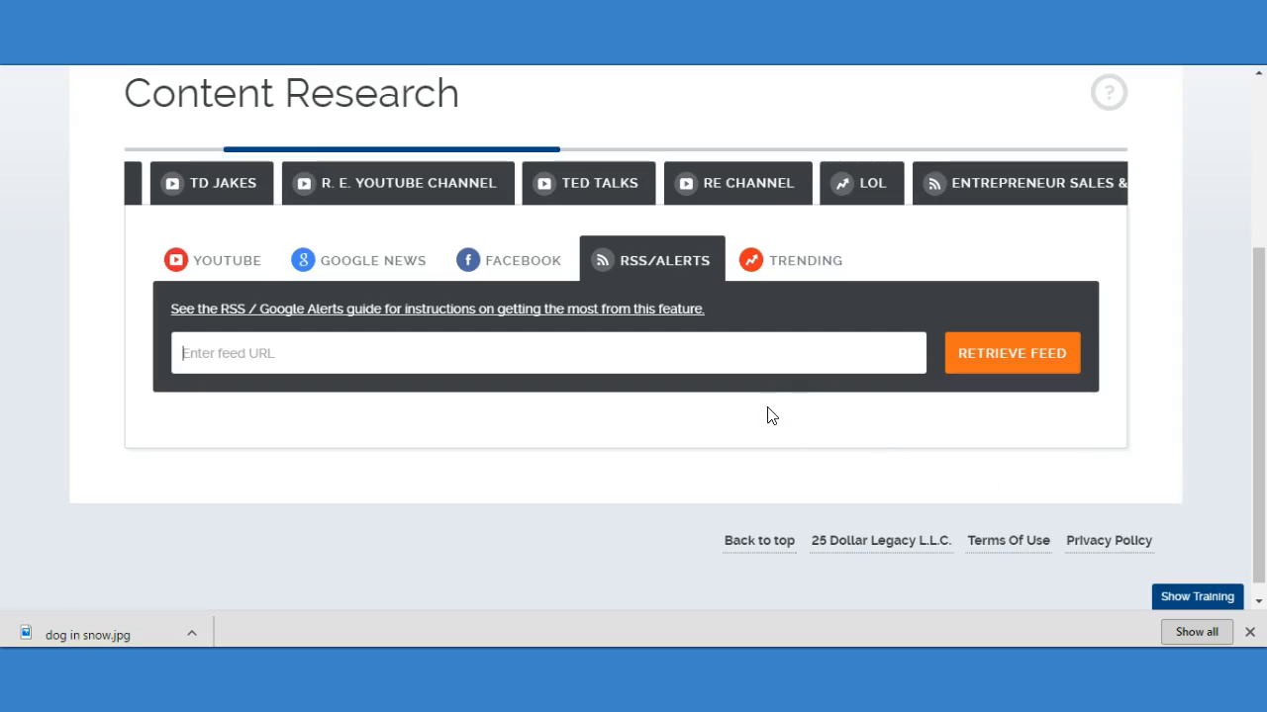
Open the Life Hack feed and the scheduling form for "4 Uncommon Habits Successful People Have That Make Them Stand Out From The Crowd".
{"action": "left_click_drag", "start_coordinate": [483, 155], "coordinate": [1089, 155]}
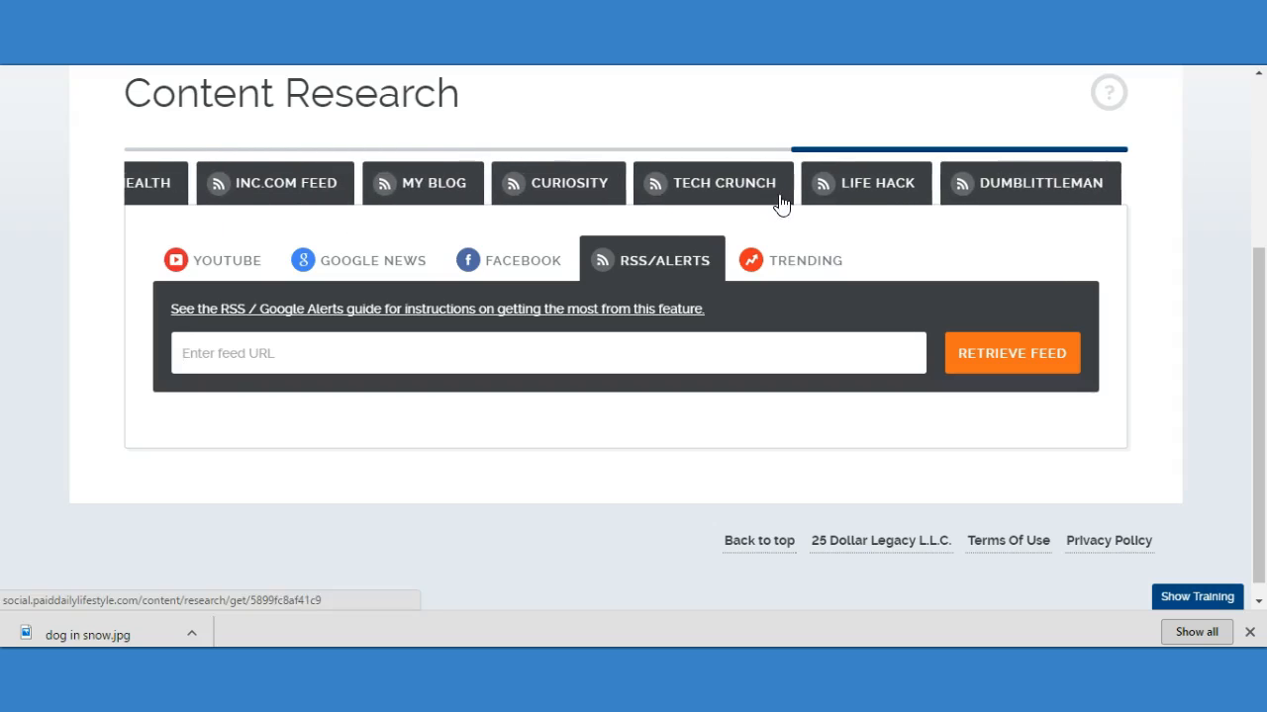
{"action": "left_click", "coordinate": [870, 191]}
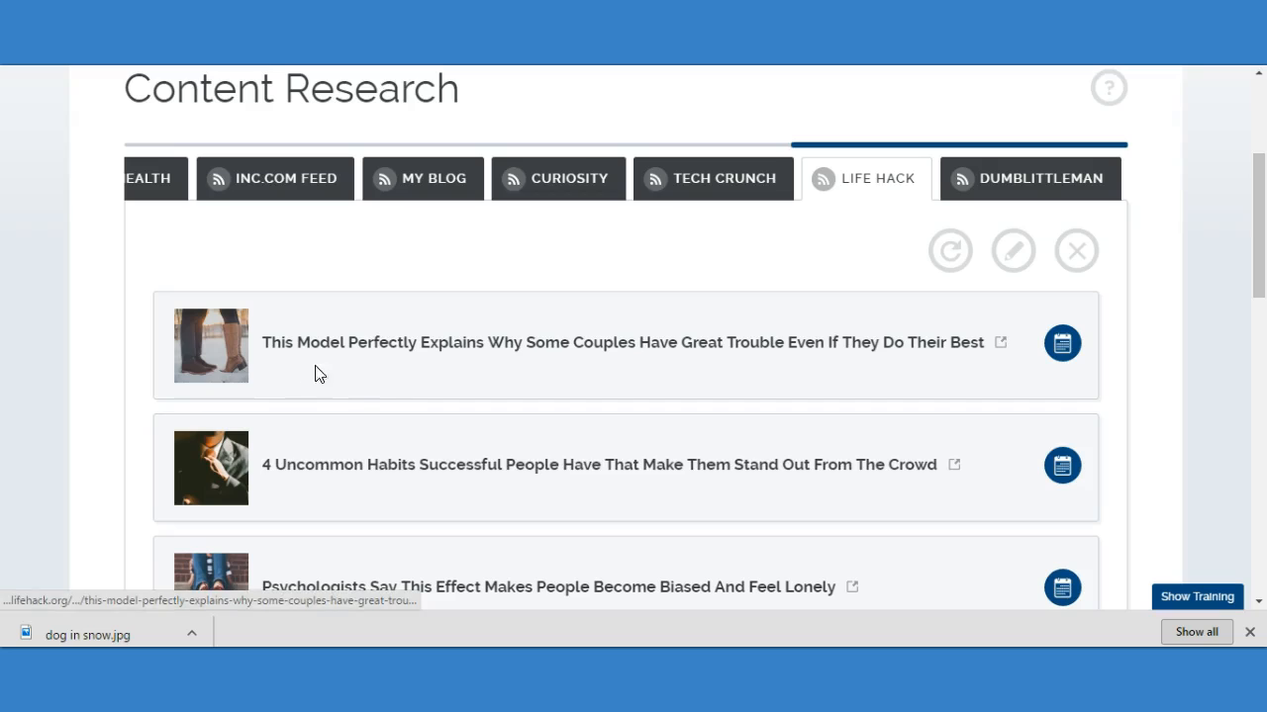
{"action": "scroll", "coordinate": [430, 376], "scroll_direction": "down", "scroll_amount": 2}
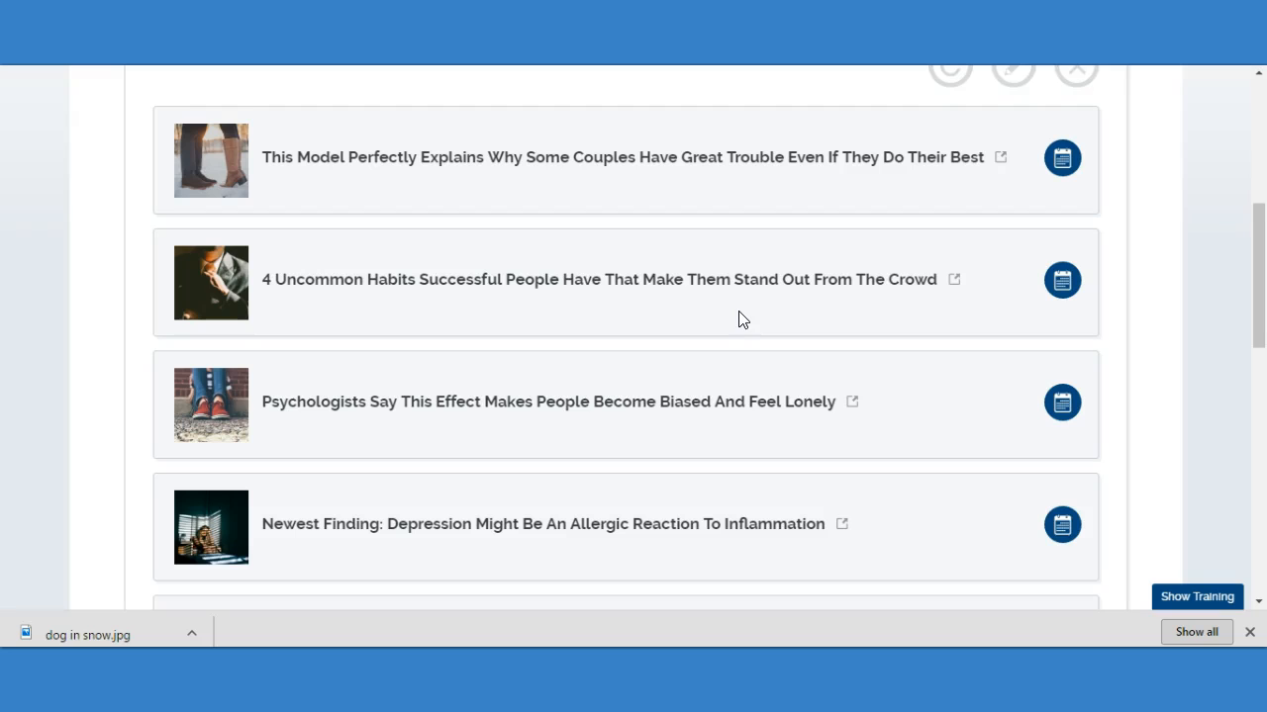
{"action": "left_click", "coordinate": [1061, 284]}
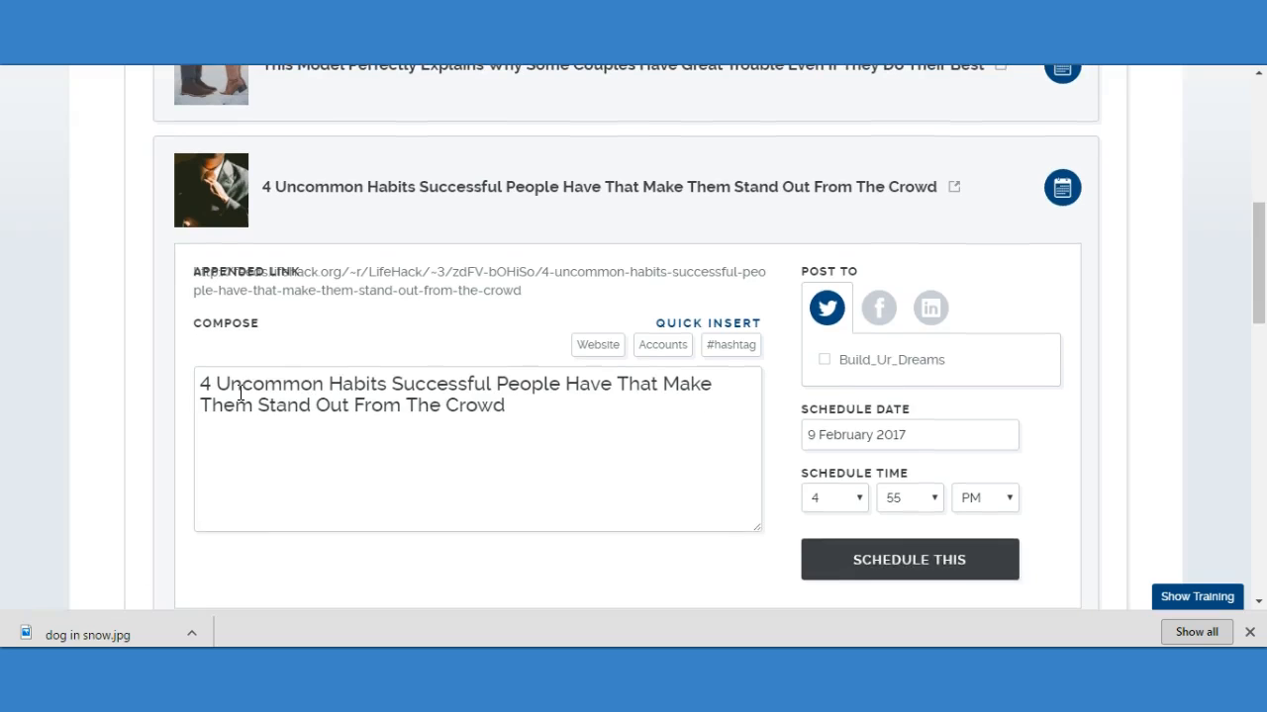
Turn Uncommon, Habits, Successful and Crowd into hashtags in the post text and end it with "..".
{"action": "left_click", "coordinate": [222, 388]}
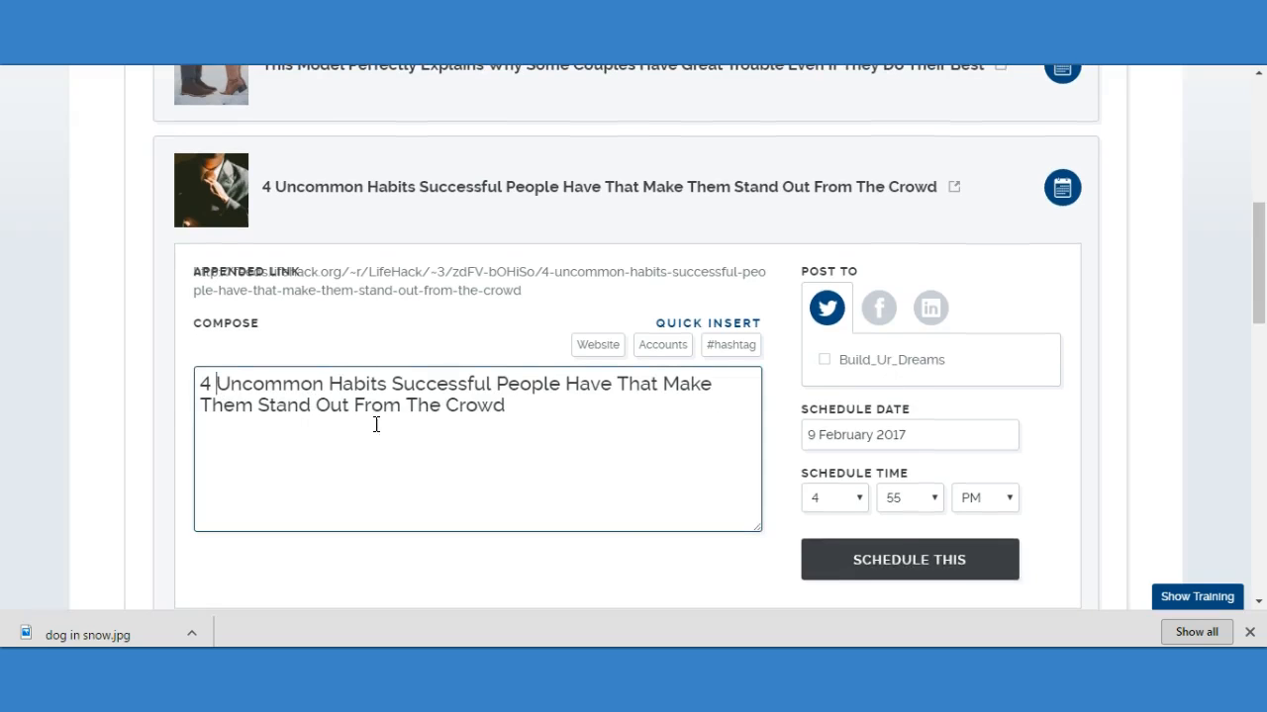
{"action": "type", "text": "#"}
{"action": "left_click", "coordinate": [342, 384]}
{"action": "type", "text": "#"}
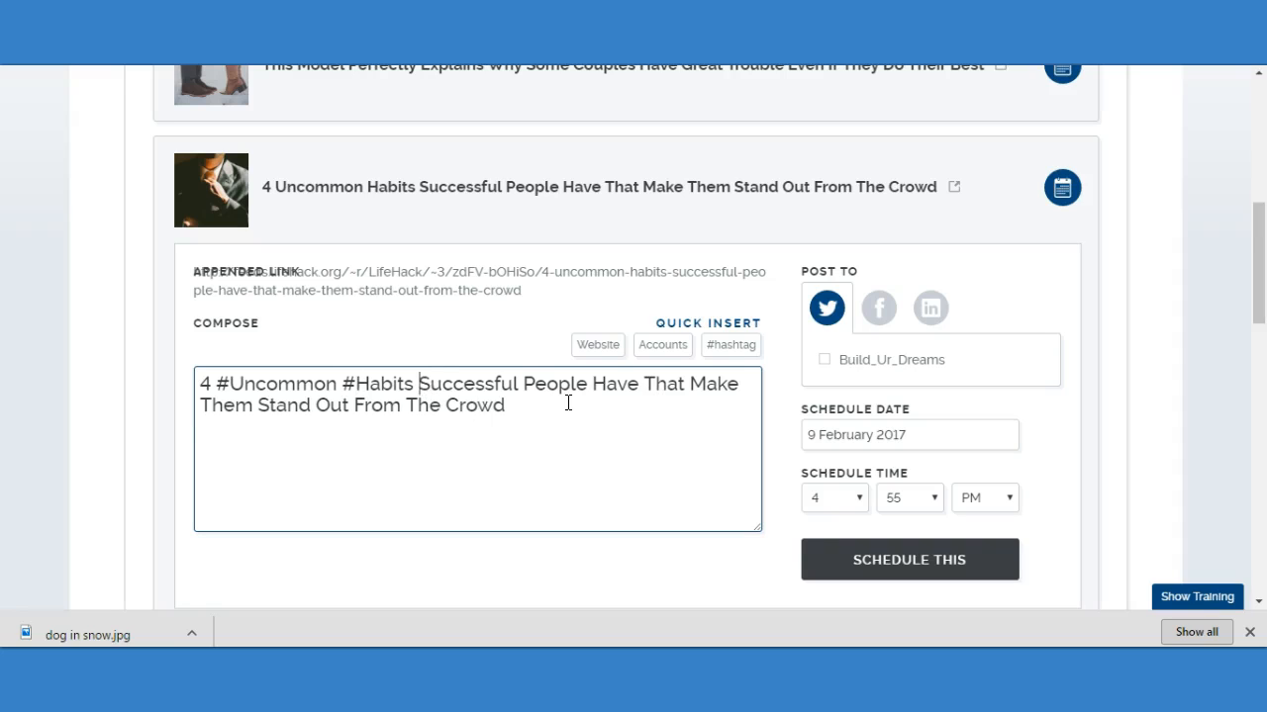
{"action": "type", "text": "#"}
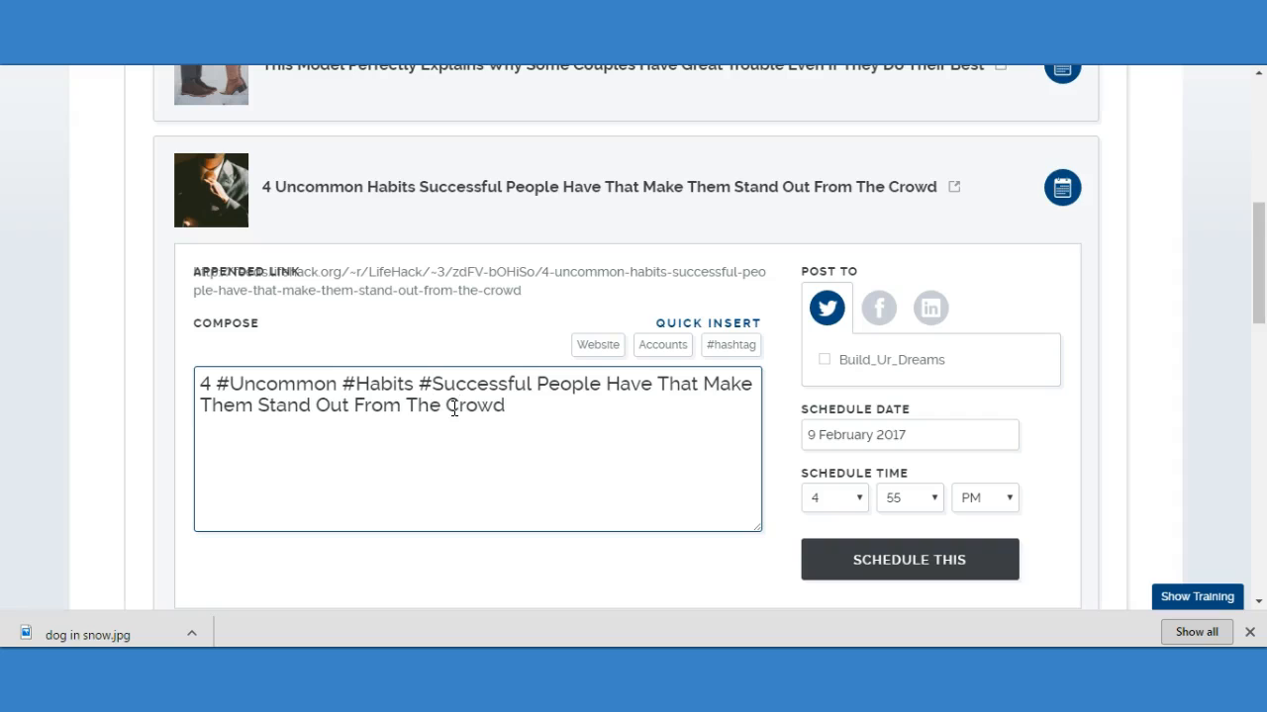
{"action": "type", "text": "#"}
{"action": "left_click", "coordinate": [557, 408]}
Search the hashtag suggestions for "success" and add #startup and #business to the end of the post.
{"action": "left_click", "coordinate": [730, 345]}
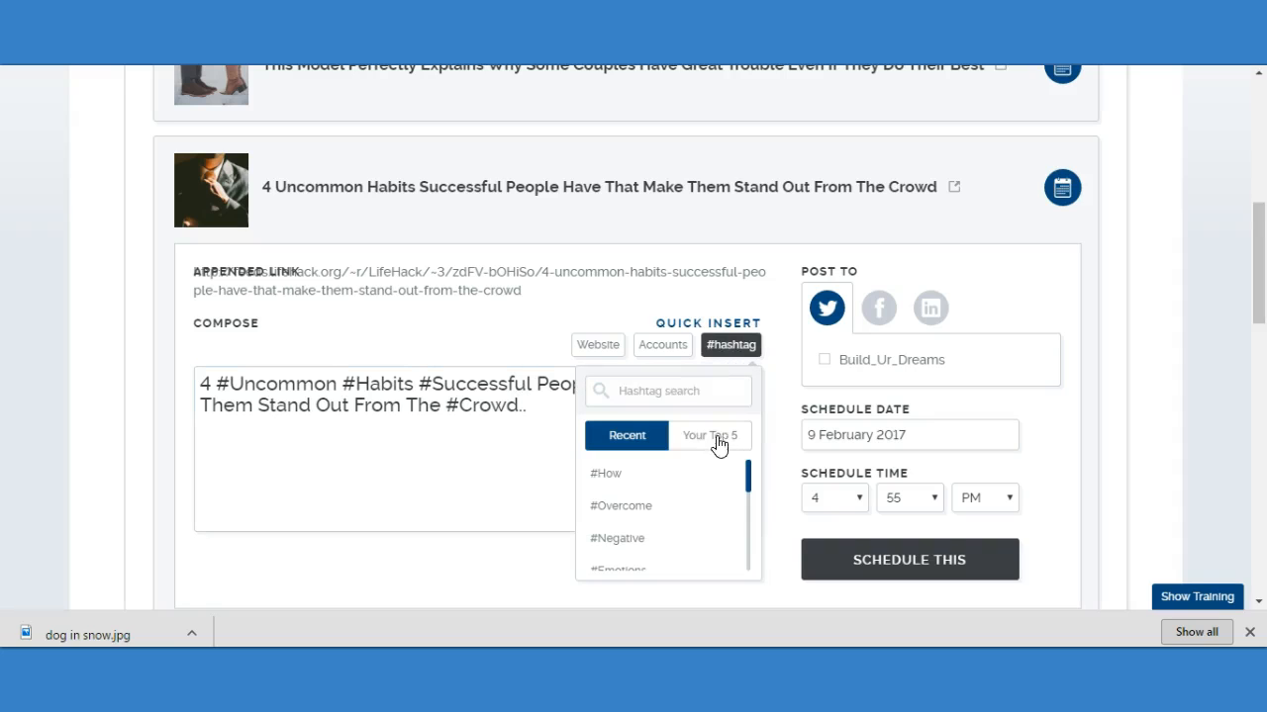
{"action": "left_click", "coordinate": [663, 395]}
{"action": "type", "text": "success"}
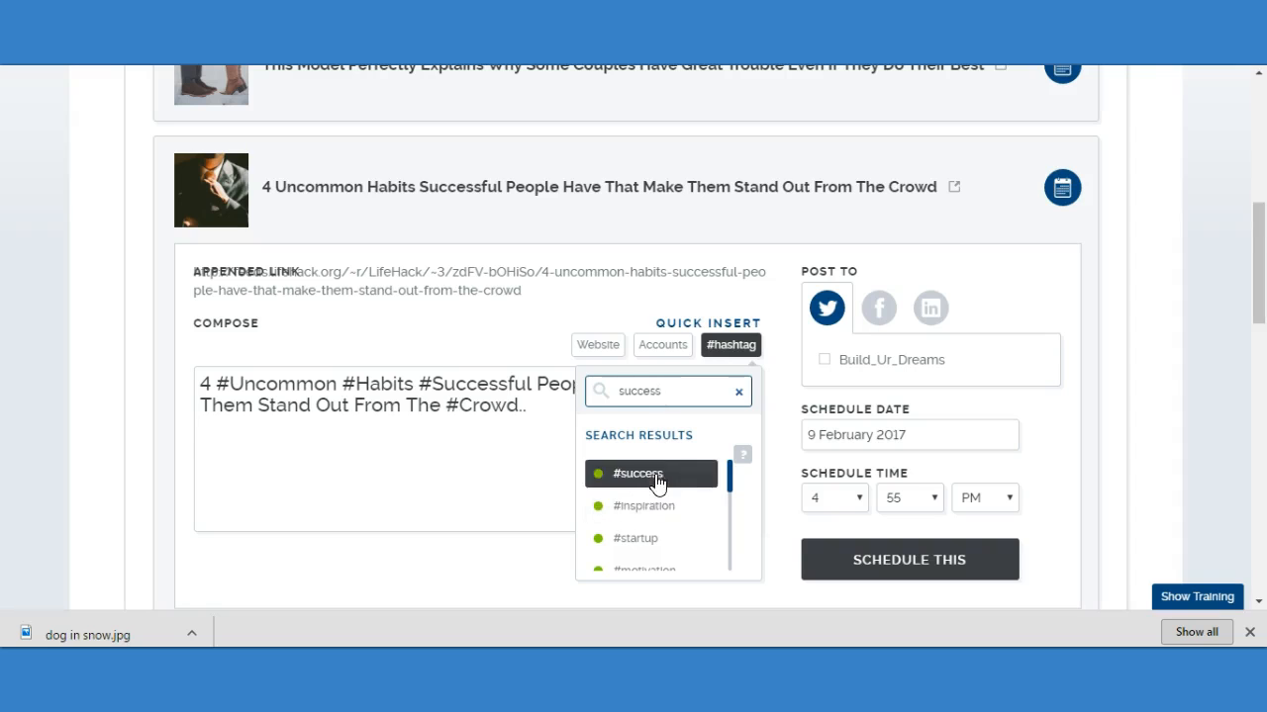
{"action": "left_click", "coordinate": [661, 539]}
{"action": "left_click", "coordinate": [727, 348]}
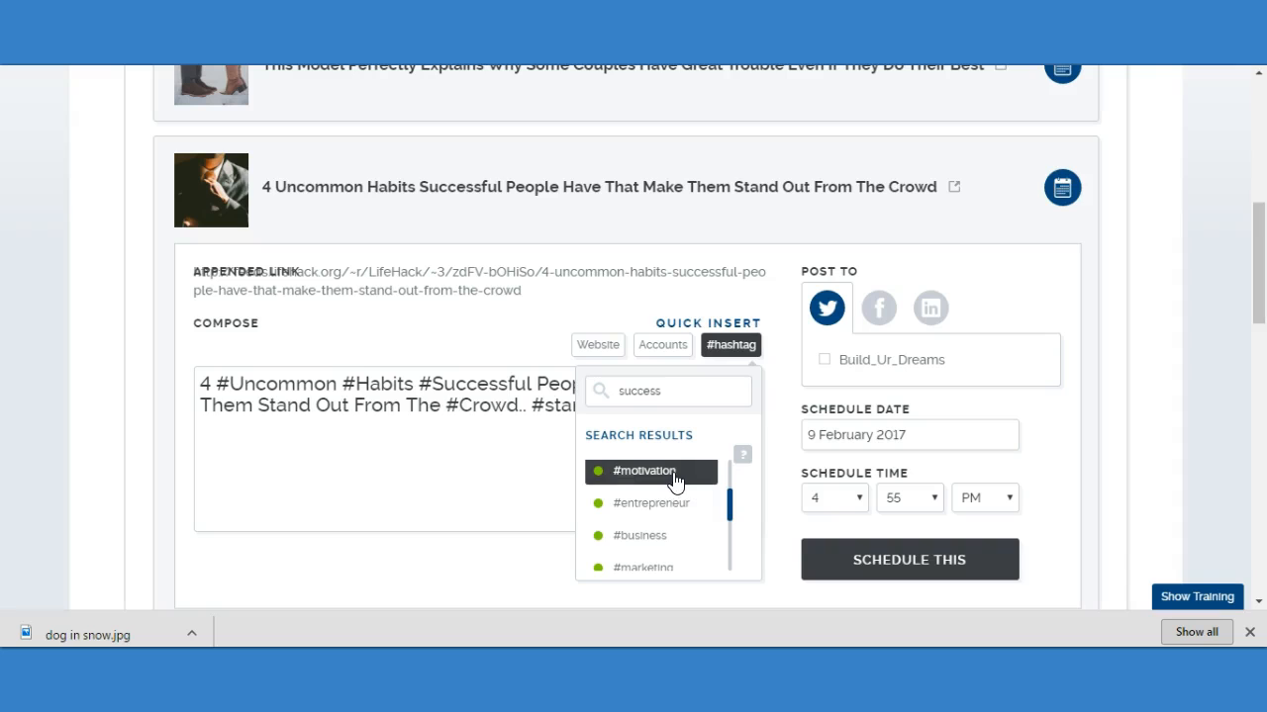
{"action": "left_click", "coordinate": [661, 540]}
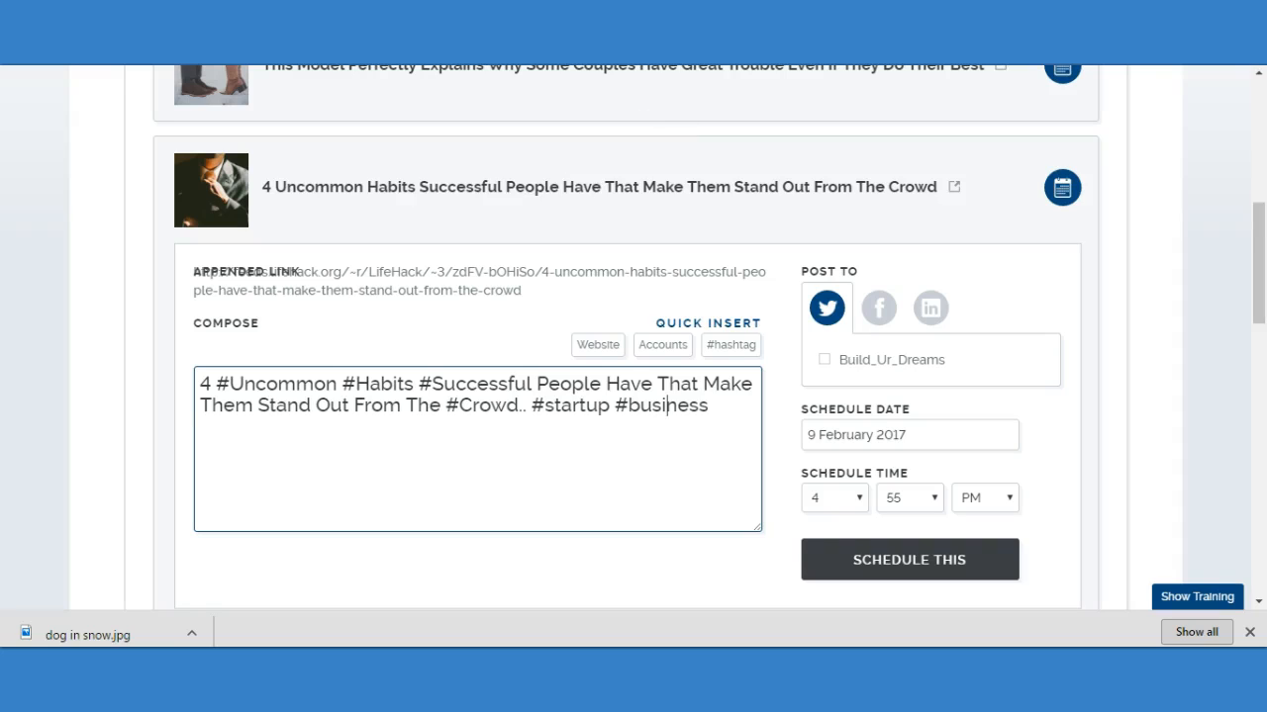
Switch to Twitter in a new browser tab, open the account's own profile, and view its Tweets & replies and Media.
{"action": "key", "text": "ctrl+t"}
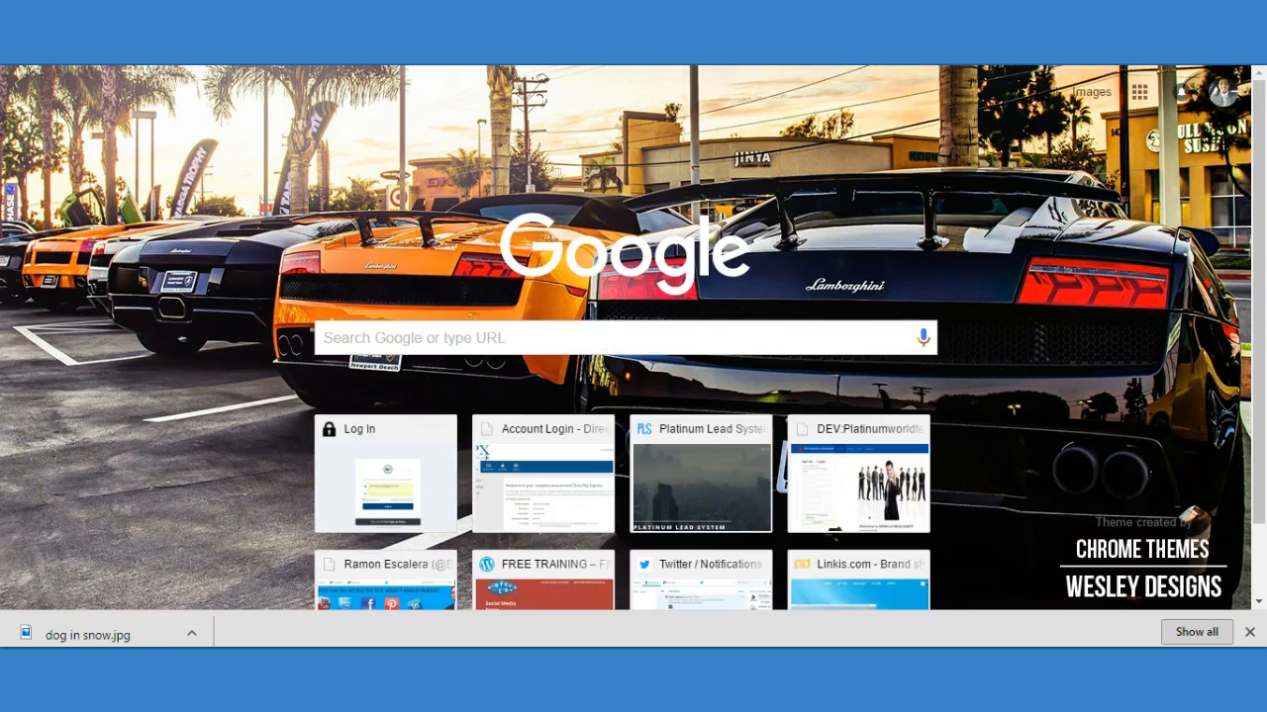
{"action": "type", "text": "twi"}
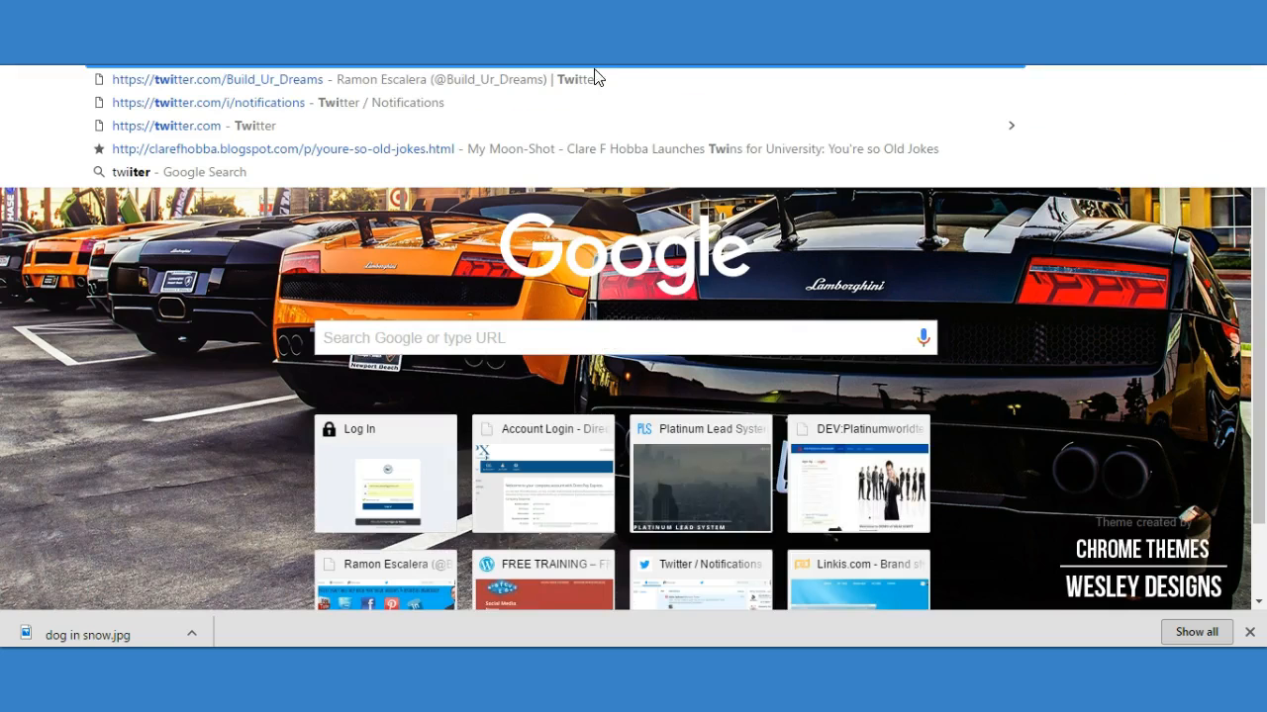
{"action": "left_click", "coordinate": [595, 78]}
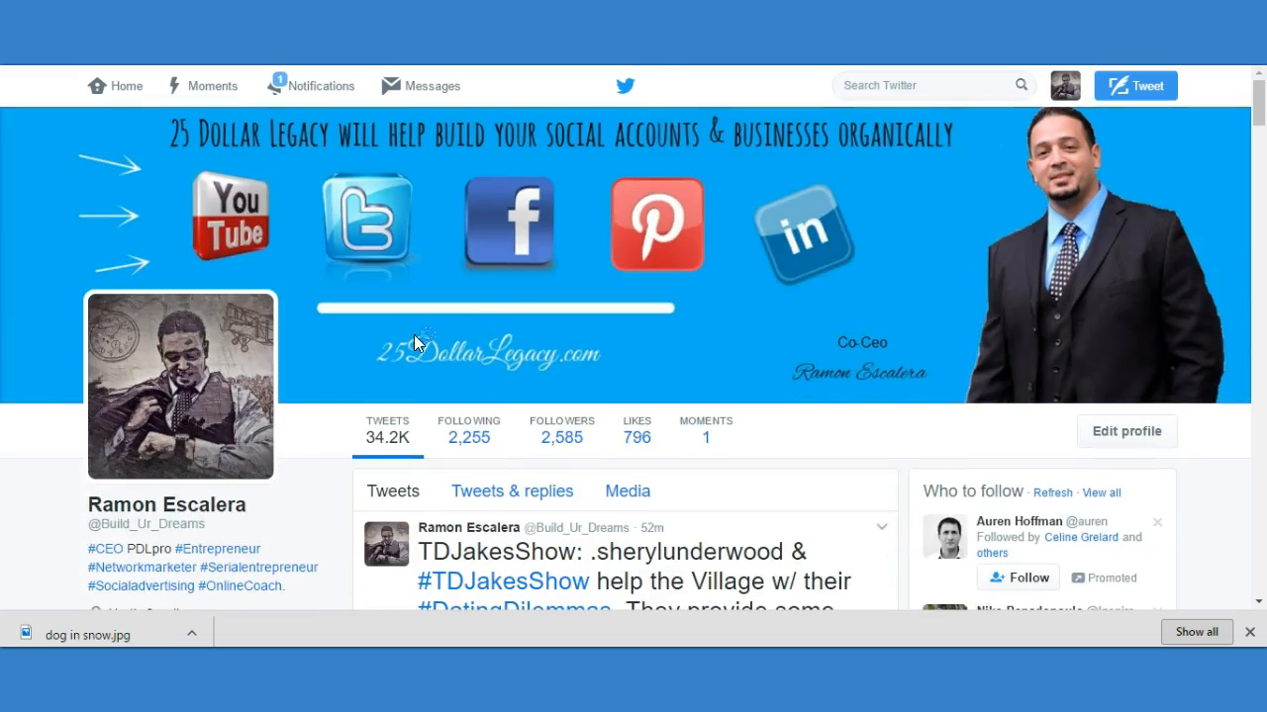
{"action": "scroll", "coordinate": [485, 337], "scroll_direction": "down", "scroll_amount": 2}
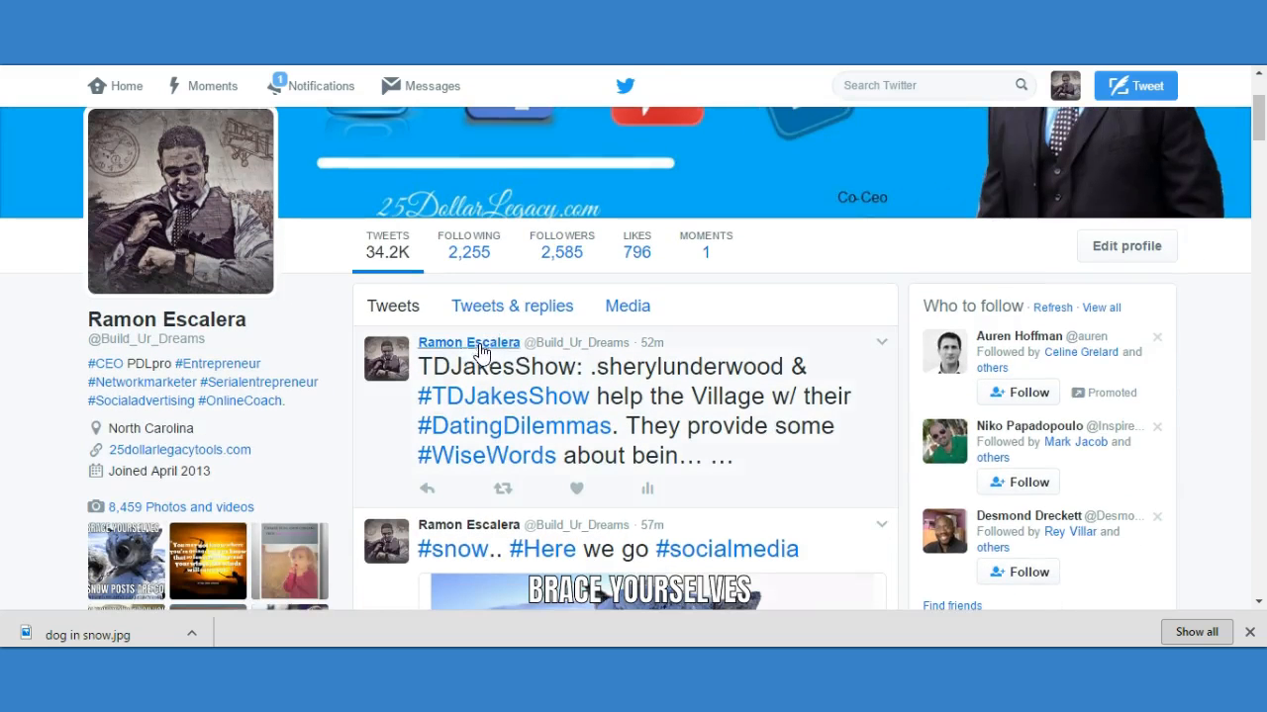
{"action": "scroll", "coordinate": [480, 356], "scroll_direction": "up", "scroll_amount": 2}
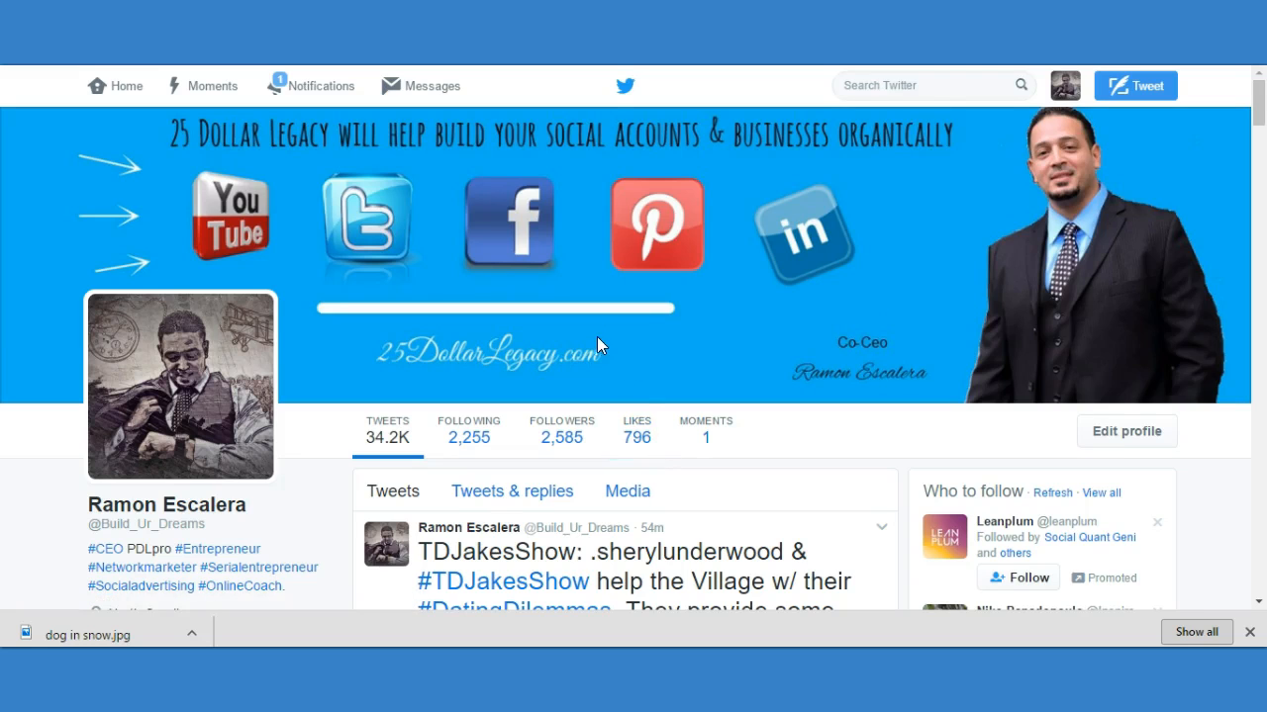
{"action": "scroll", "coordinate": [602, 325], "scroll_direction": "down", "scroll_amount": 2}
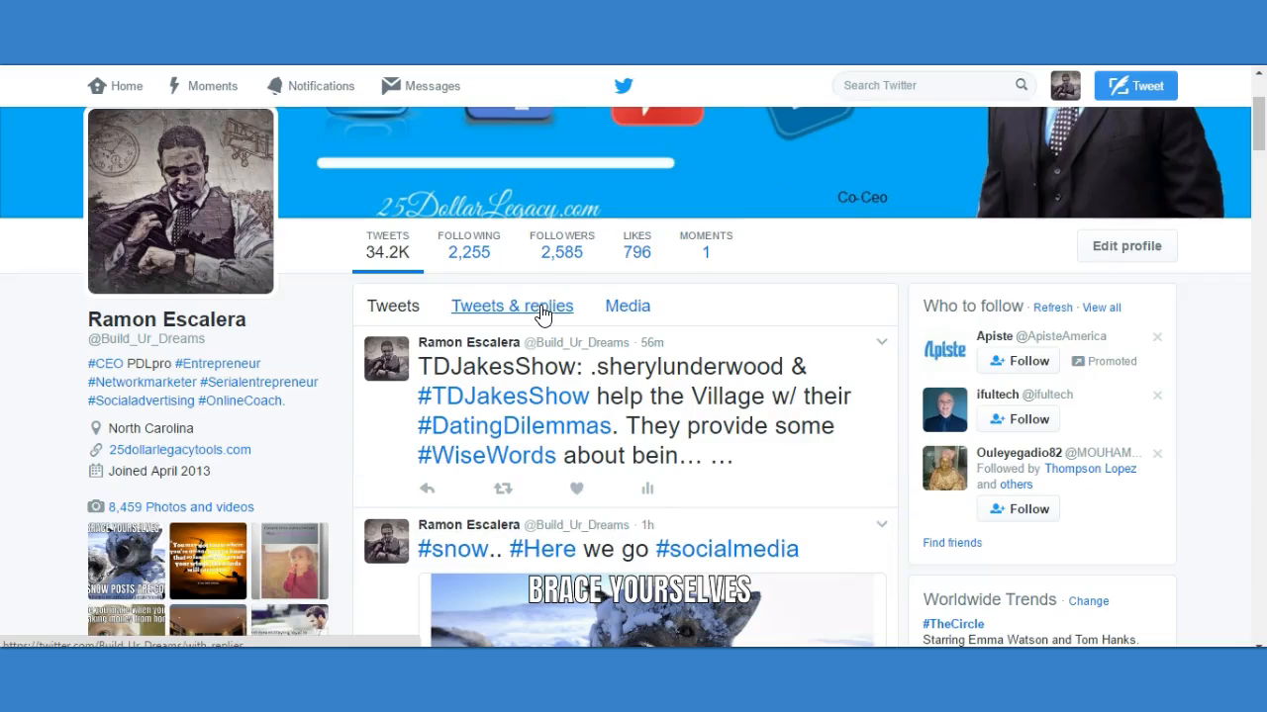
{"action": "left_click", "coordinate": [539, 311]}
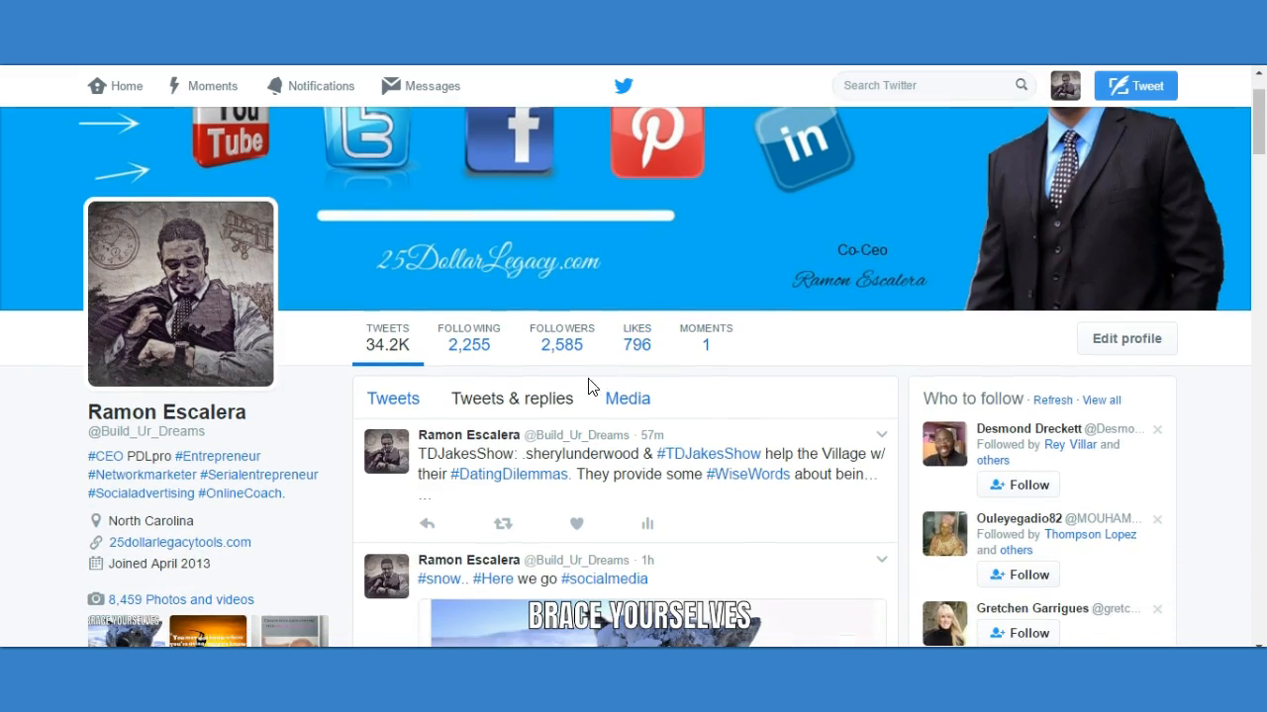
{"action": "left_click", "coordinate": [620, 401]}
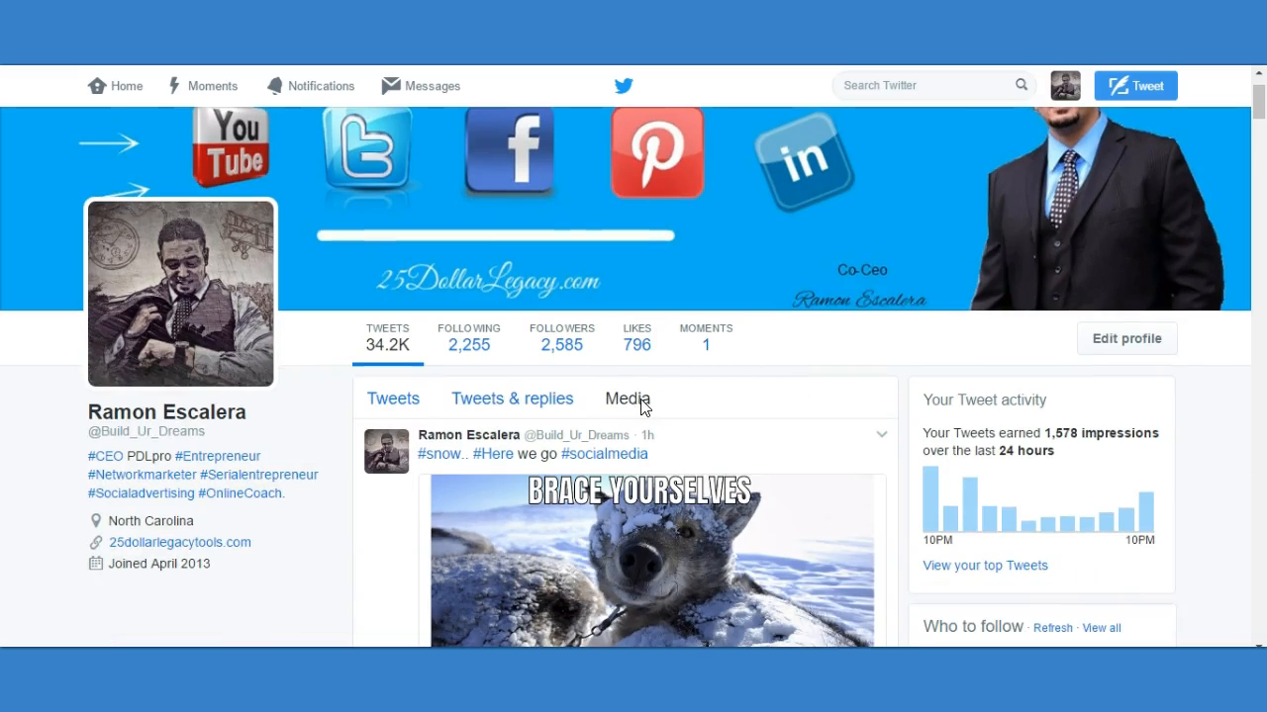
{"action": "scroll", "coordinate": [813, 396], "scroll_direction": "down", "scroll_amount": 1}
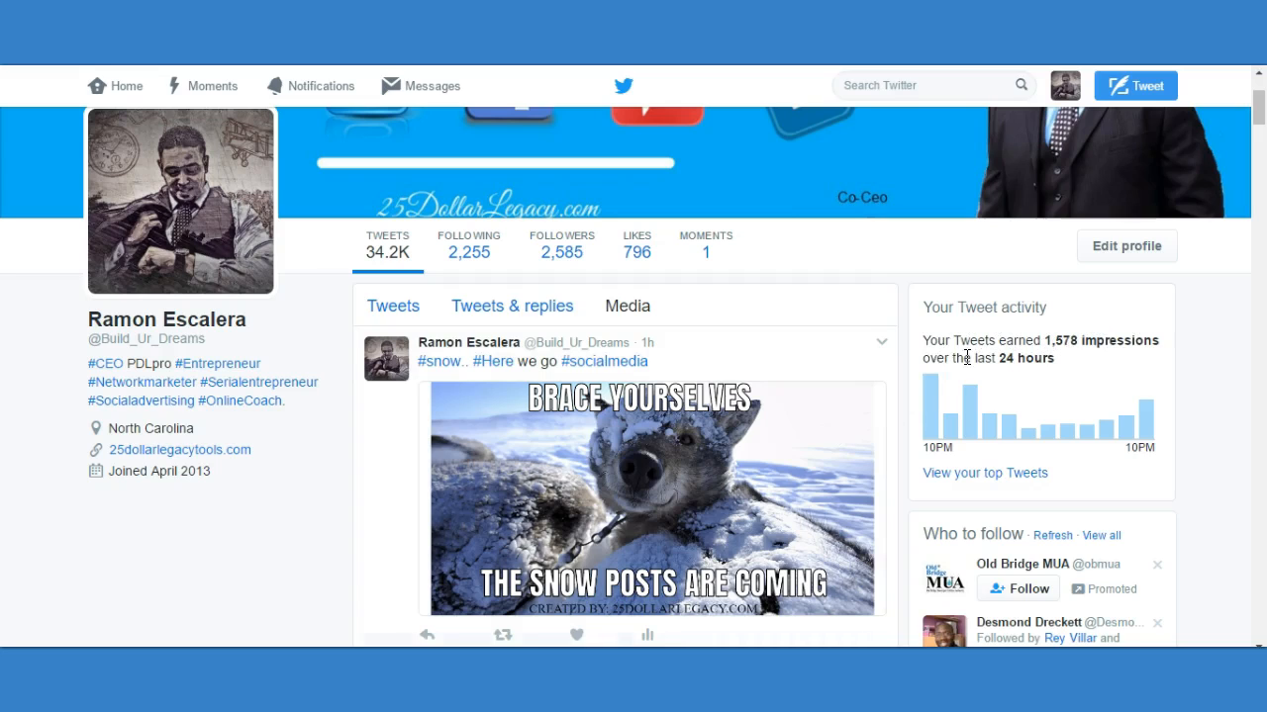
Examine the profile's Tweet activity for the last 24 hours, including the impressions of individual two-hour periods.
{"action": "left_click_drag", "start_coordinate": [1056, 364], "coordinate": [997, 358]}
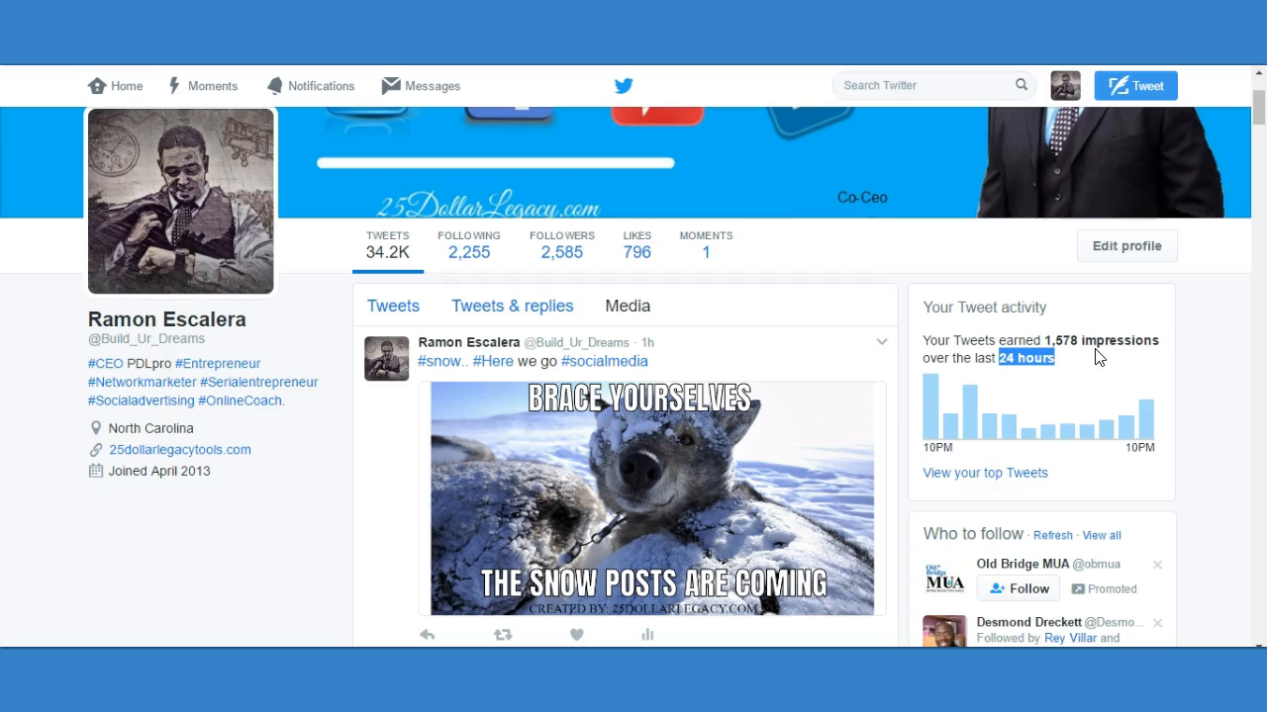
{"action": "mouse_move", "coordinate": [936, 409]}
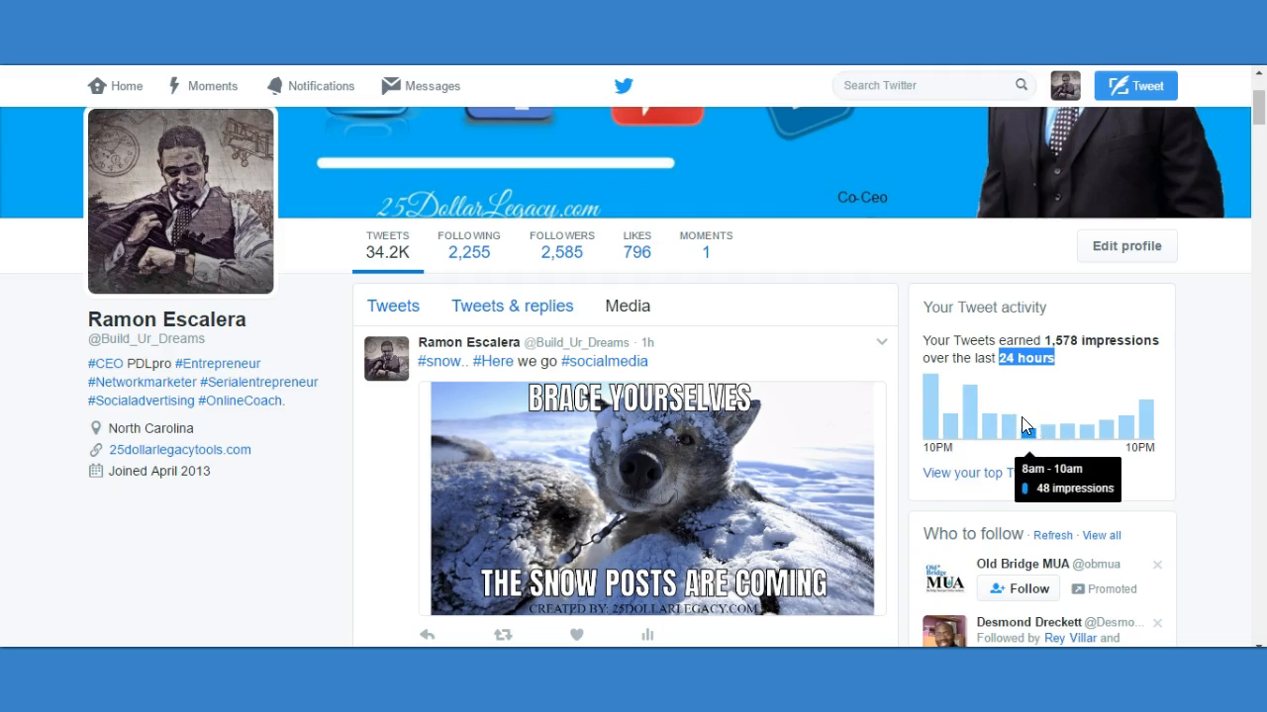
{"action": "mouse_move", "coordinate": [1086, 426]}
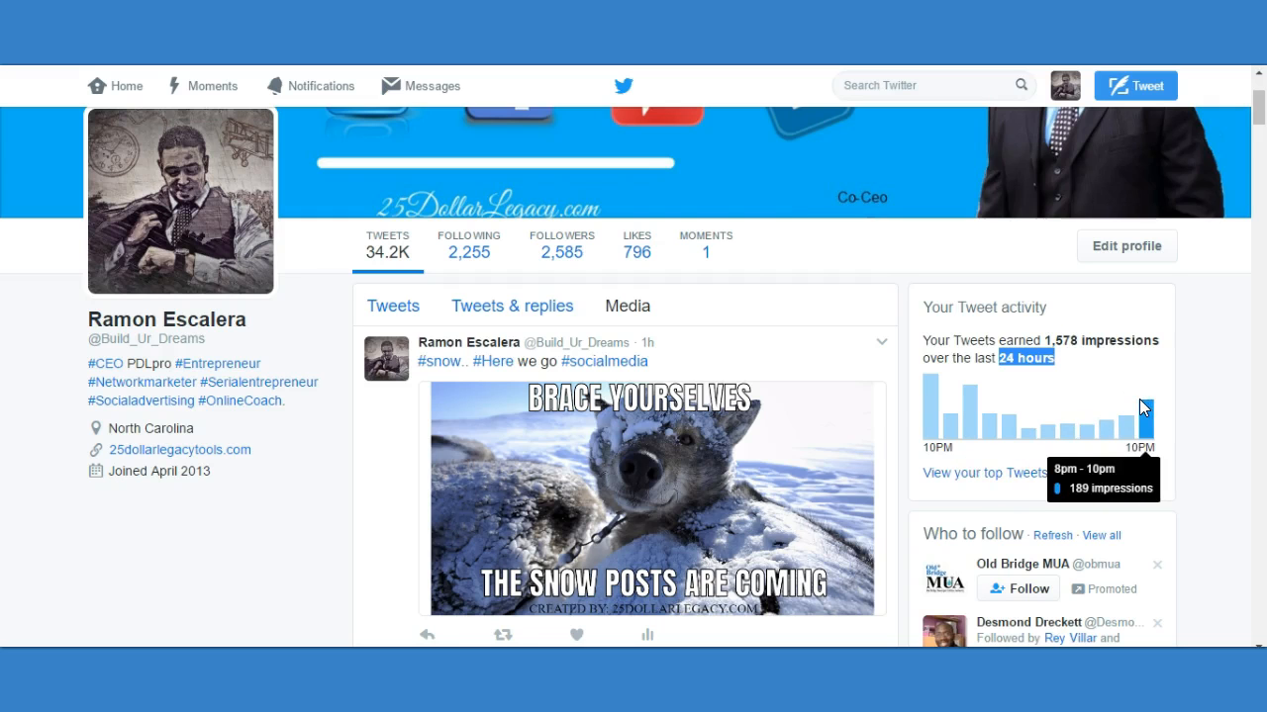
Browse the branded image posts in the Twitter profile's media timeline.
{"action": "scroll", "coordinate": [556, 341], "scroll_direction": "up", "scroll_amount": 2}
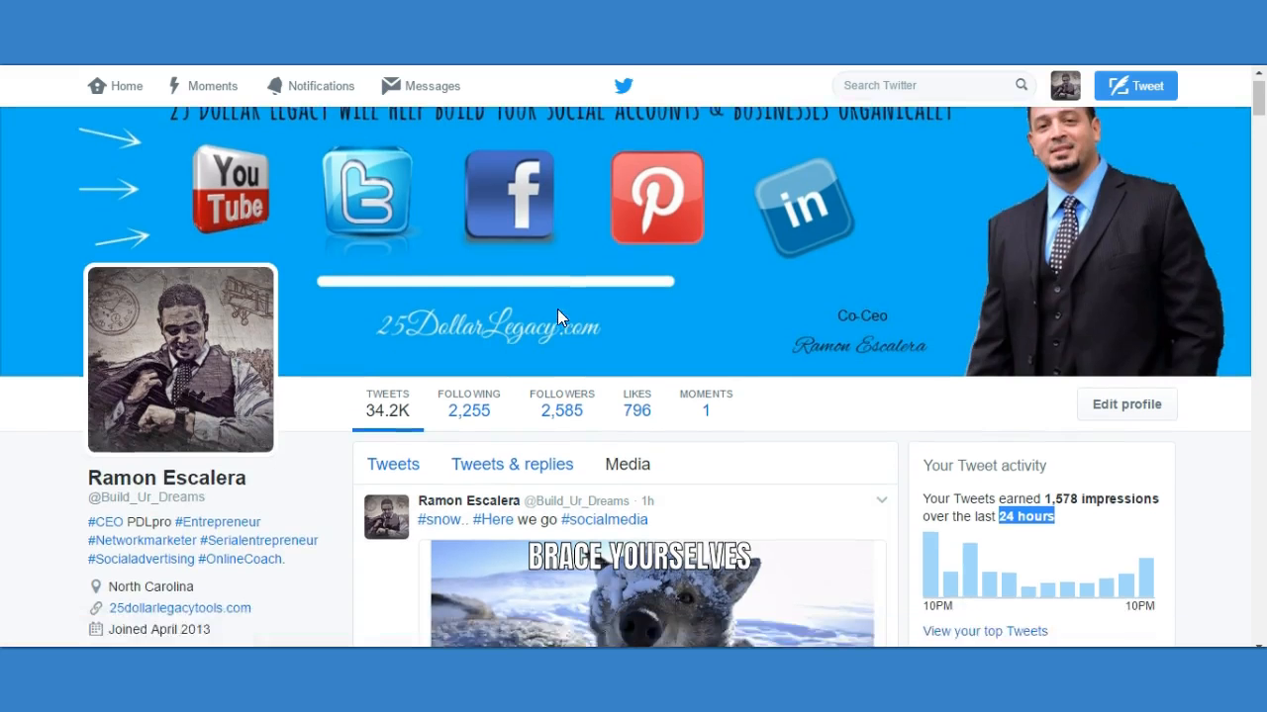
{"action": "scroll", "coordinate": [557, 310], "scroll_direction": "down", "scroll_amount": 10}
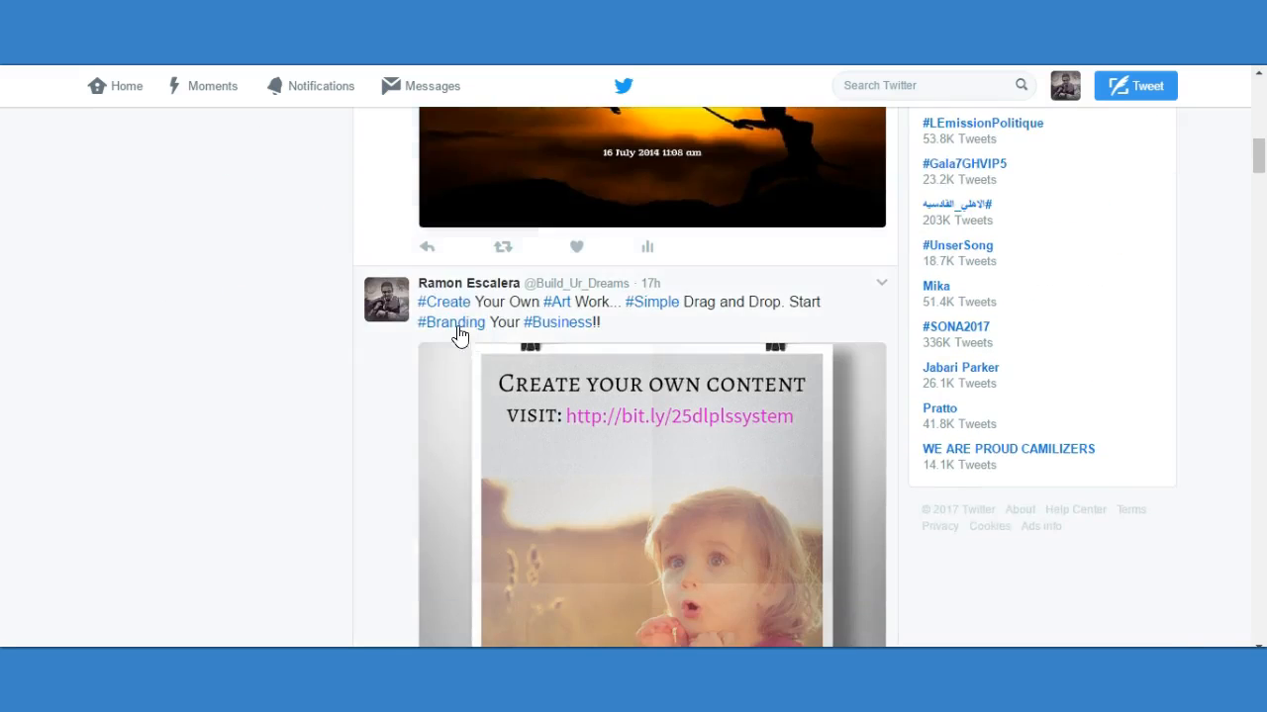
{"action": "scroll", "coordinate": [458, 337], "scroll_direction": "down", "scroll_amount": 3}
{"action": "scroll", "coordinate": [418, 291], "scroll_direction": "up", "scroll_amount": 3}
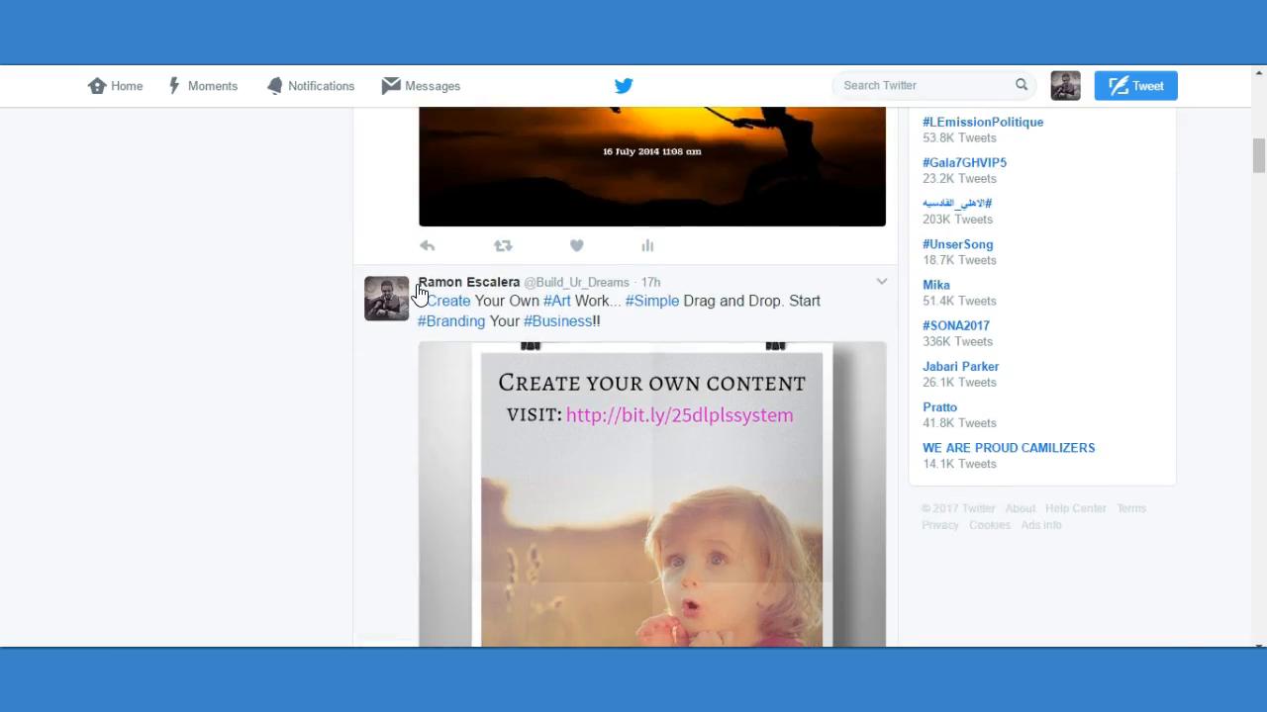
{"action": "scroll", "coordinate": [415, 294], "scroll_direction": "down", "scroll_amount": 1}
{"action": "scroll", "coordinate": [702, 296], "scroll_direction": "down", "scroll_amount": 1}
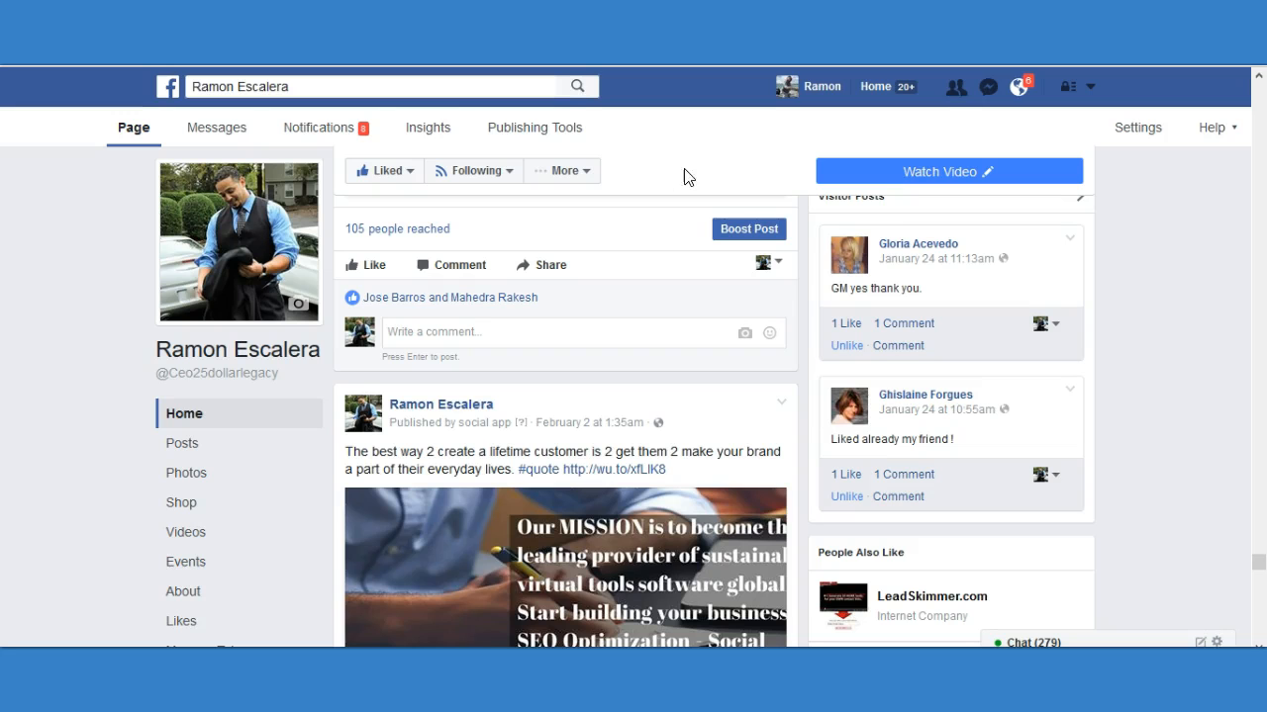
Switch to the Facebook page and compare how many people its shared articles and branded image posts reached.
{"action": "scroll", "coordinate": [682, 158], "scroll_direction": "up", "scroll_amount": 1}
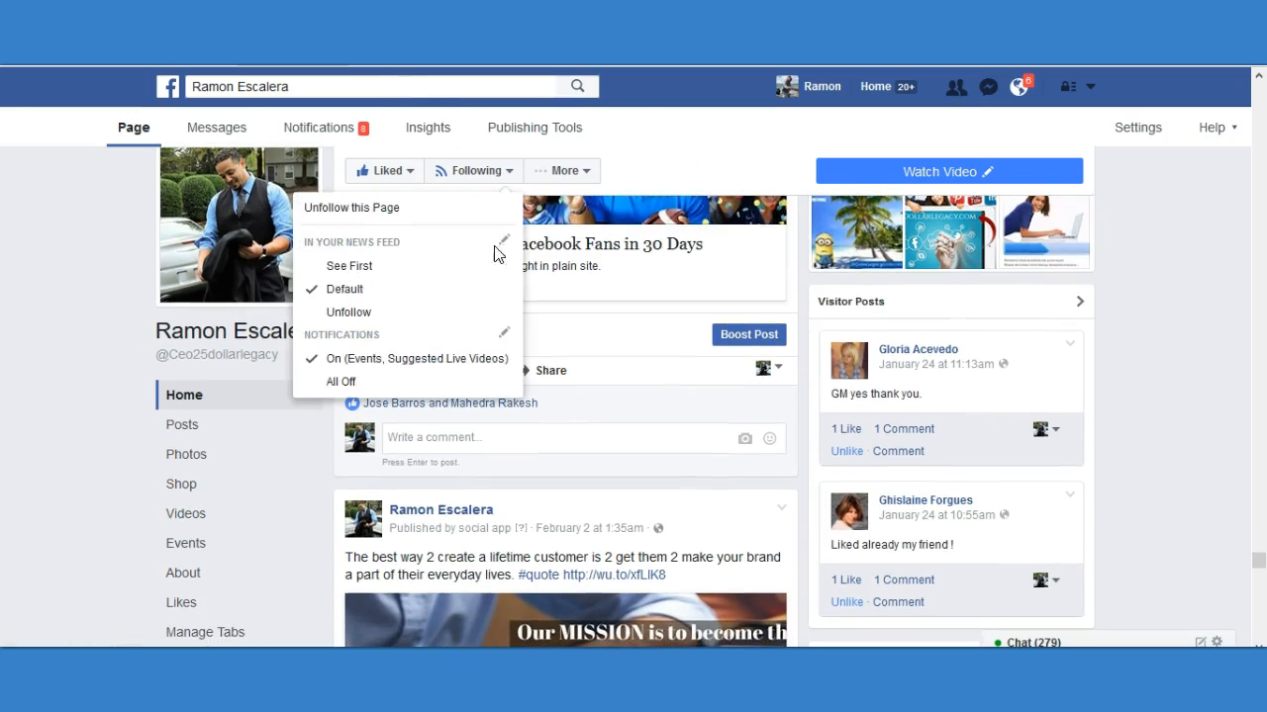
{"action": "scroll", "coordinate": [49, 240], "scroll_direction": "up", "scroll_amount": 15}
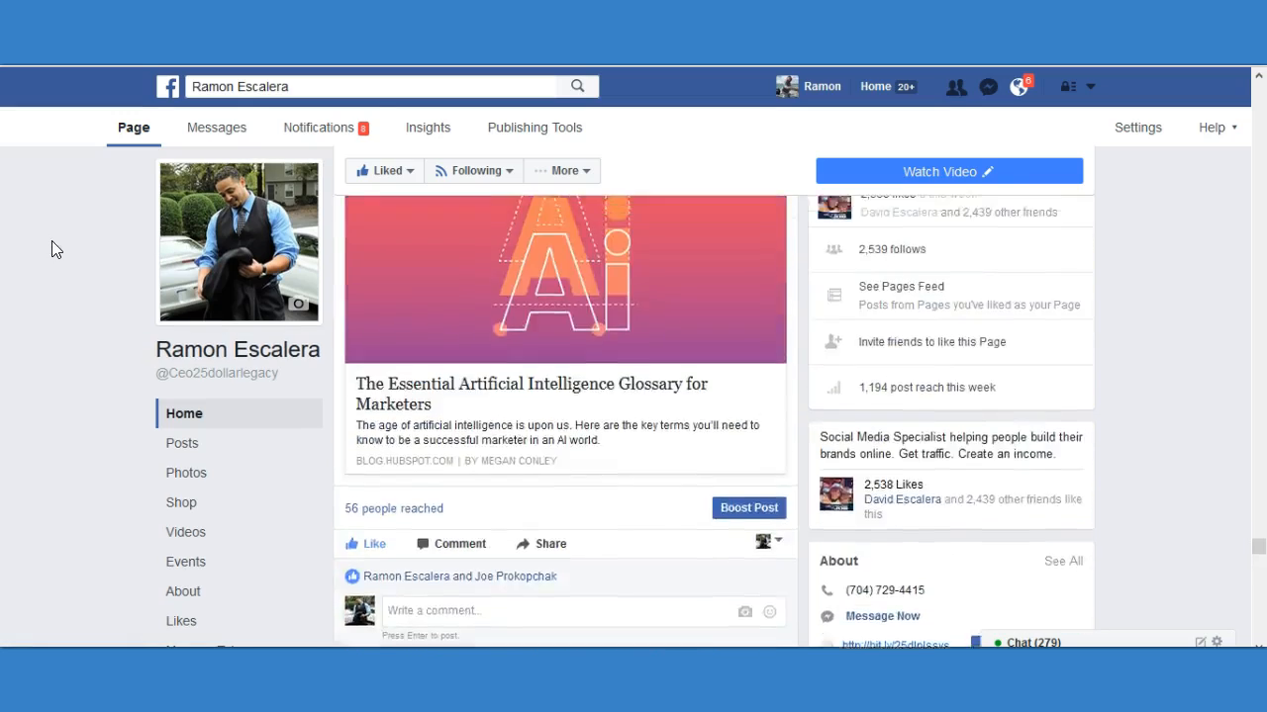
{"action": "scroll", "coordinate": [52, 248], "scroll_direction": "down", "scroll_amount": 3}
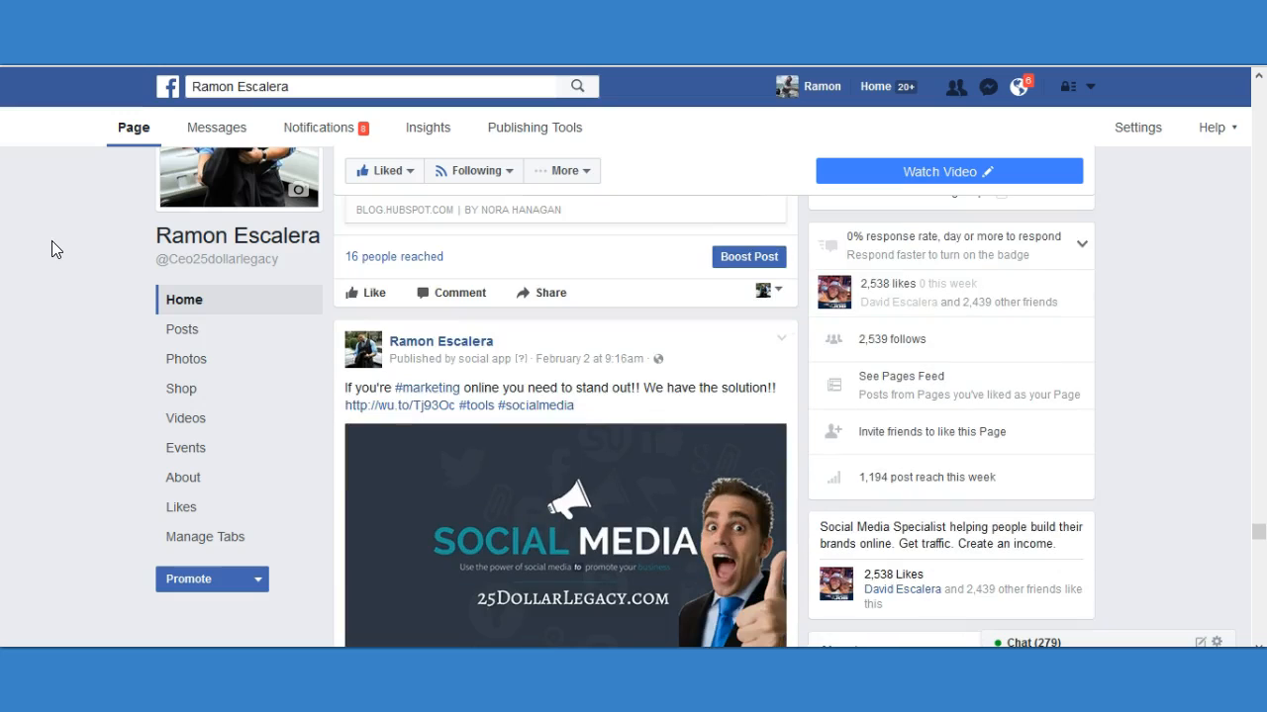
{"action": "scroll", "coordinate": [26, 221], "scroll_direction": "down", "scroll_amount": 3}
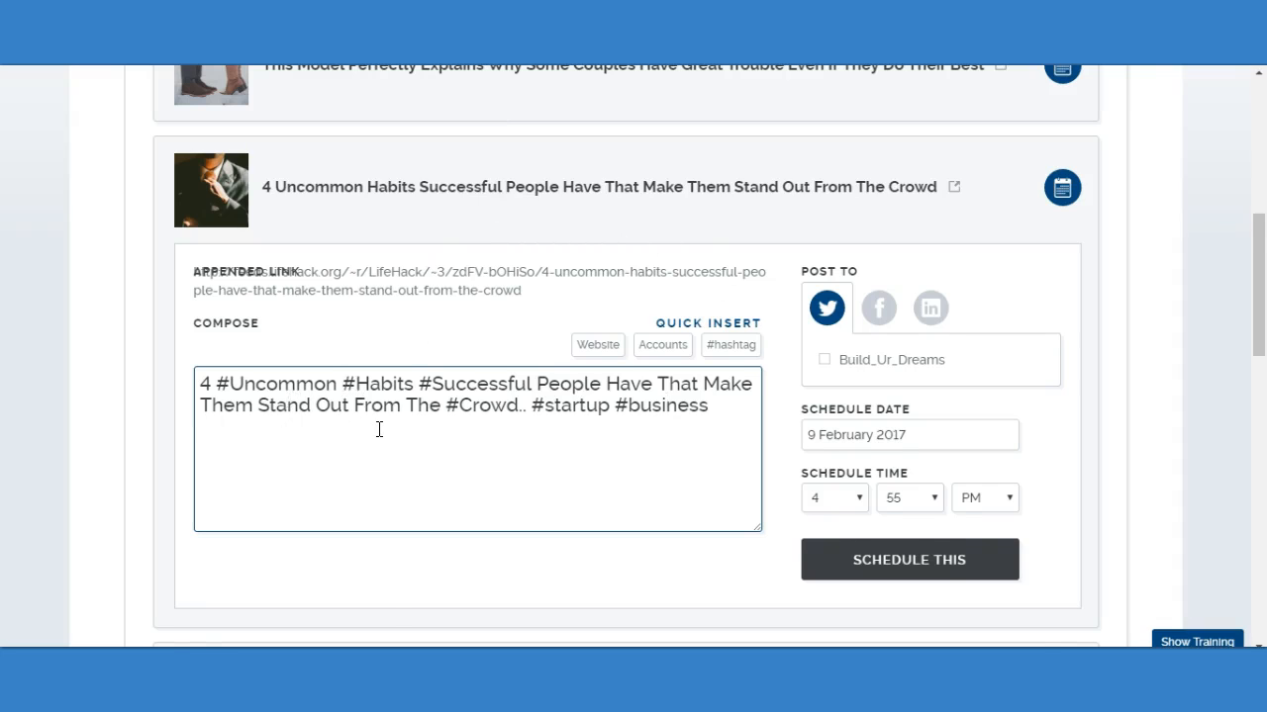
Return to the Life Hack article's scheduling form in Content Research and select the Twitter and LinkedIn accounts as post destinations.
{"action": "scroll", "coordinate": [379, 429], "scroll_direction": "down", "scroll_amount": 1}
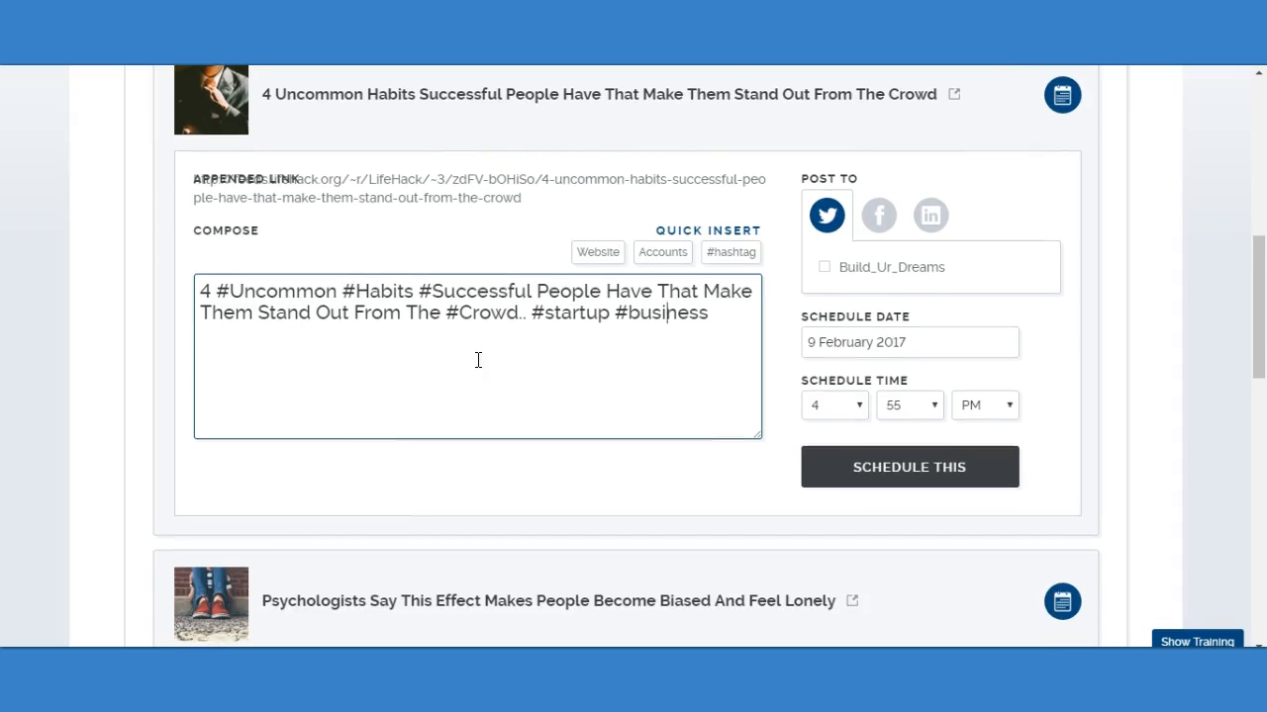
{"action": "left_click", "coordinate": [826, 269]}
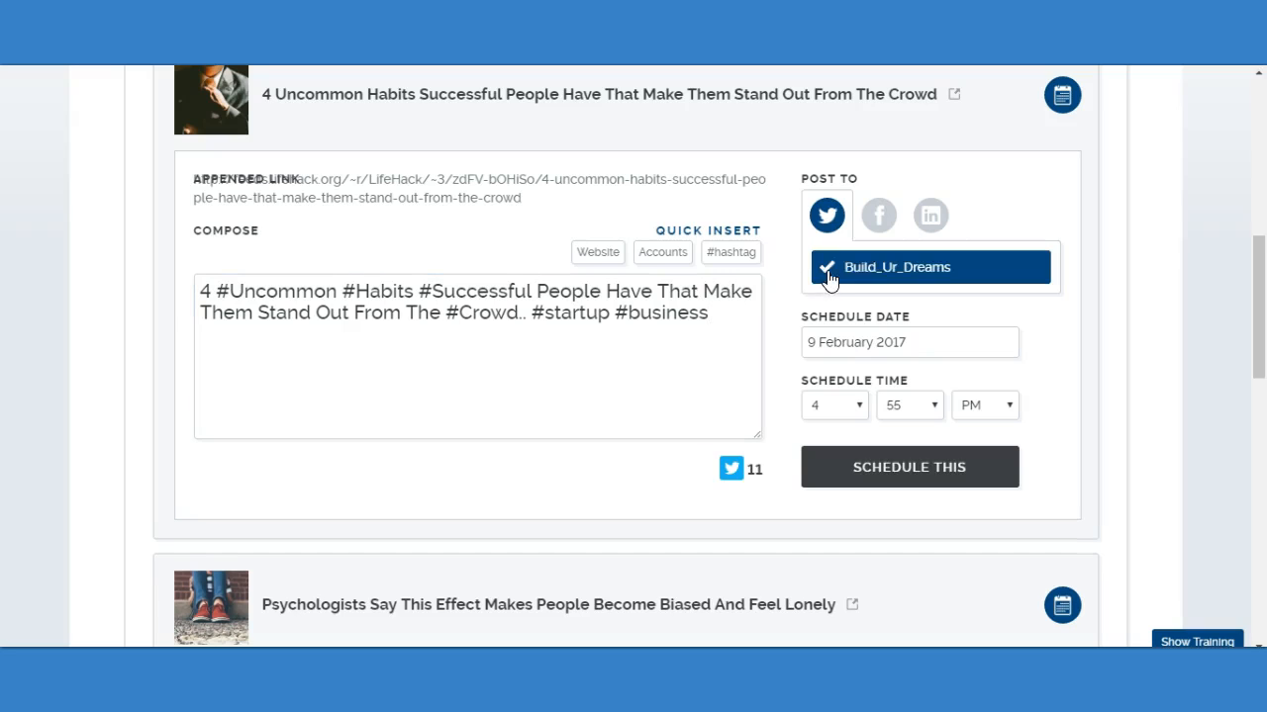
{"action": "left_click", "coordinate": [932, 218]}
{"action": "left_click", "coordinate": [822, 269]}
Add the last entry in the Facebook destination list and PAID DAILY LIFE as Facebook destinations for the article.
{"action": "left_click", "coordinate": [879, 220]}
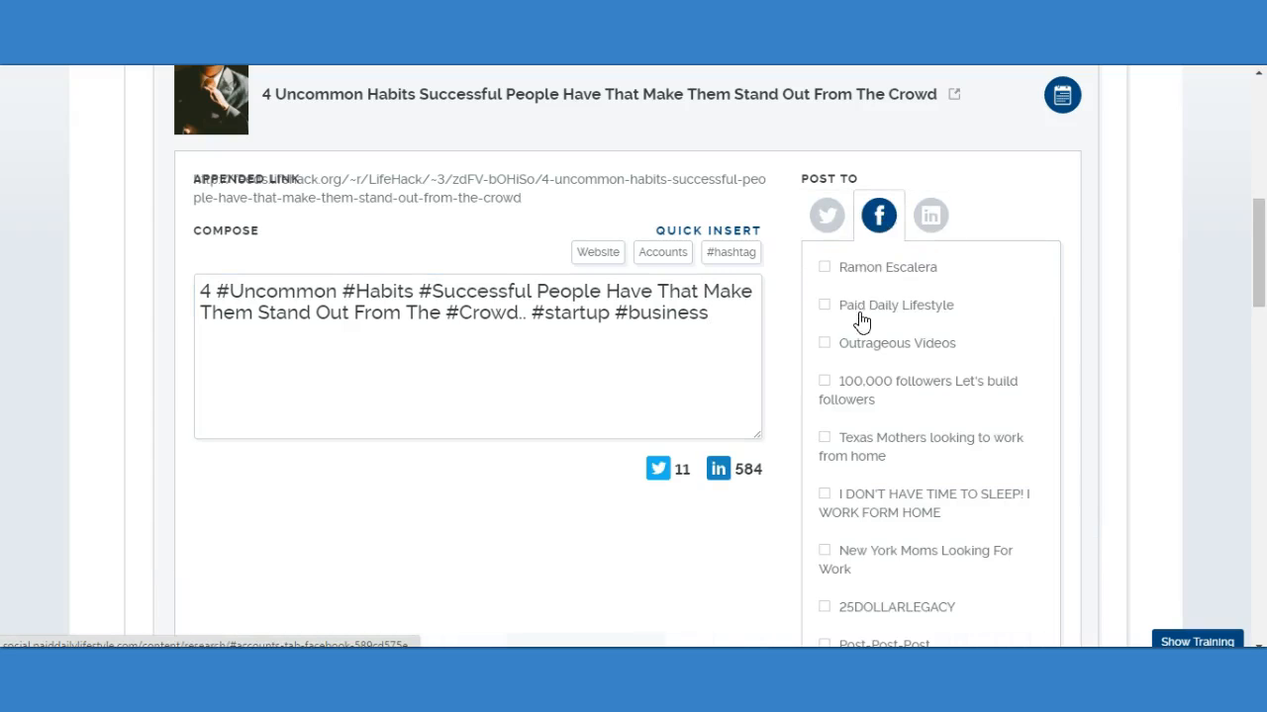
{"action": "scroll", "coordinate": [890, 416], "scroll_direction": "down", "scroll_amount": 5}
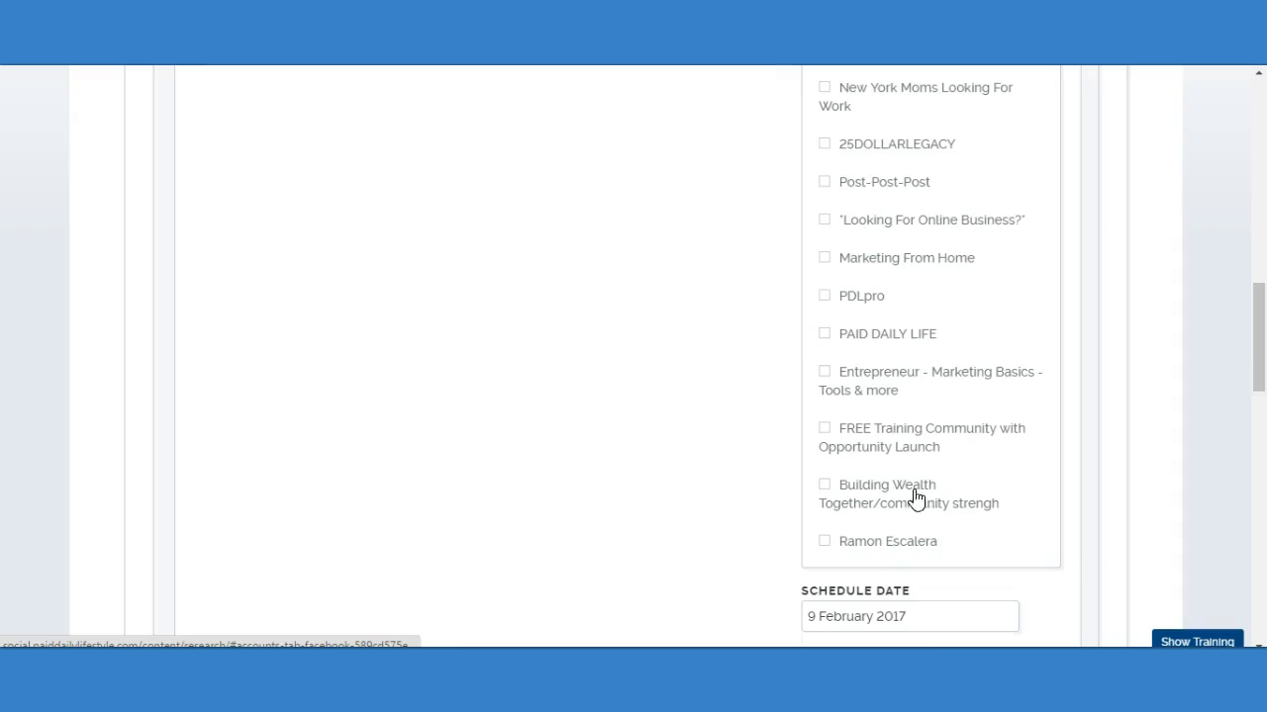
{"action": "left_click", "coordinate": [880, 553]}
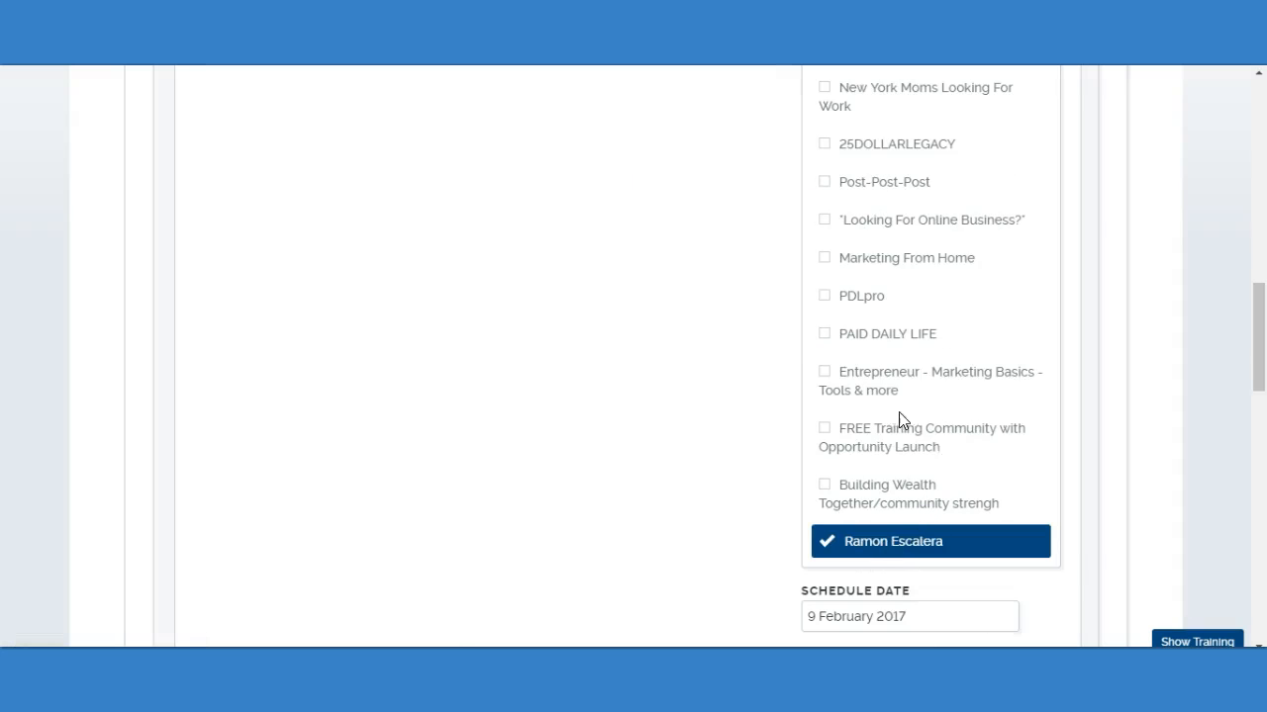
{"action": "left_click", "coordinate": [898, 339]}
{"action": "scroll", "coordinate": [890, 465], "scroll_direction": "up", "scroll_amount": 4}
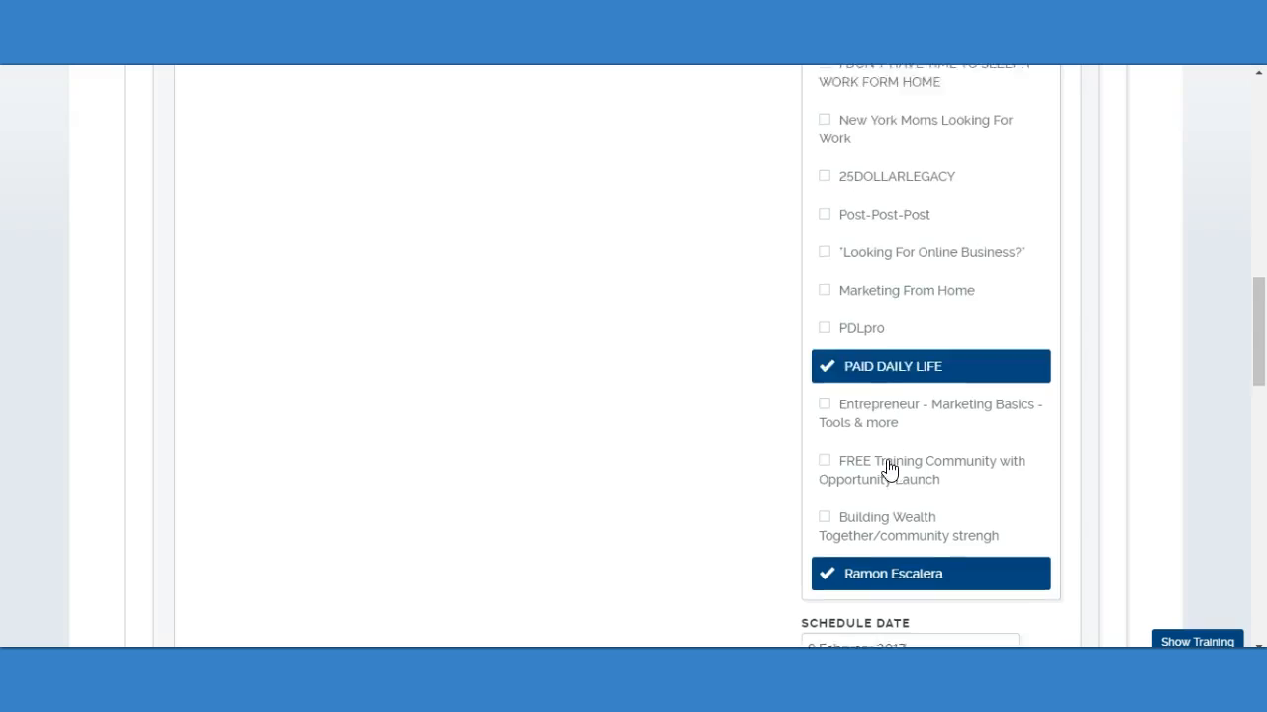
{"action": "scroll", "coordinate": [895, 308], "scroll_direction": "down", "scroll_amount": 2}
{"action": "scroll", "coordinate": [887, 328], "scroll_direction": "up", "scroll_amount": 4}
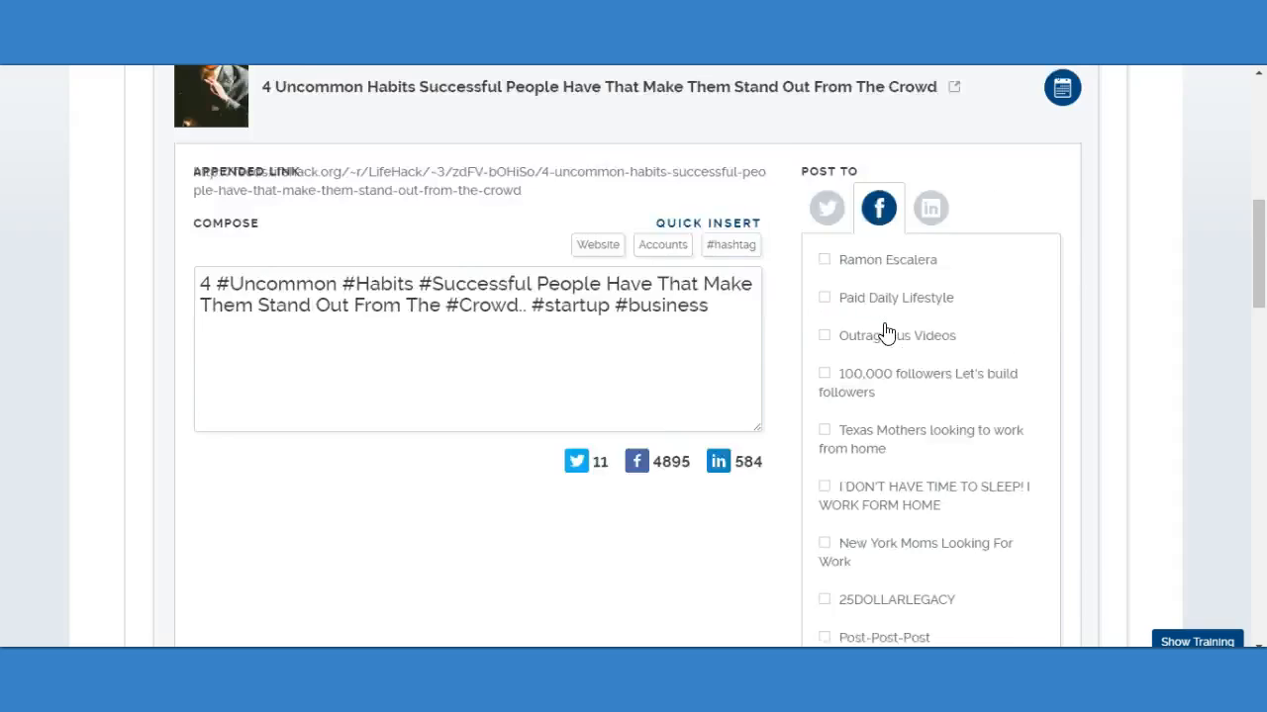
Review the destinations selected for the article on LinkedIn, Twitter and Facebook.
{"action": "scroll", "coordinate": [930, 396], "scroll_direction": "down", "scroll_amount": 2}
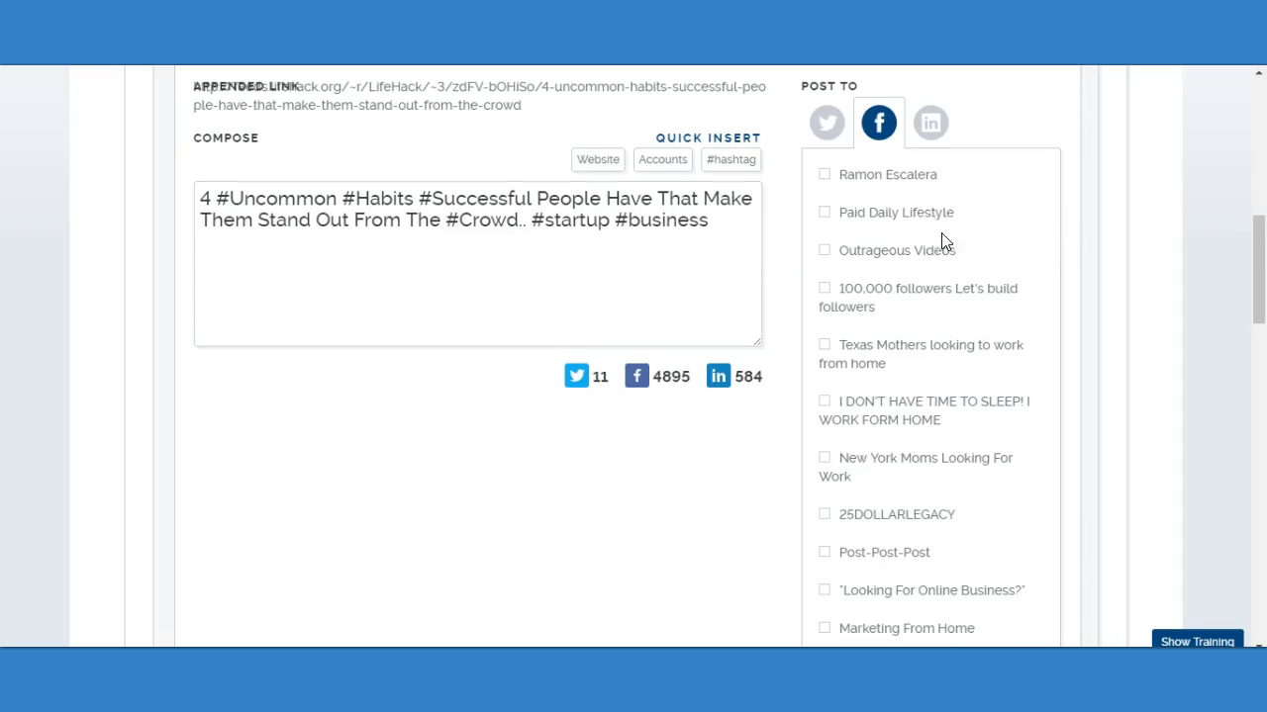
{"action": "left_click", "coordinate": [930, 124]}
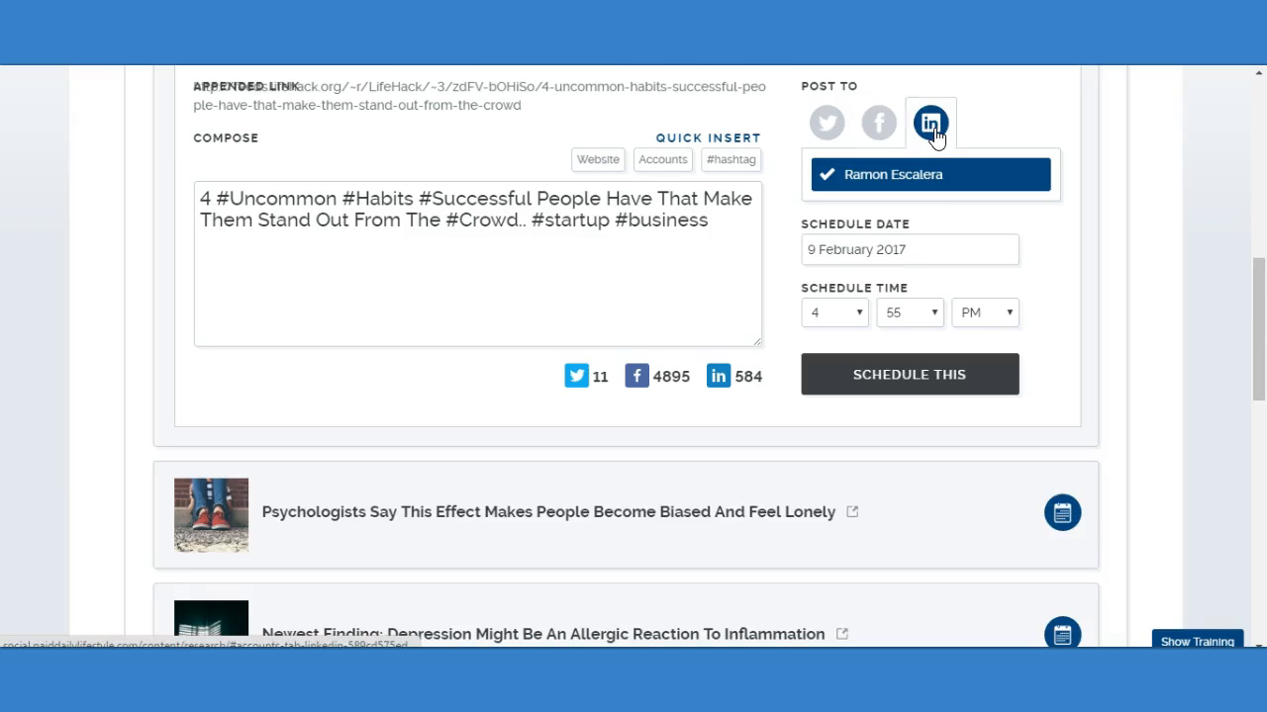
{"action": "left_click", "coordinate": [824, 125]}
{"action": "left_click", "coordinate": [884, 126]}
{"action": "scroll", "coordinate": [940, 292], "scroll_direction": "down", "scroll_amount": 6}
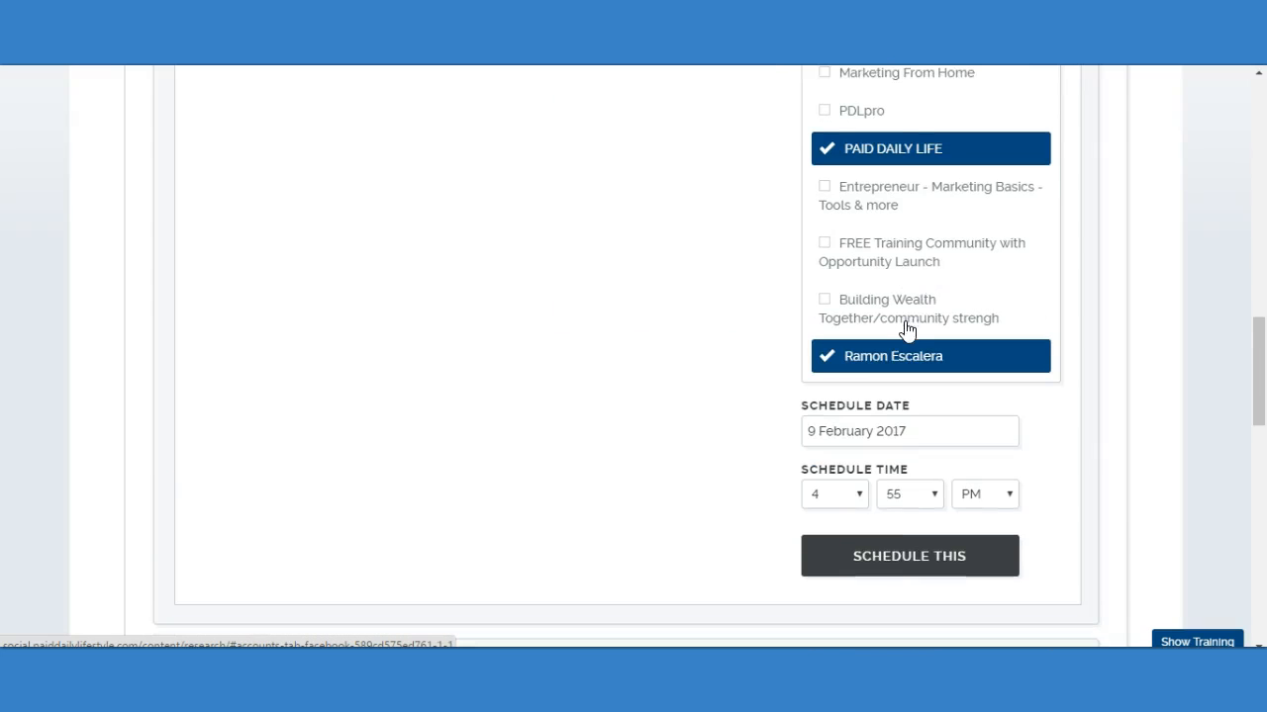
Set the article's schedule to 10 February 2017 at 7:05 AM, submit it, and check the entry in the Life Hack feed.
{"action": "scroll", "coordinate": [907, 331], "scroll_direction": "down", "scroll_amount": 1}
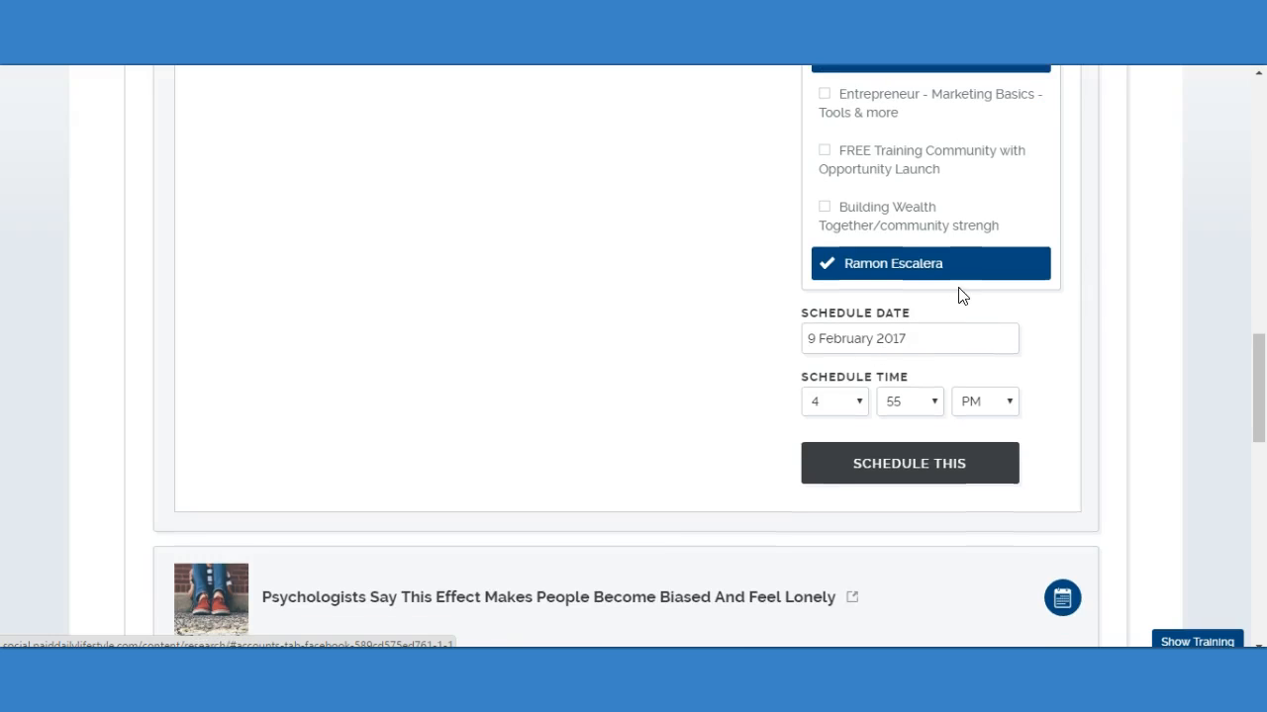
{"action": "scroll", "coordinate": [893, 317], "scroll_direction": "down", "scroll_amount": 1}
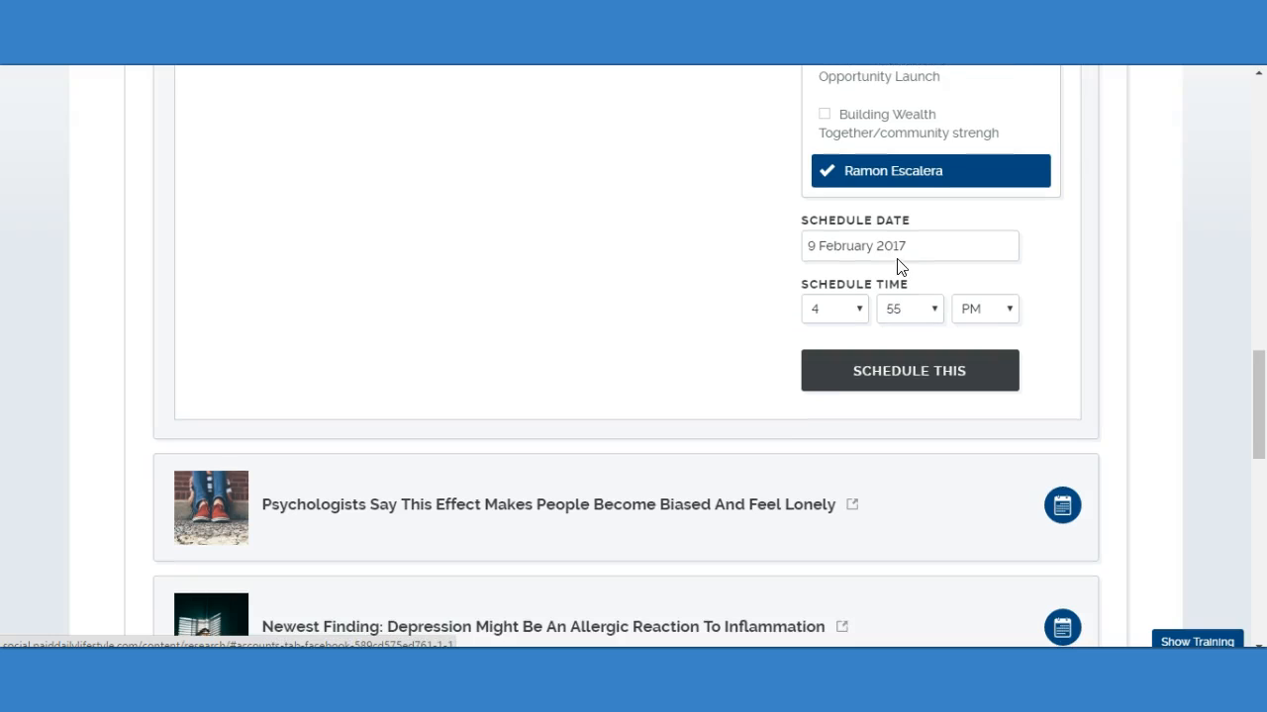
{"action": "left_click", "coordinate": [907, 251]}
{"action": "left_click", "coordinate": [1002, 391]}
{"action": "left_click", "coordinate": [859, 309]}
{"action": "left_click", "coordinate": [841, 436]}
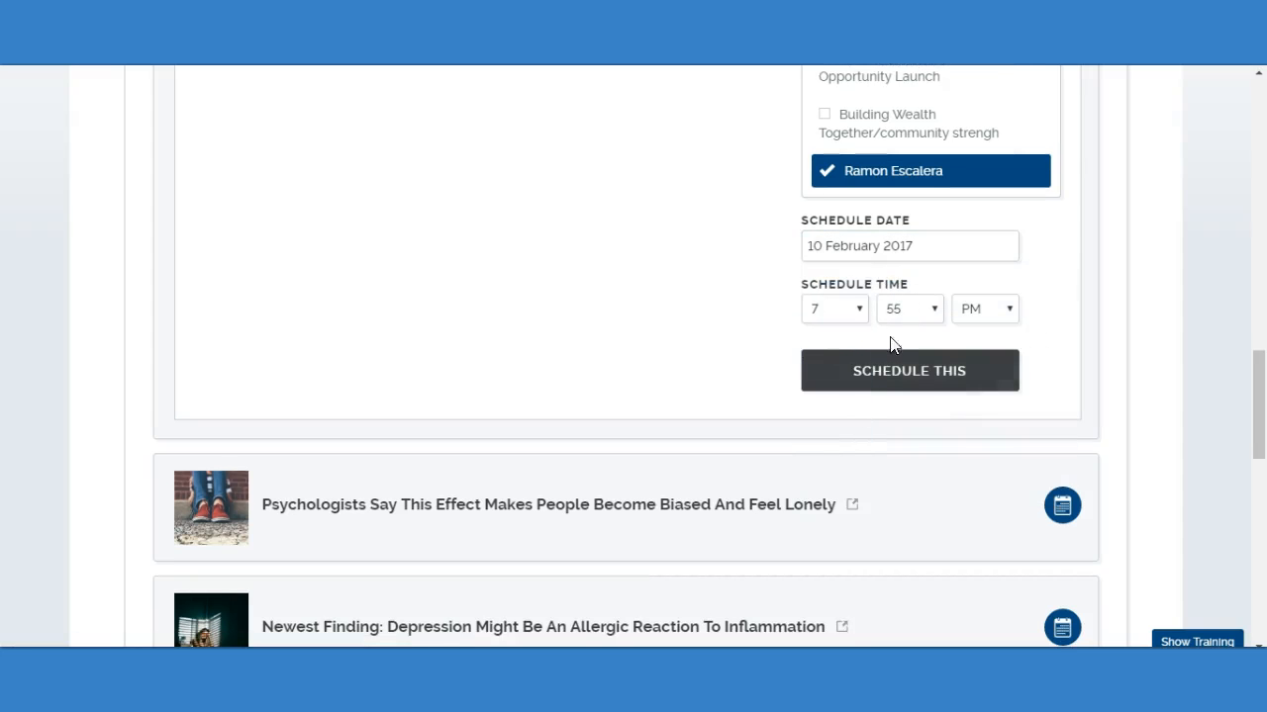
{"action": "left_click", "coordinate": [935, 308]}
{"action": "left_click", "coordinate": [910, 348]}
{"action": "left_click", "coordinate": [983, 309]}
{"action": "left_click", "coordinate": [972, 326]}
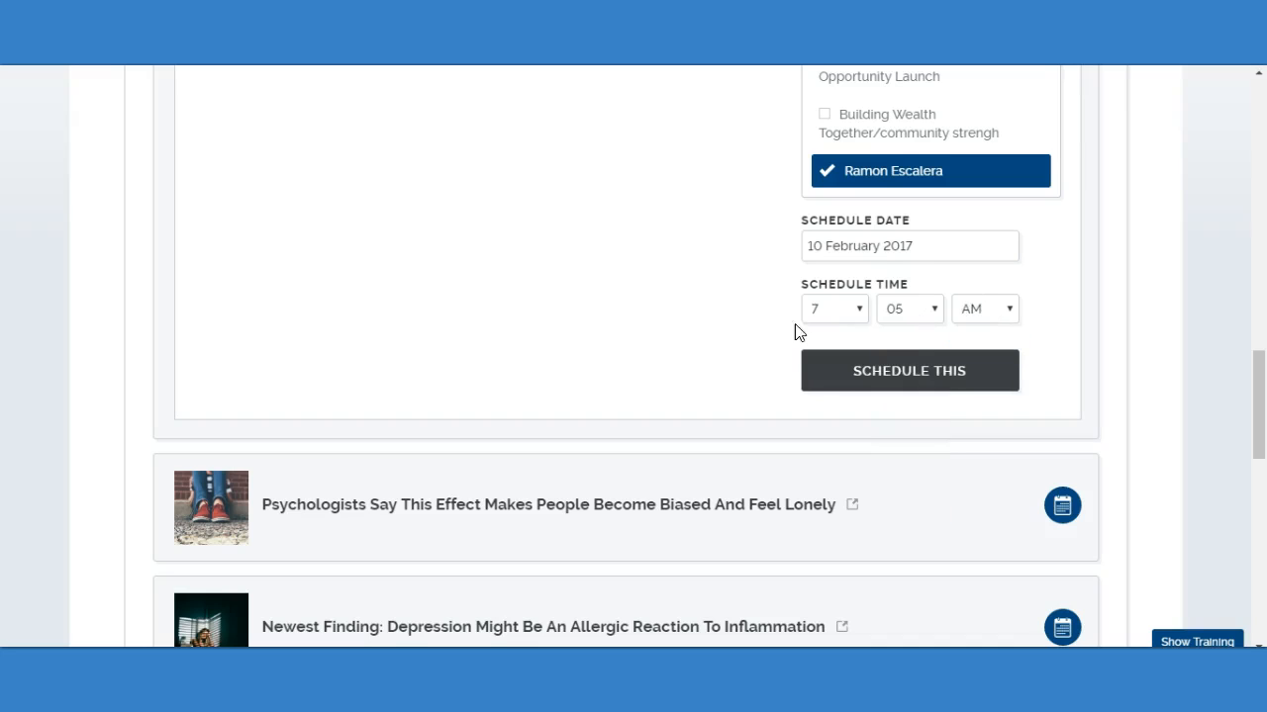
{"action": "left_click", "coordinate": [871, 370]}
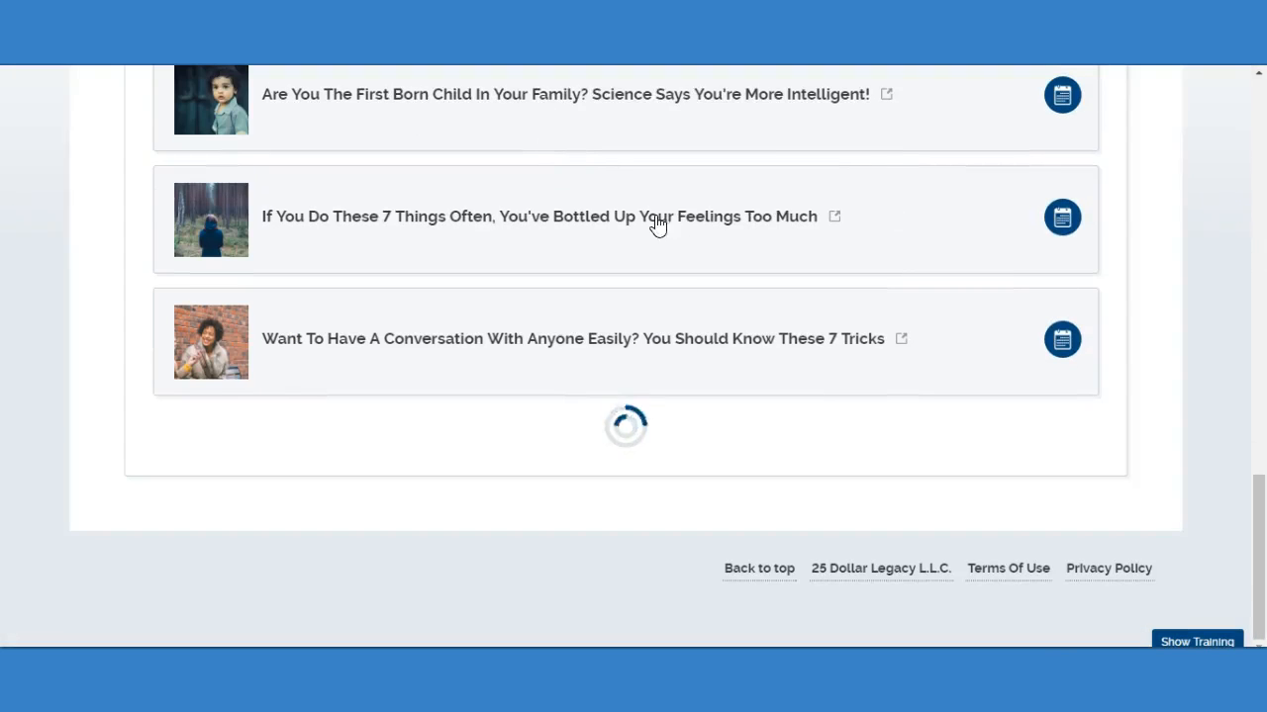
{"action": "scroll", "coordinate": [818, 256], "scroll_direction": "down", "scroll_amount": 1}
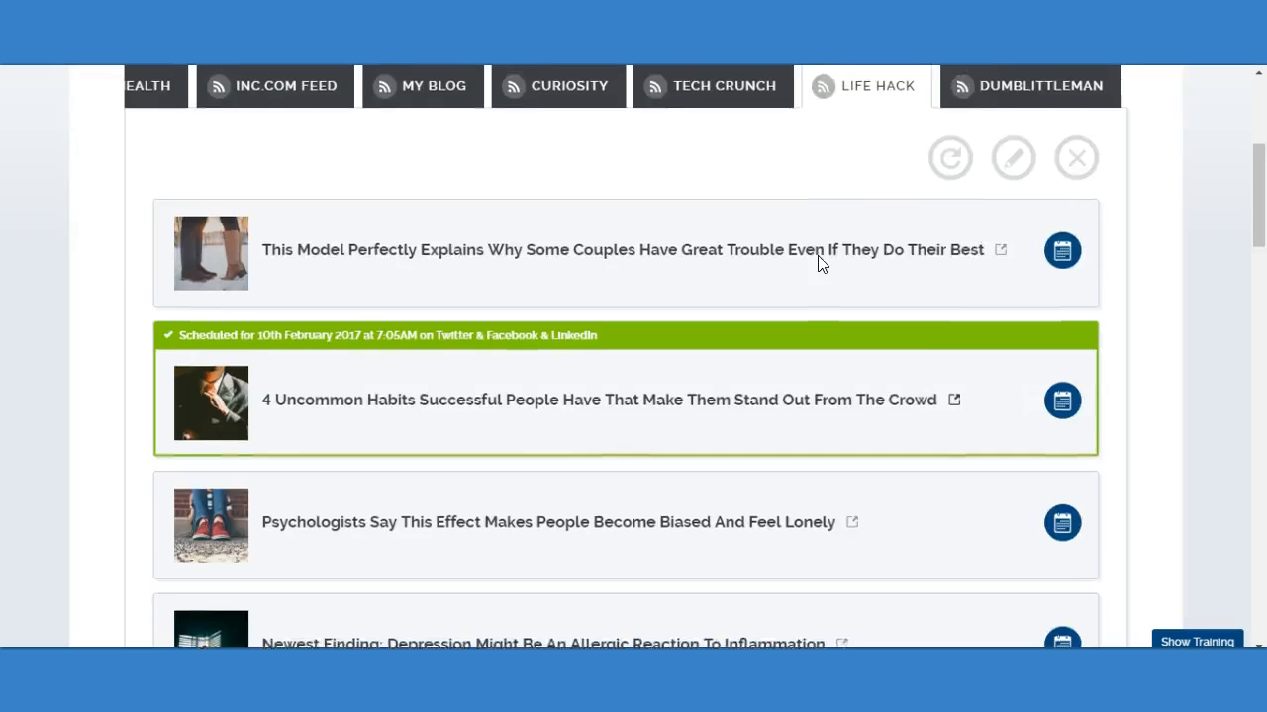
Examine the Life Hack feed's articles around the scheduled entry and the Content Research page's feed selection.
{"action": "scroll", "coordinate": [714, 335], "scroll_direction": "down", "scroll_amount": 1}
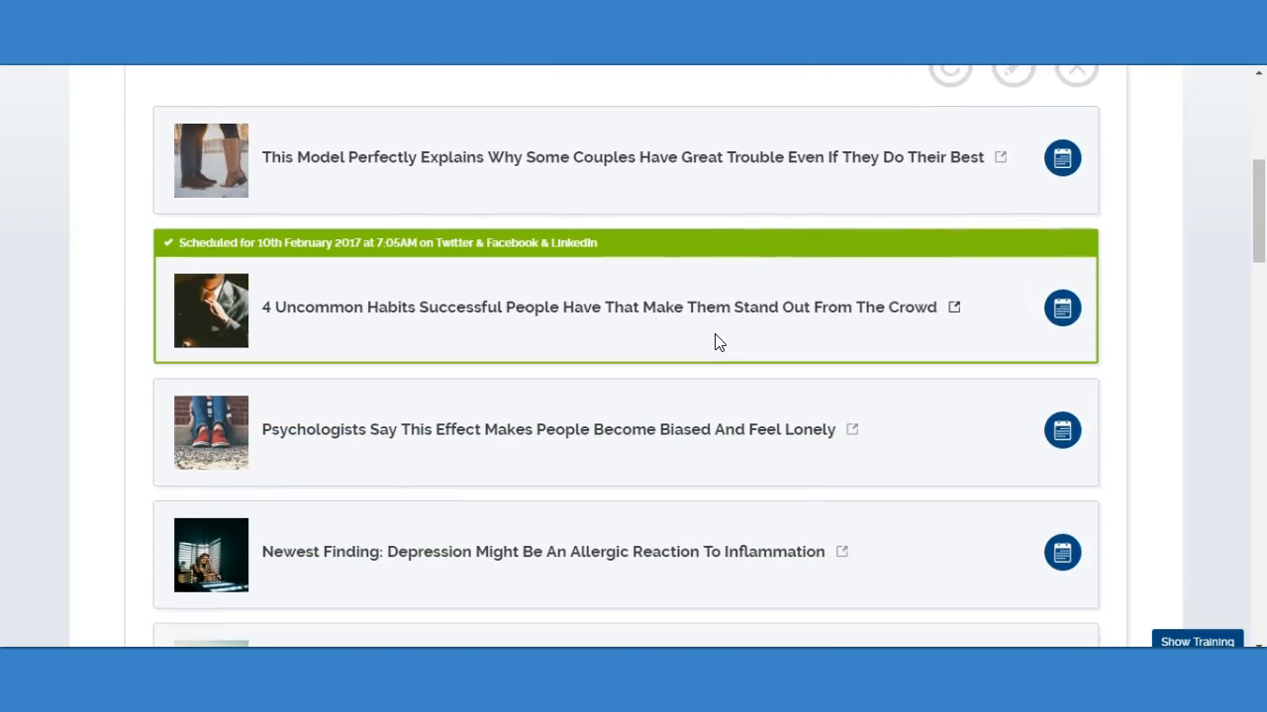
{"action": "scroll", "coordinate": [700, 396], "scroll_direction": "down", "scroll_amount": 1}
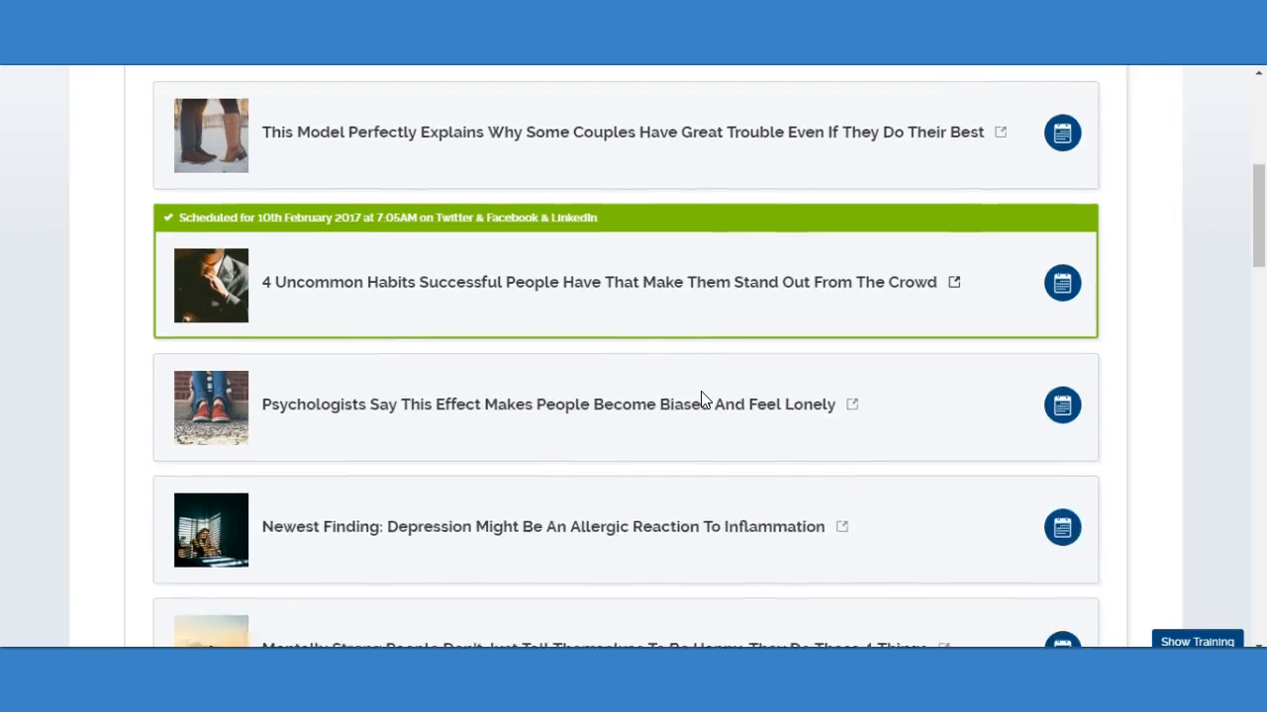
{"action": "scroll", "coordinate": [729, 363], "scroll_direction": "up", "scroll_amount": 1}
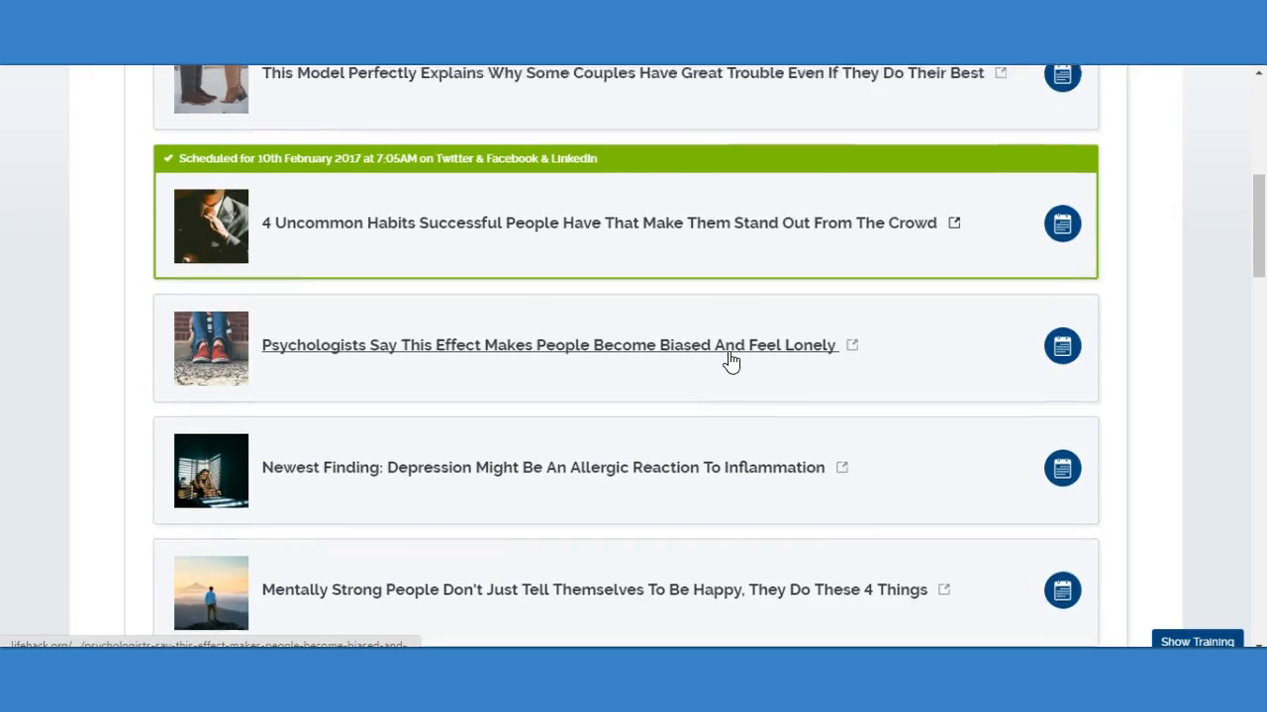
{"action": "scroll", "coordinate": [732, 363], "scroll_direction": "down", "scroll_amount": 2}
{"action": "scroll", "coordinate": [726, 362], "scroll_direction": "up", "scroll_amount": 6}
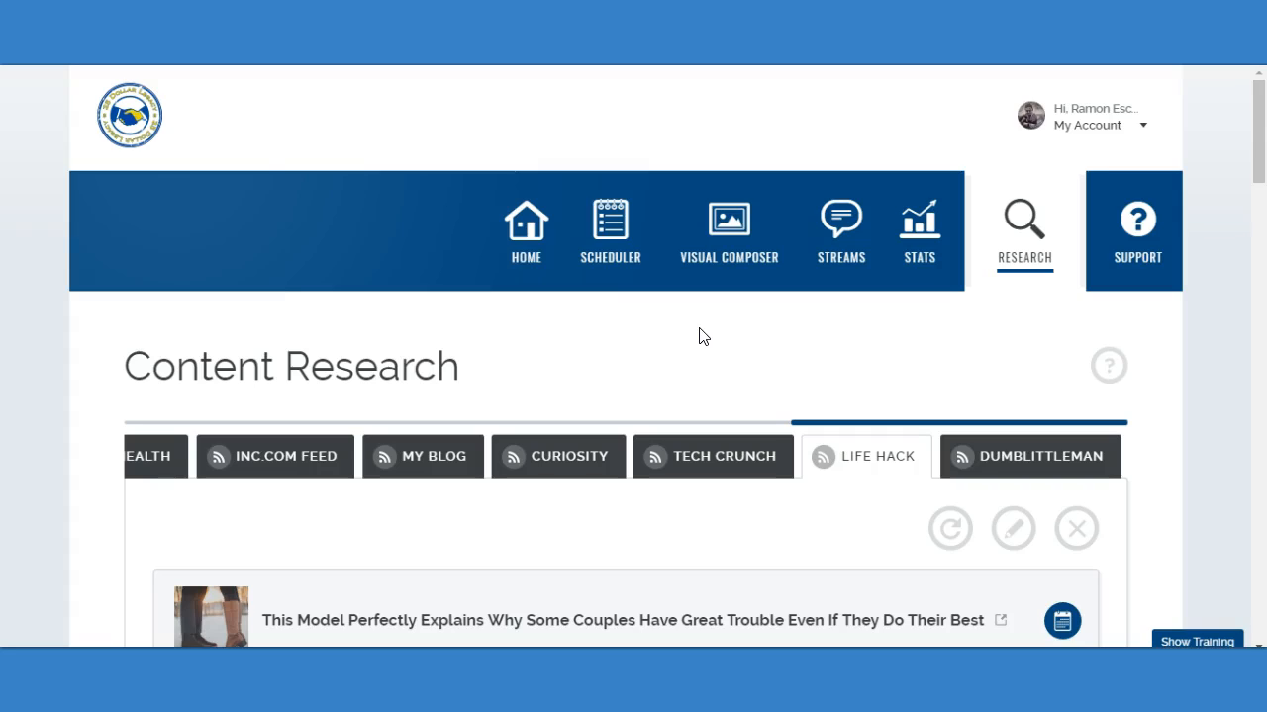
{"action": "scroll", "coordinate": [772, 322], "scroll_direction": "down", "scroll_amount": 2}
{"action": "scroll", "coordinate": [734, 140], "scroll_direction": "up", "scroll_amount": 1}
{"action": "scroll", "coordinate": [690, 257], "scroll_direction": "up", "scroll_amount": 1}
{"action": "scroll", "coordinate": [784, 188], "scroll_direction": "down", "scroll_amount": 3}
{"action": "scroll", "coordinate": [717, 309], "scroll_direction": "up", "scroll_amount": 3}
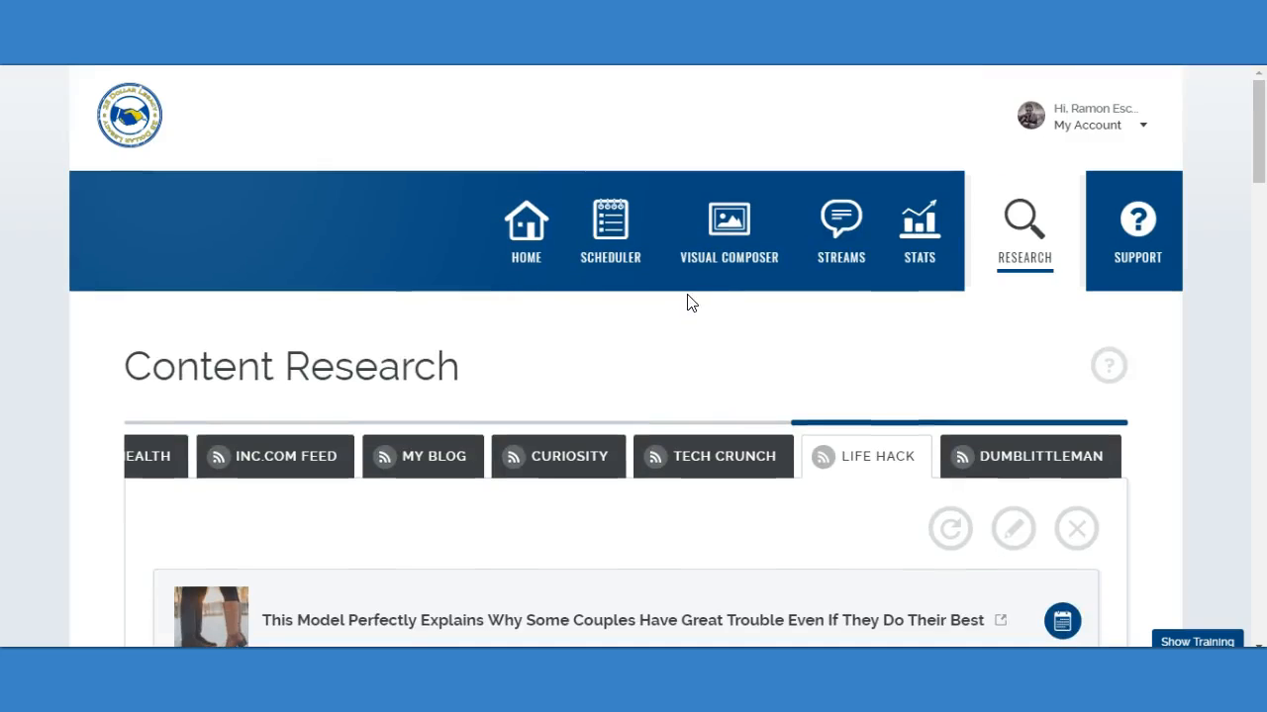
Browse the other Content Research feeds back to the beginning of the list.
{"action": "scroll", "coordinate": [687, 300], "scroll_direction": "down", "scroll_amount": 2}
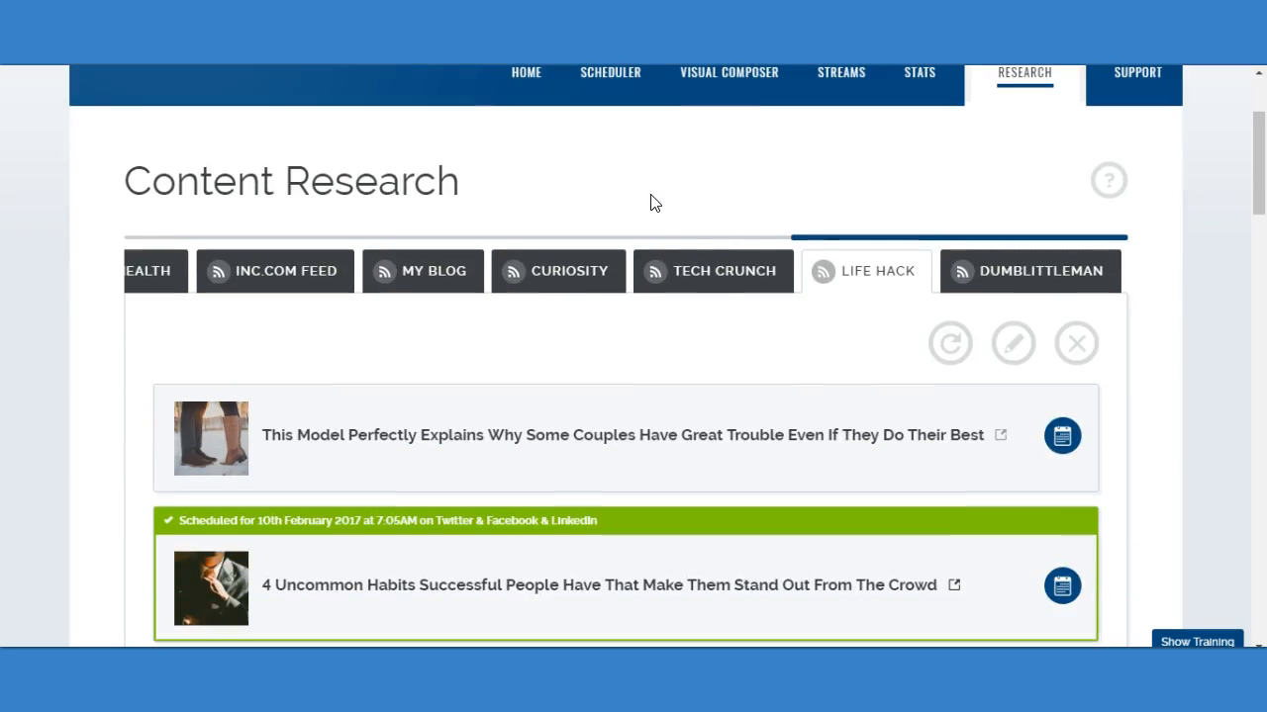
{"action": "left_click_drag", "start_coordinate": [838, 251], "coordinate": [204, 235]}
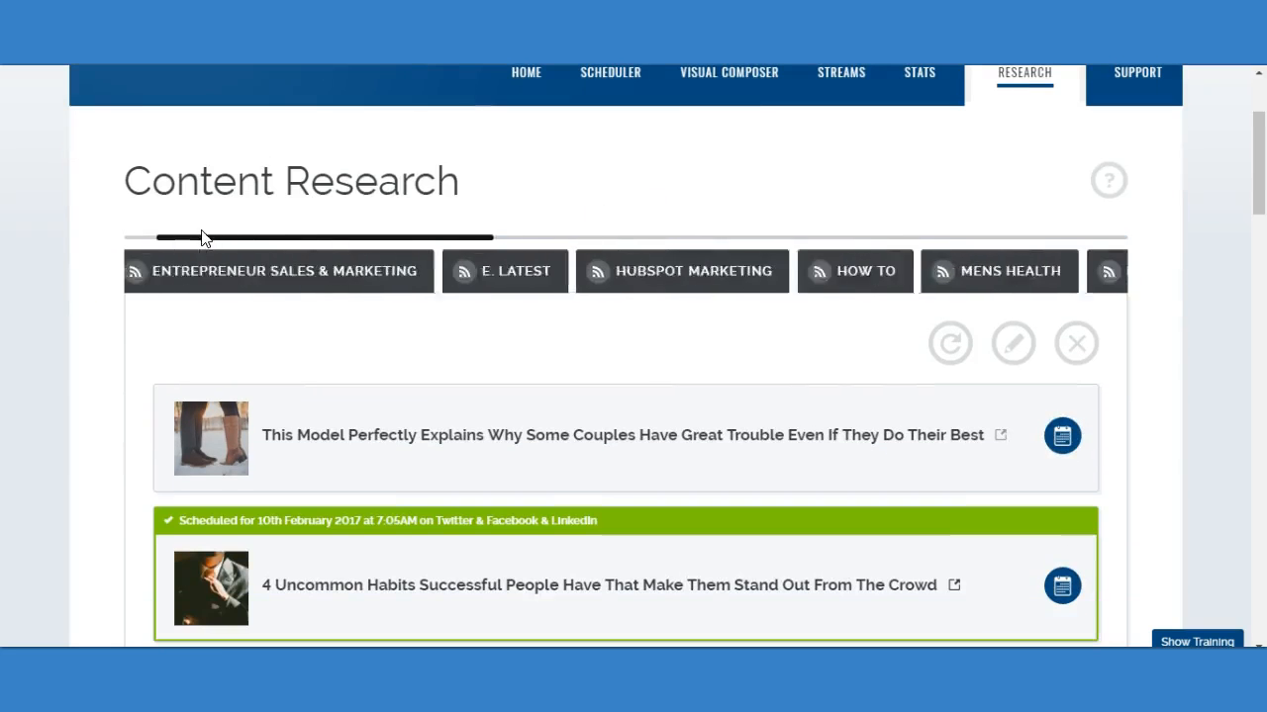
{"action": "scroll", "coordinate": [645, 202], "scroll_direction": "up", "scroll_amount": 2}
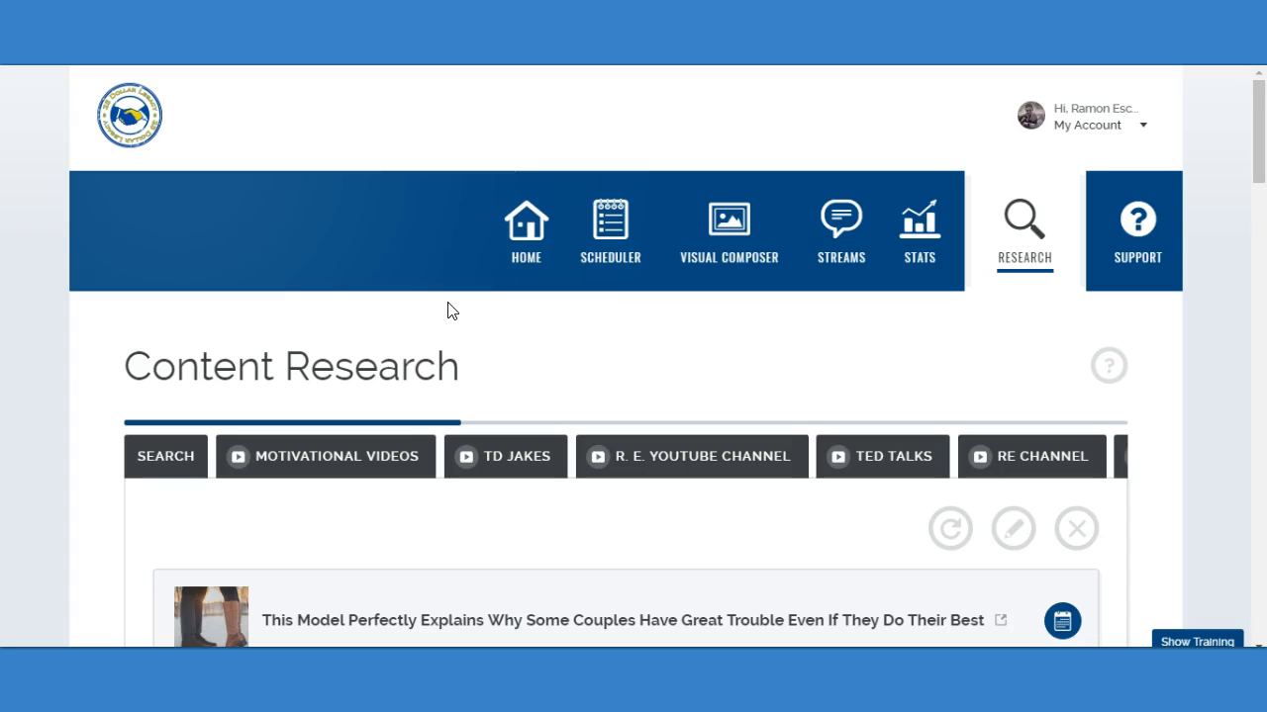
Open Visual Composer's design creation and look through the full gallery of image templates.
{"action": "left_click", "coordinate": [718, 224]}
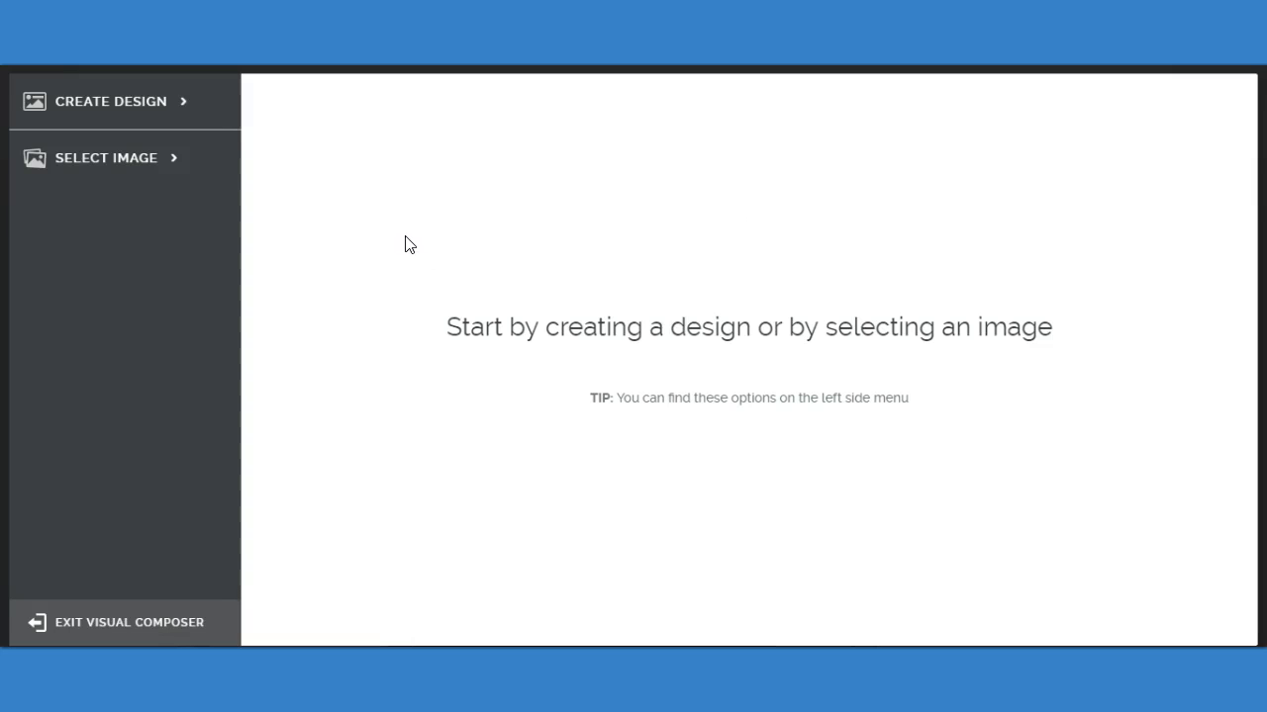
{"action": "left_click", "coordinate": [150, 109]}
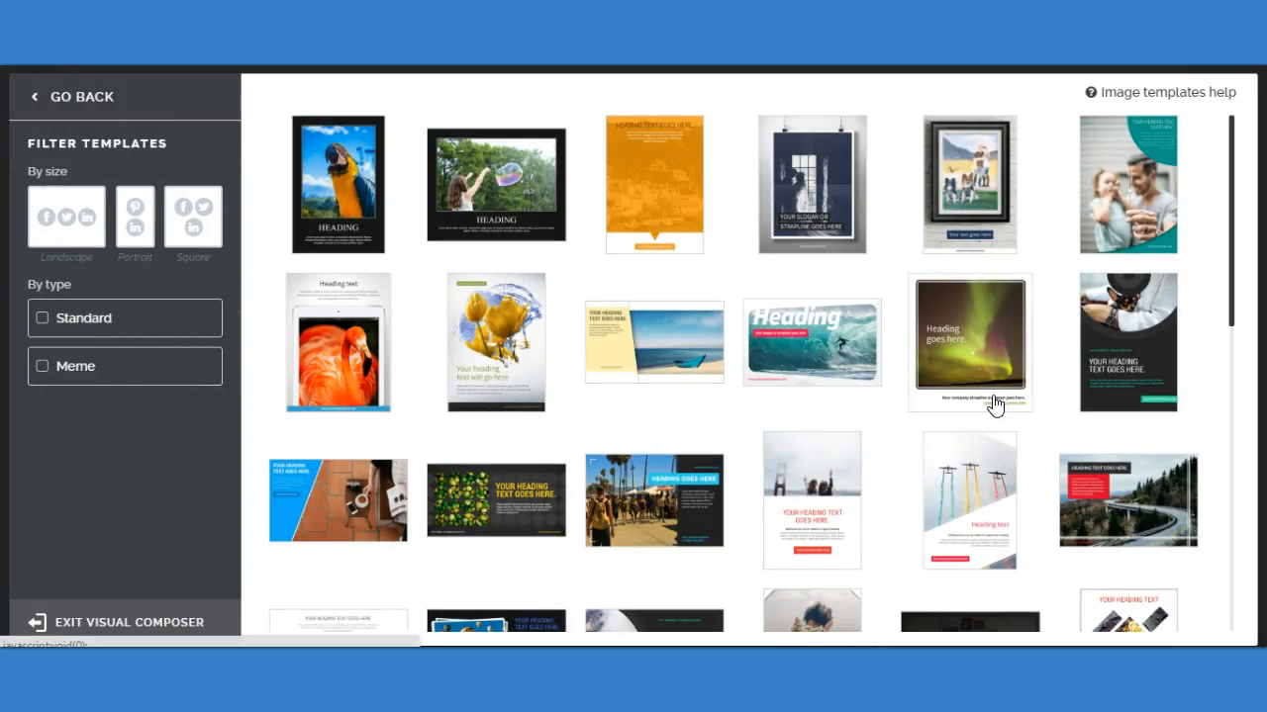
{"action": "scroll", "coordinate": [864, 333], "scroll_direction": "down", "scroll_amount": 2}
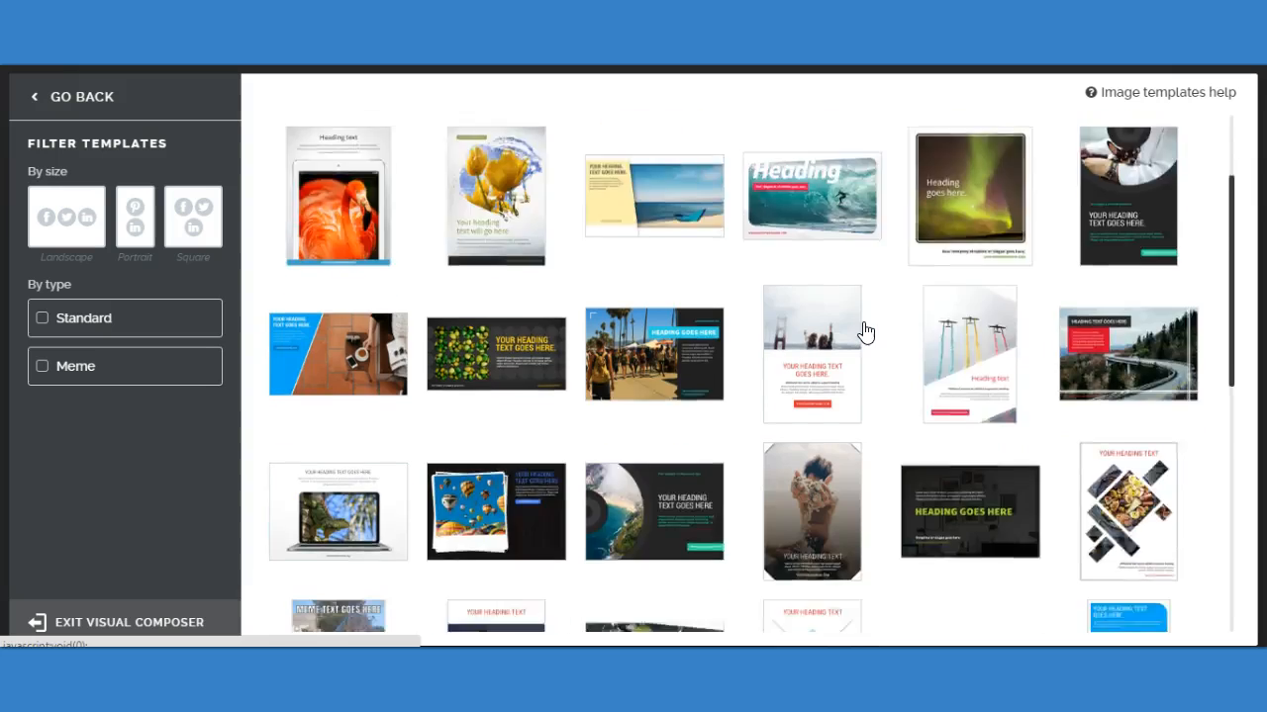
{"action": "scroll", "coordinate": [864, 333], "scroll_direction": "down", "scroll_amount": 2}
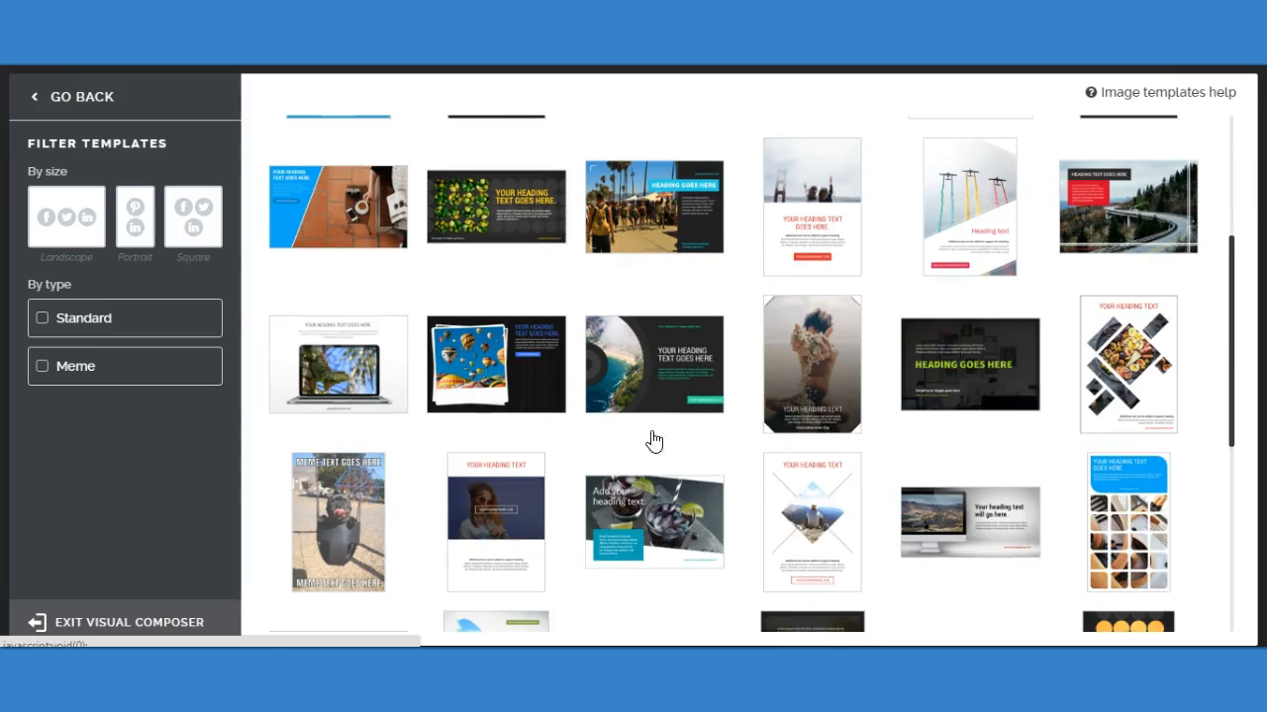
{"action": "scroll", "coordinate": [653, 441], "scroll_direction": "down", "scroll_amount": 3}
{"action": "scroll", "coordinate": [810, 359], "scroll_direction": "down", "scroll_amount": 1}
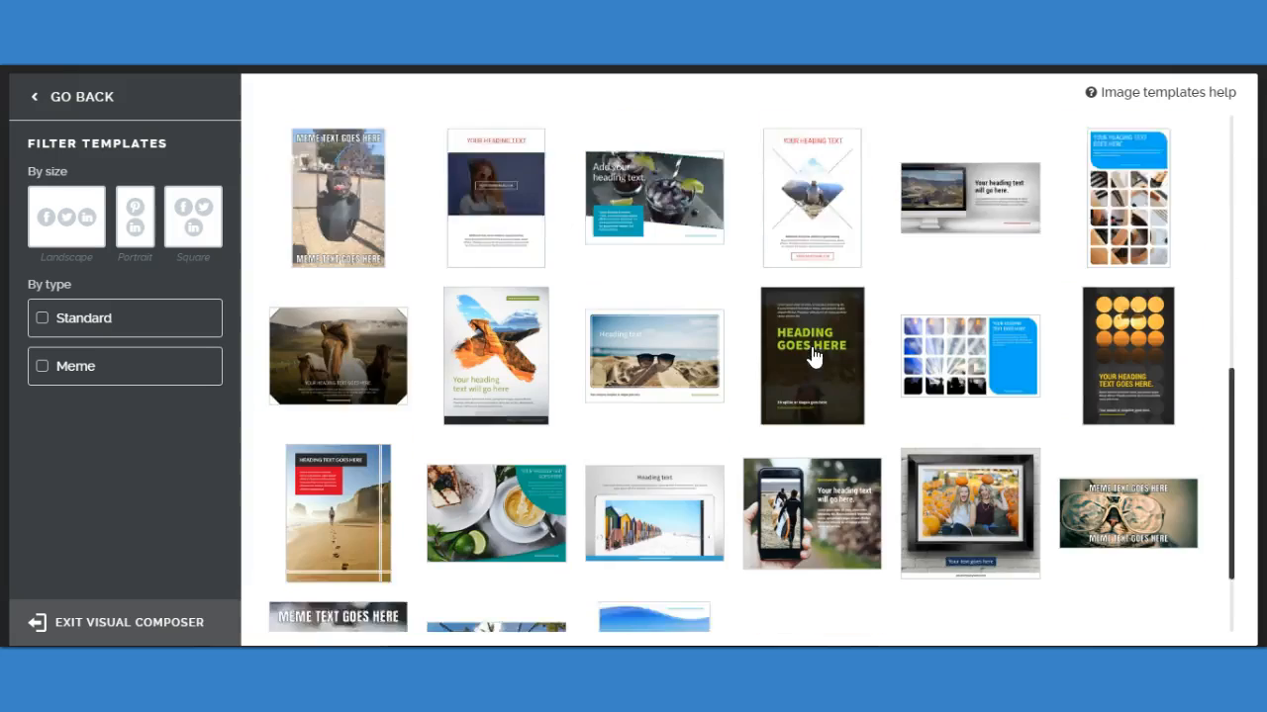
{"action": "scroll", "coordinate": [809, 358], "scroll_direction": "down", "scroll_amount": 2}
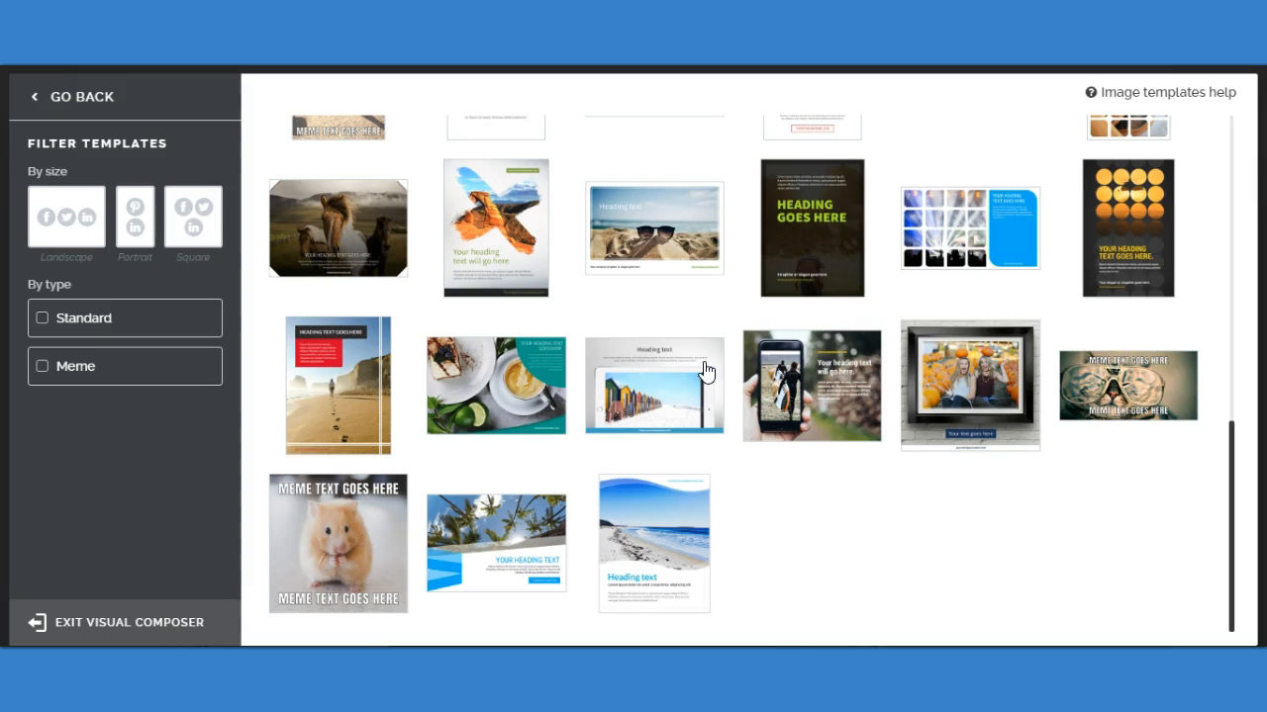
{"action": "scroll", "coordinate": [681, 472], "scroll_direction": "up", "scroll_amount": 9}
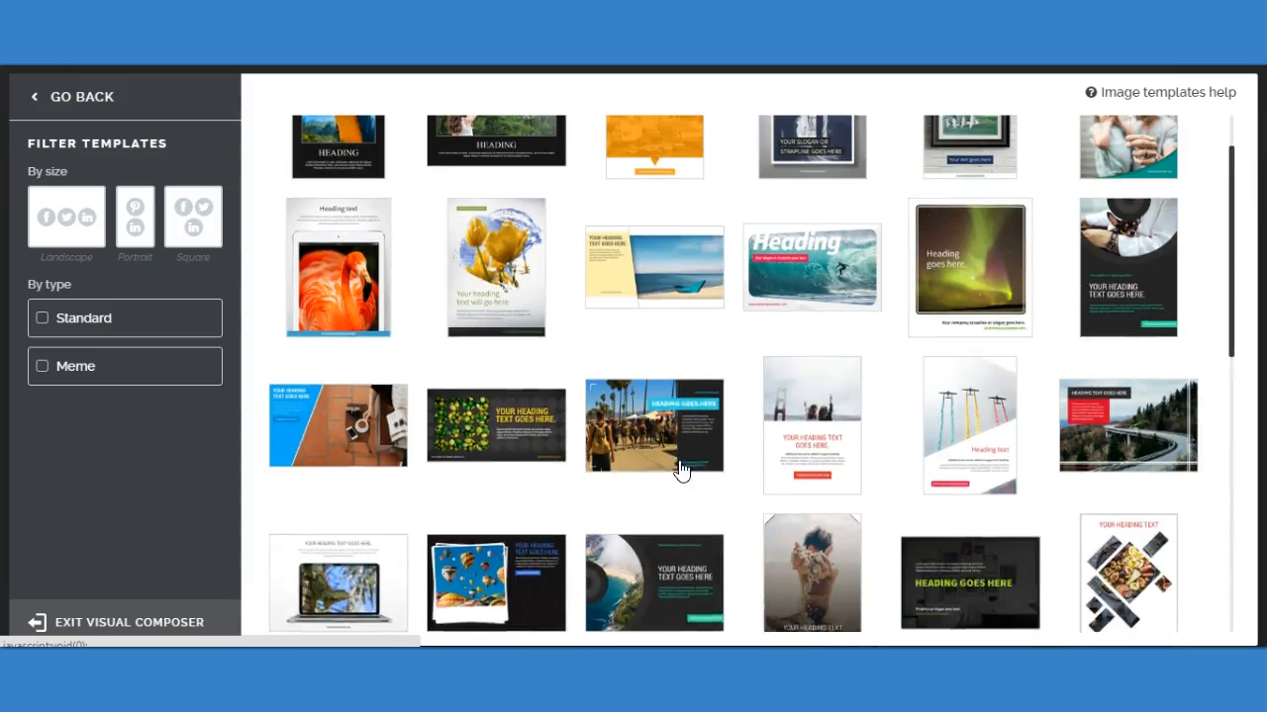
{"action": "scroll", "coordinate": [681, 472], "scroll_direction": "up", "scroll_amount": 1}
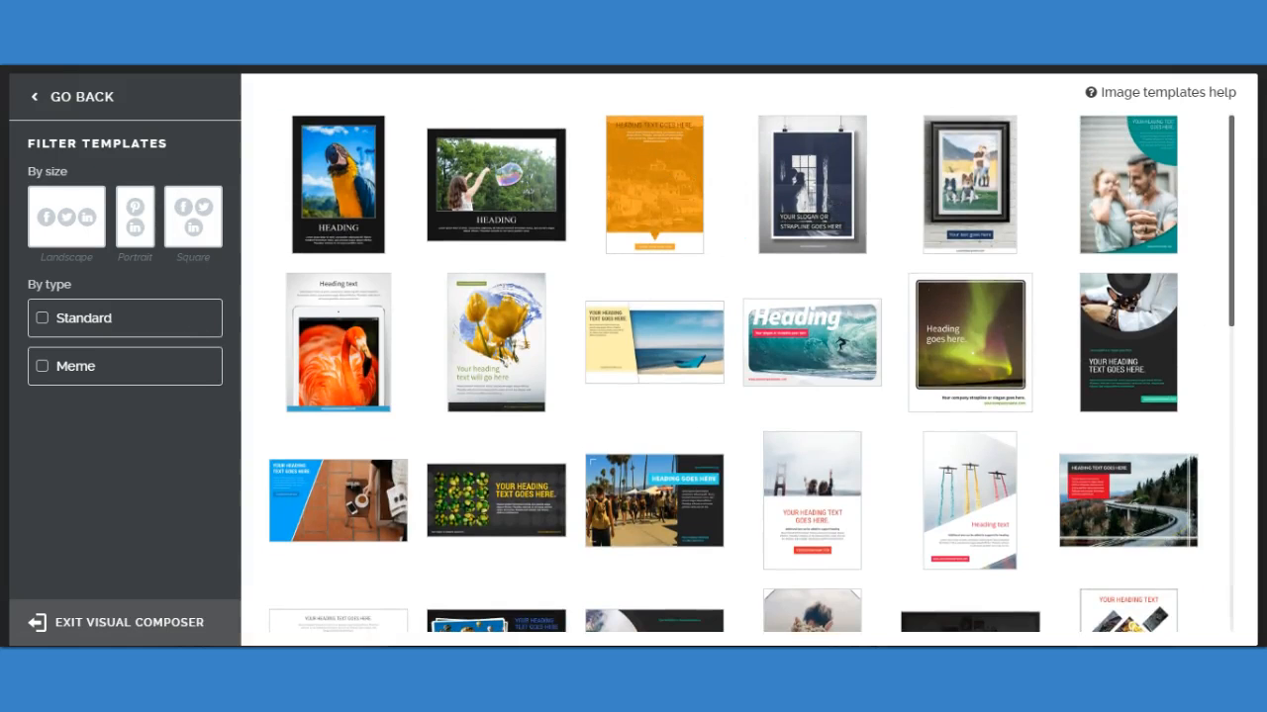
Leave the templates and use the Wardrobe picture of the man in a vest from My Images as the base image.
{"action": "left_click", "coordinate": [102, 103]}
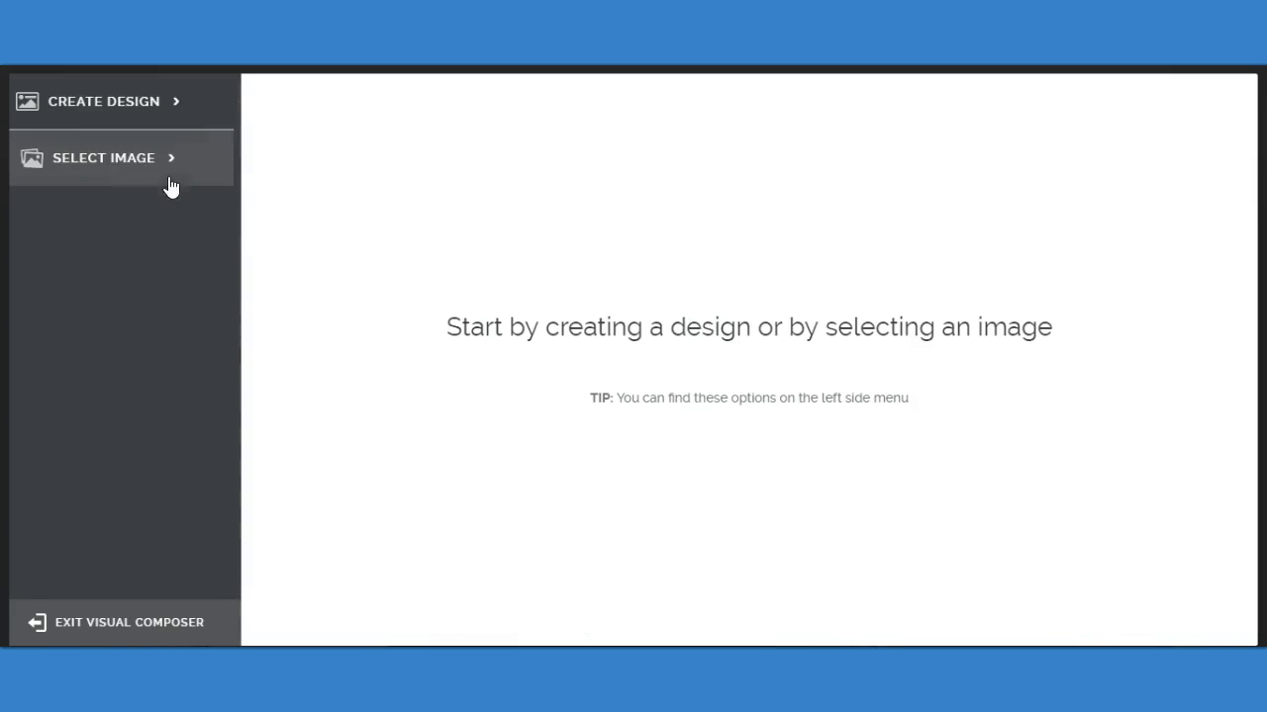
{"action": "left_click", "coordinate": [129, 164]}
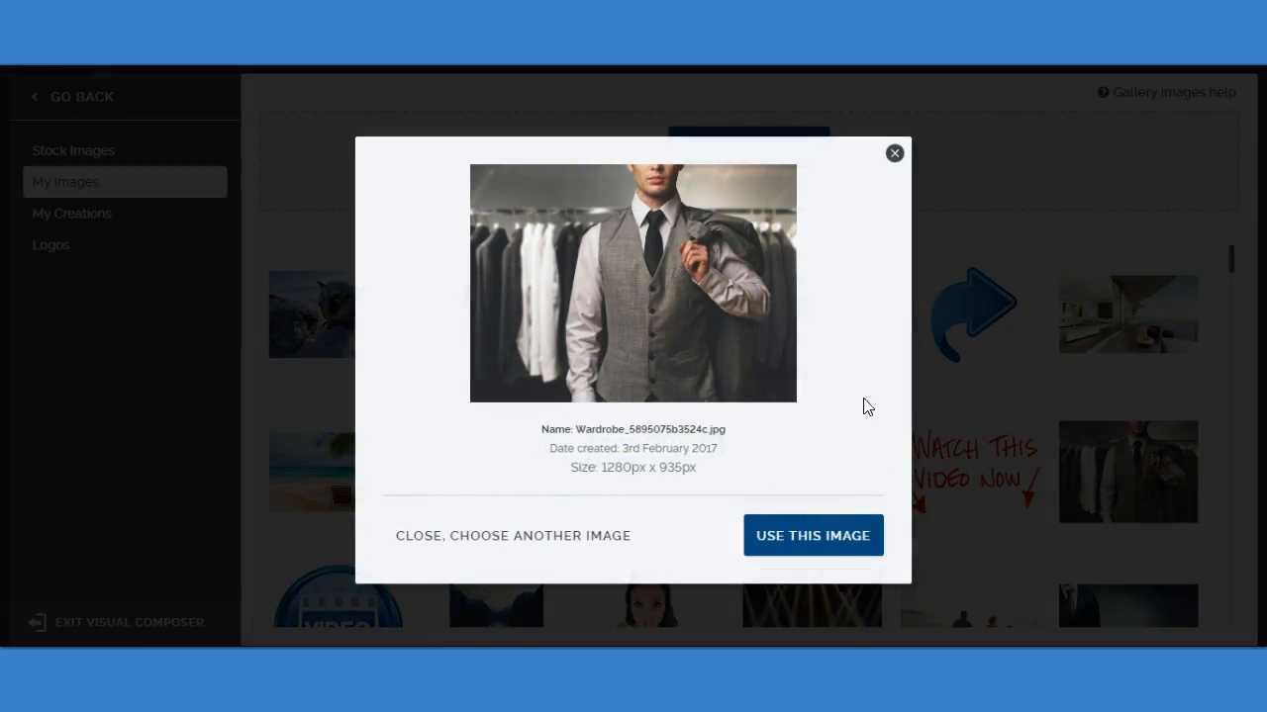
{"action": "left_click", "coordinate": [836, 551]}
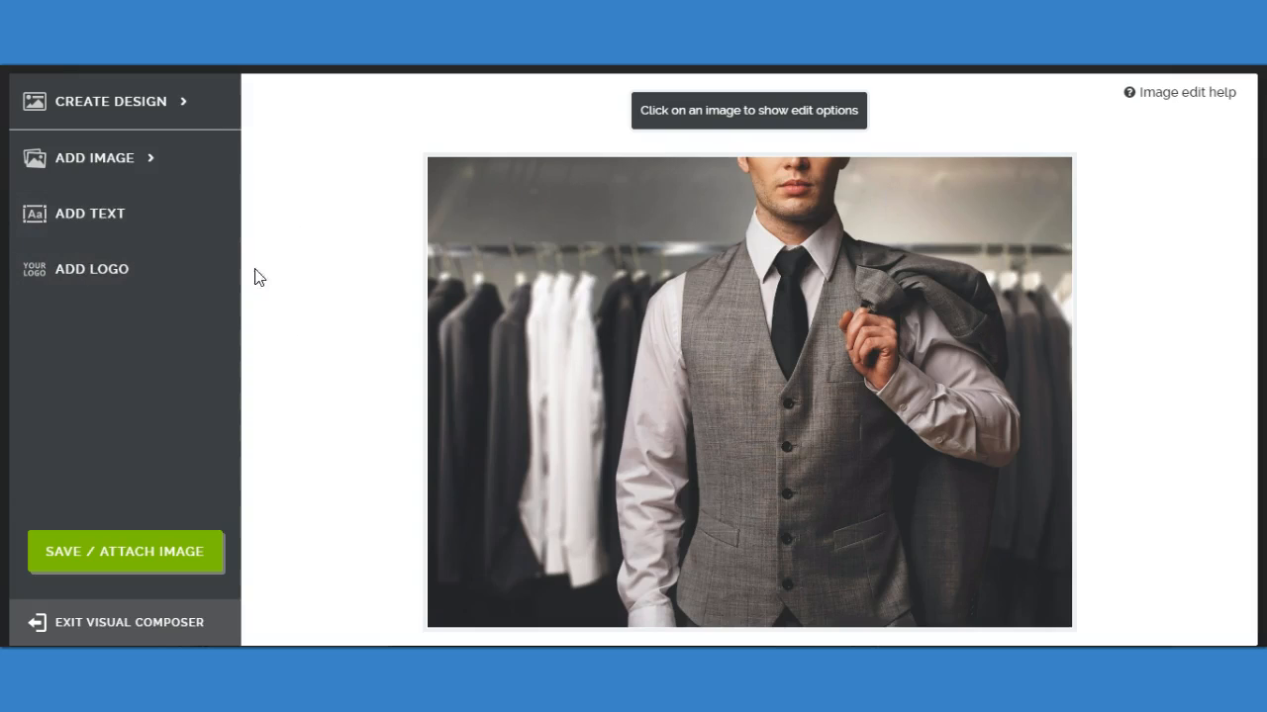
Add the My Images picture of the woman in a white shirt pointing sideways on top of the wardrobe picture.
{"action": "left_click", "coordinate": [113, 162]}
{"action": "scroll", "coordinate": [777, 406], "scroll_direction": "down", "scroll_amount": 8}
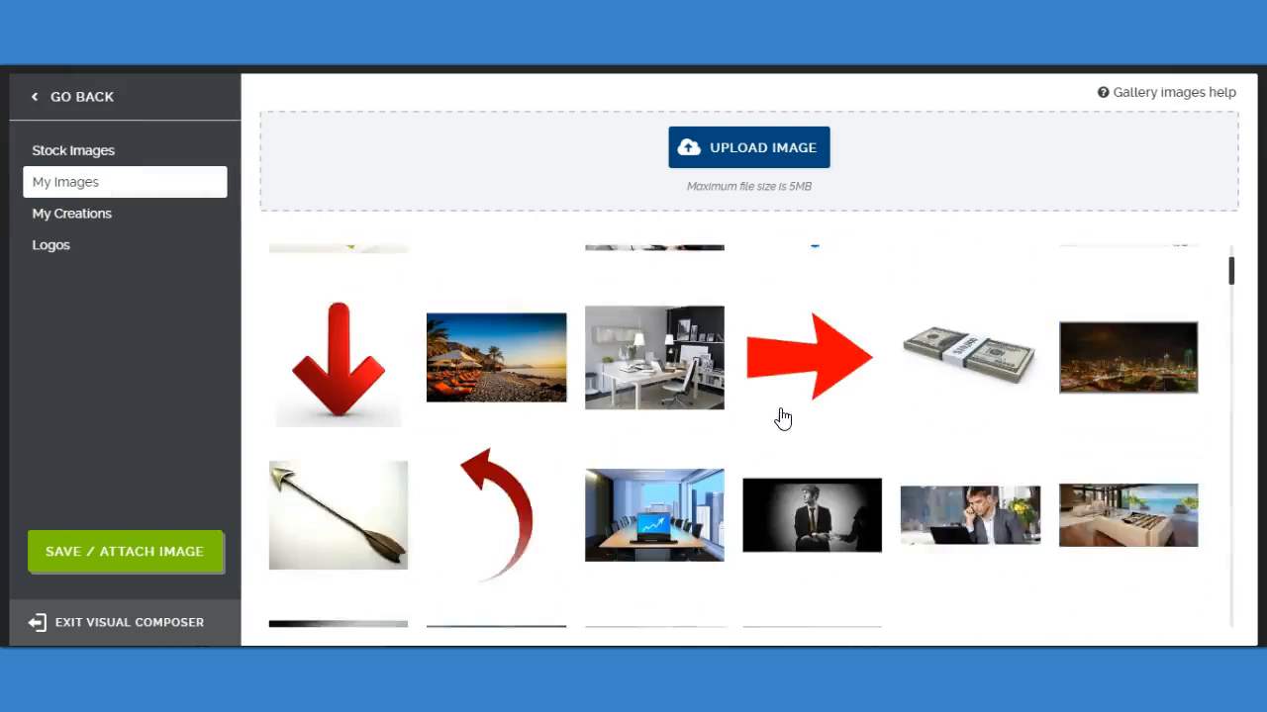
{"action": "scroll", "coordinate": [777, 418], "scroll_direction": "up", "scroll_amount": 5}
{"action": "scroll", "coordinate": [795, 425], "scroll_direction": "down", "scroll_amount": 5}
{"action": "scroll", "coordinate": [794, 433], "scroll_direction": "down", "scroll_amount": 8}
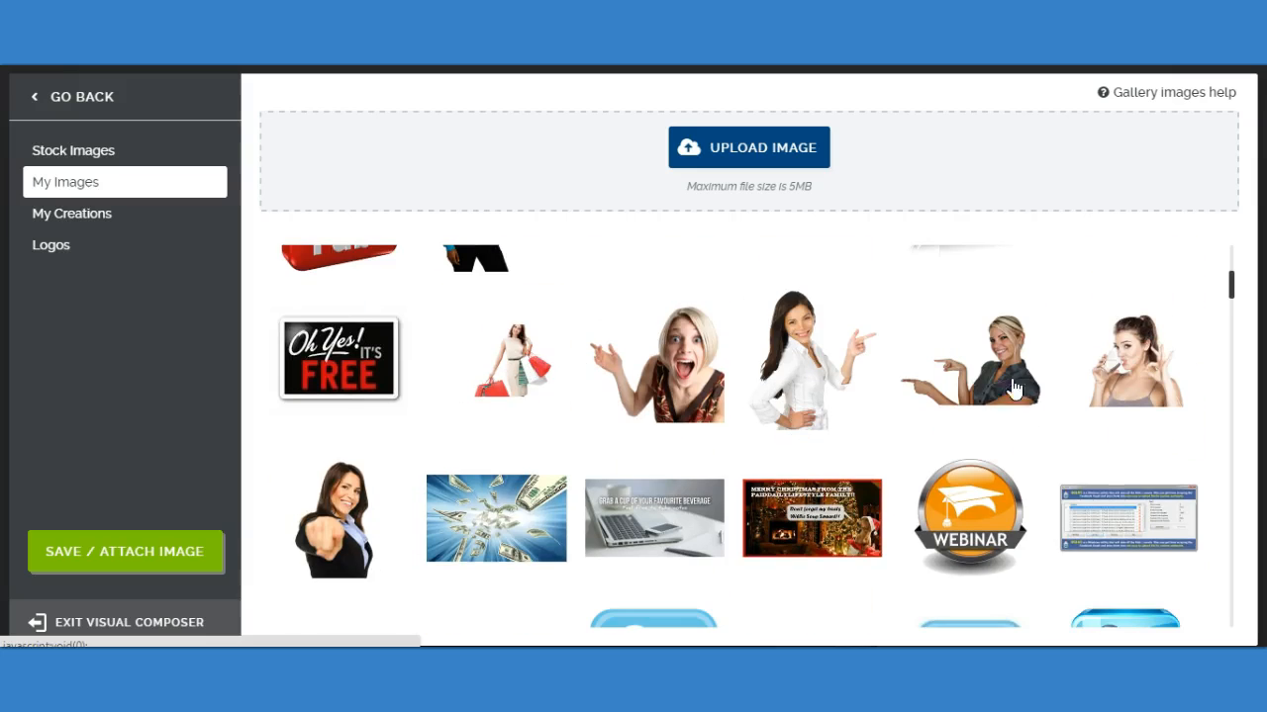
{"action": "scroll", "coordinate": [782, 447], "scroll_direction": "down", "scroll_amount": 5}
{"action": "scroll", "coordinate": [783, 447], "scroll_direction": "up", "scroll_amount": 1}
{"action": "scroll", "coordinate": [783, 447], "scroll_direction": "up", "scroll_amount": 4}
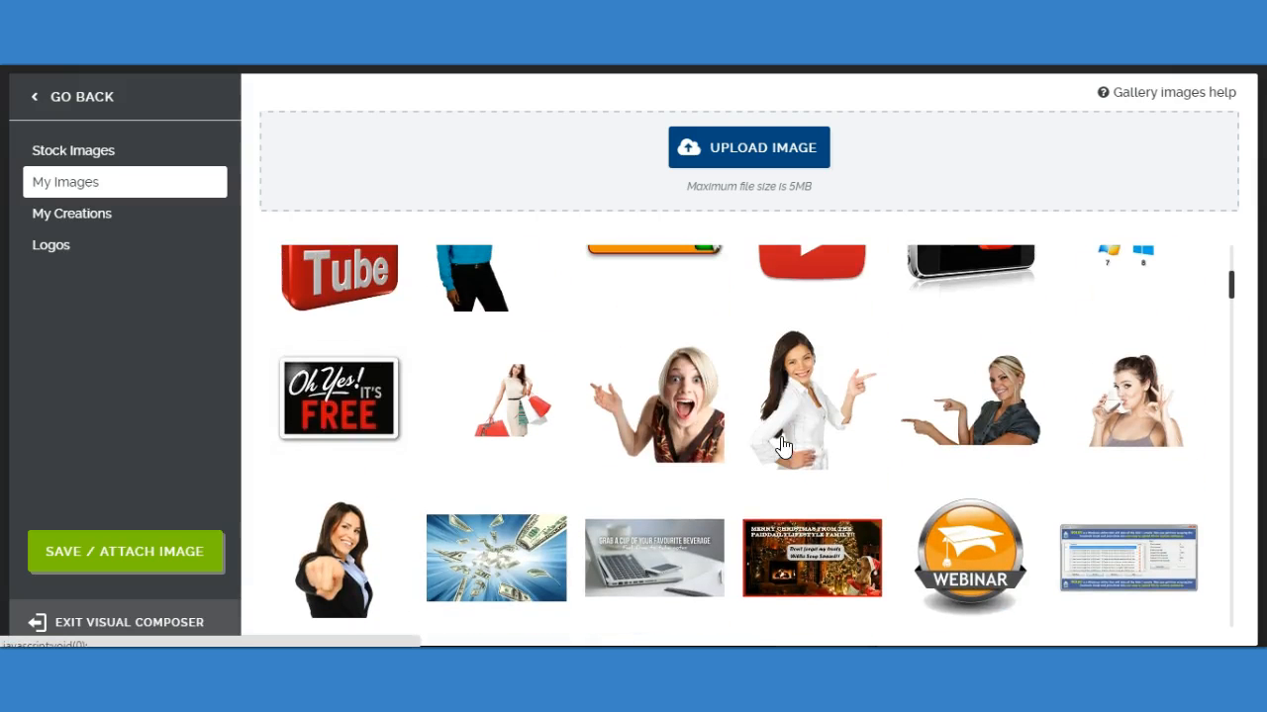
{"action": "left_click", "coordinate": [802, 346]}
{"action": "left_click", "coordinate": [820, 538]}
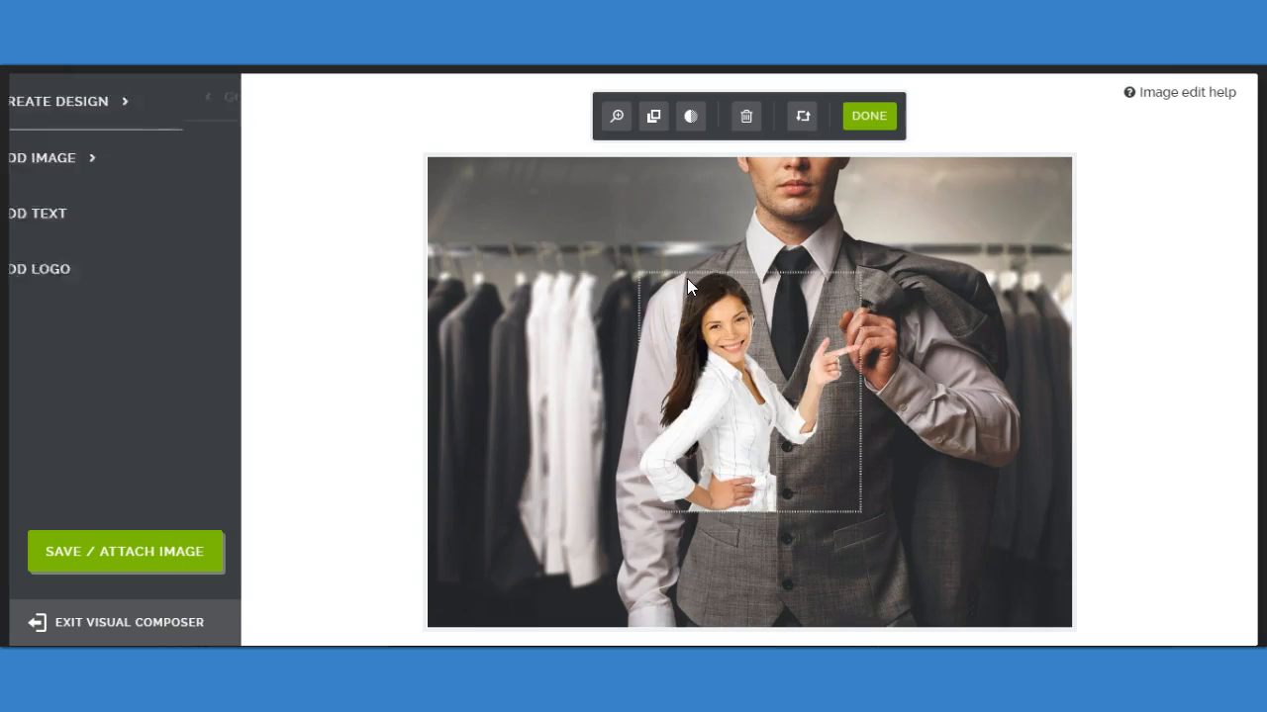
Enlarge the woman's picture to nearly the full canvas height and place it beside the man, on the left half.
{"action": "left_click_drag", "start_coordinate": [723, 358], "coordinate": [527, 479]}
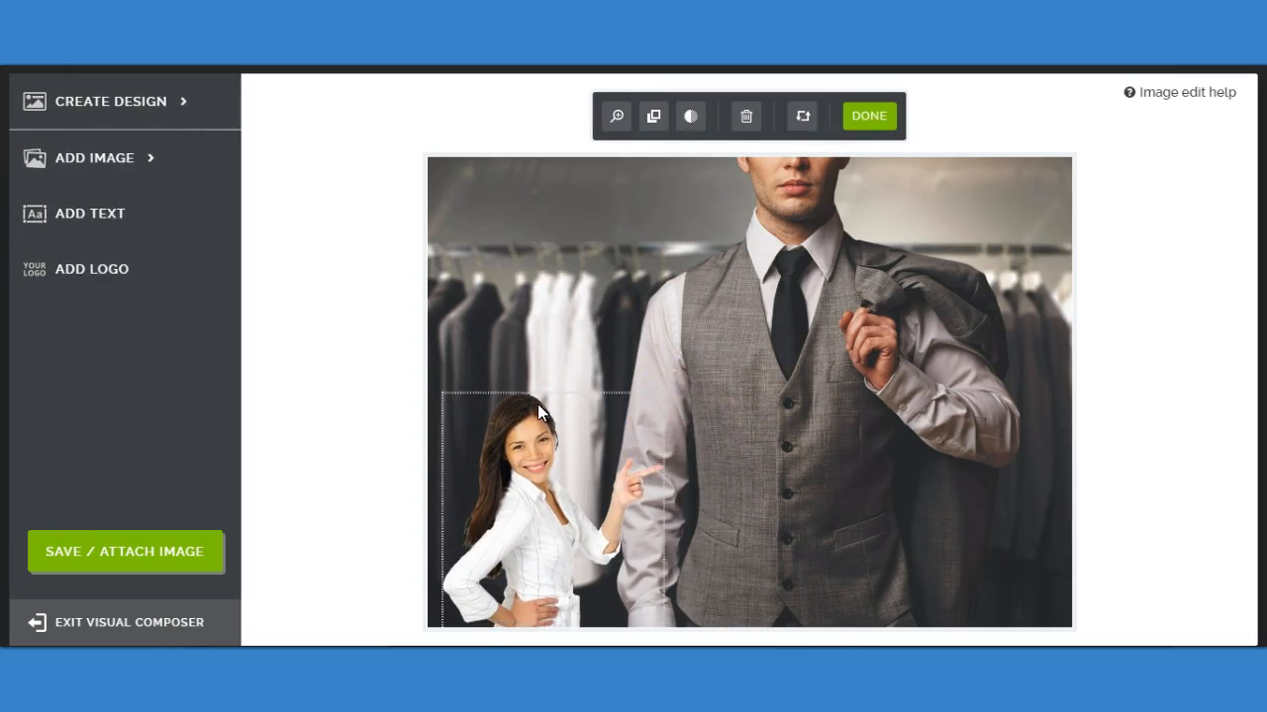
{"action": "left_click", "coordinate": [616, 116]}
{"action": "left_click_drag", "start_coordinate": [744, 168], "coordinate": [817, 170]}
{"action": "left_click_drag", "start_coordinate": [517, 440], "coordinate": [557, 346]}
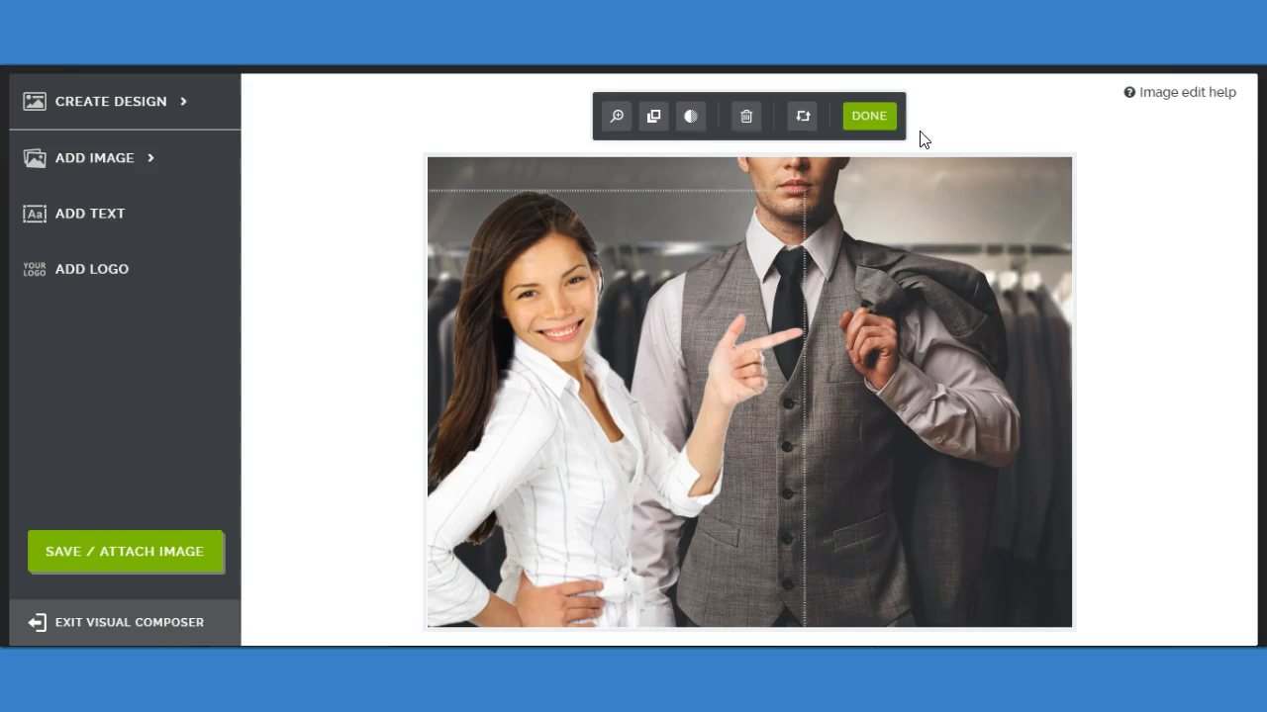
{"action": "left_click", "coordinate": [888, 120]}
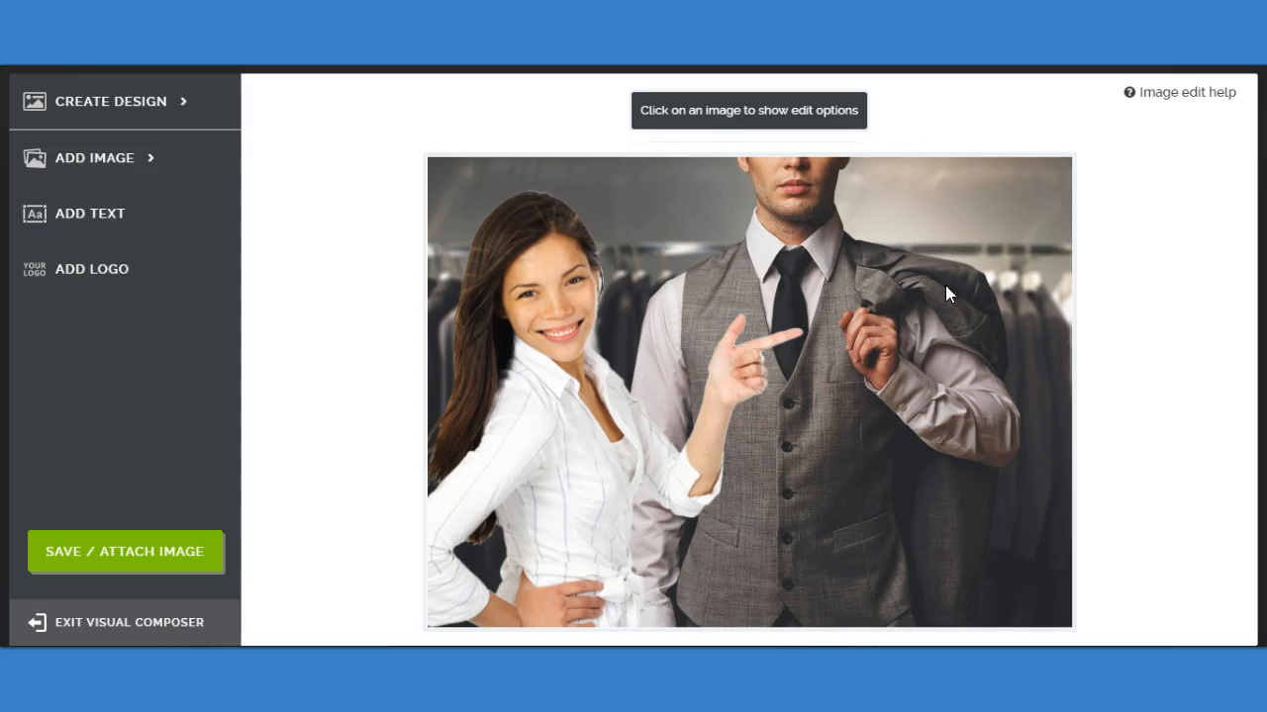
Shift the woman's picture slightly further left and up, and finish editing it.
{"action": "left_click", "coordinate": [895, 276]}
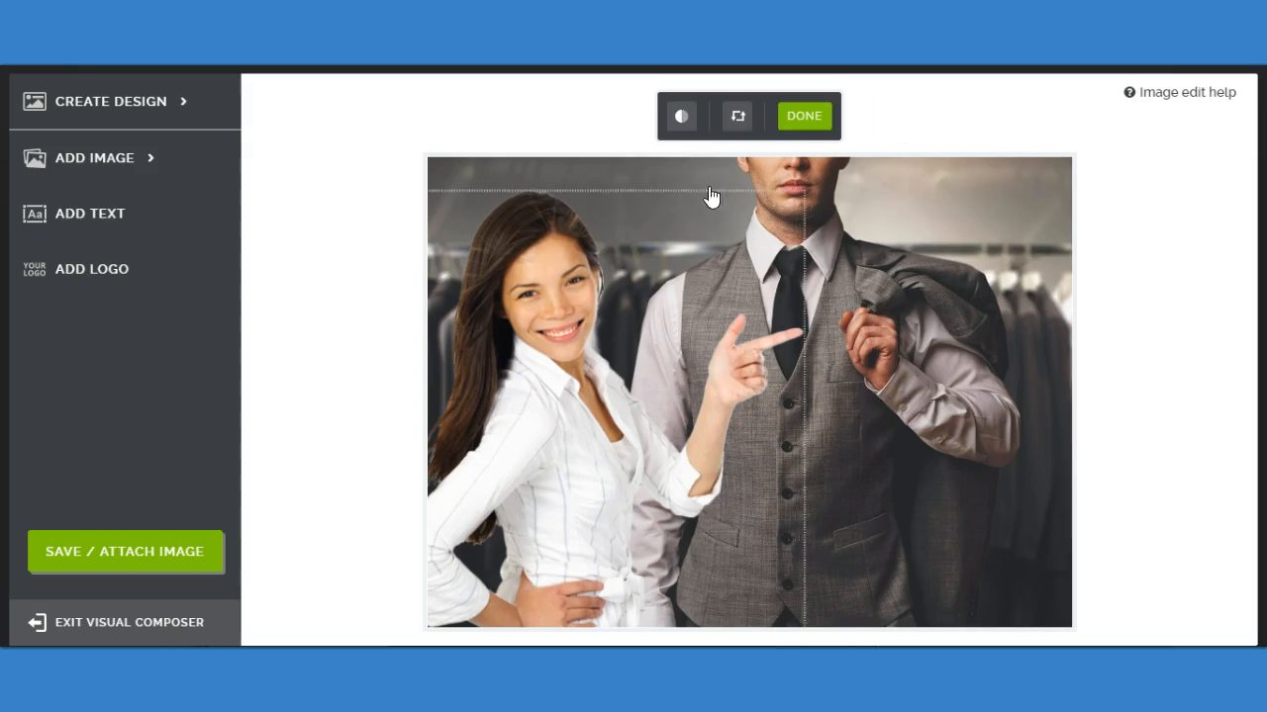
{"action": "left_click_drag", "start_coordinate": [605, 280], "coordinate": [572, 272]}
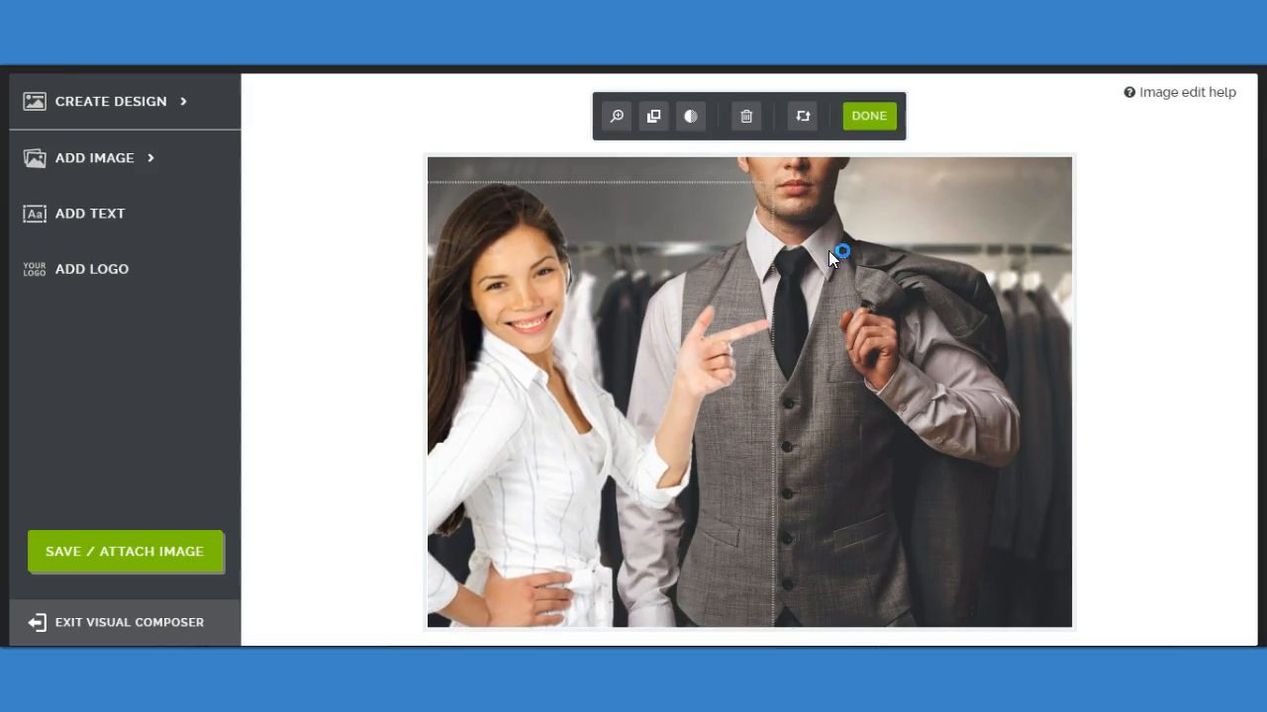
{"action": "left_click", "coordinate": [857, 121]}
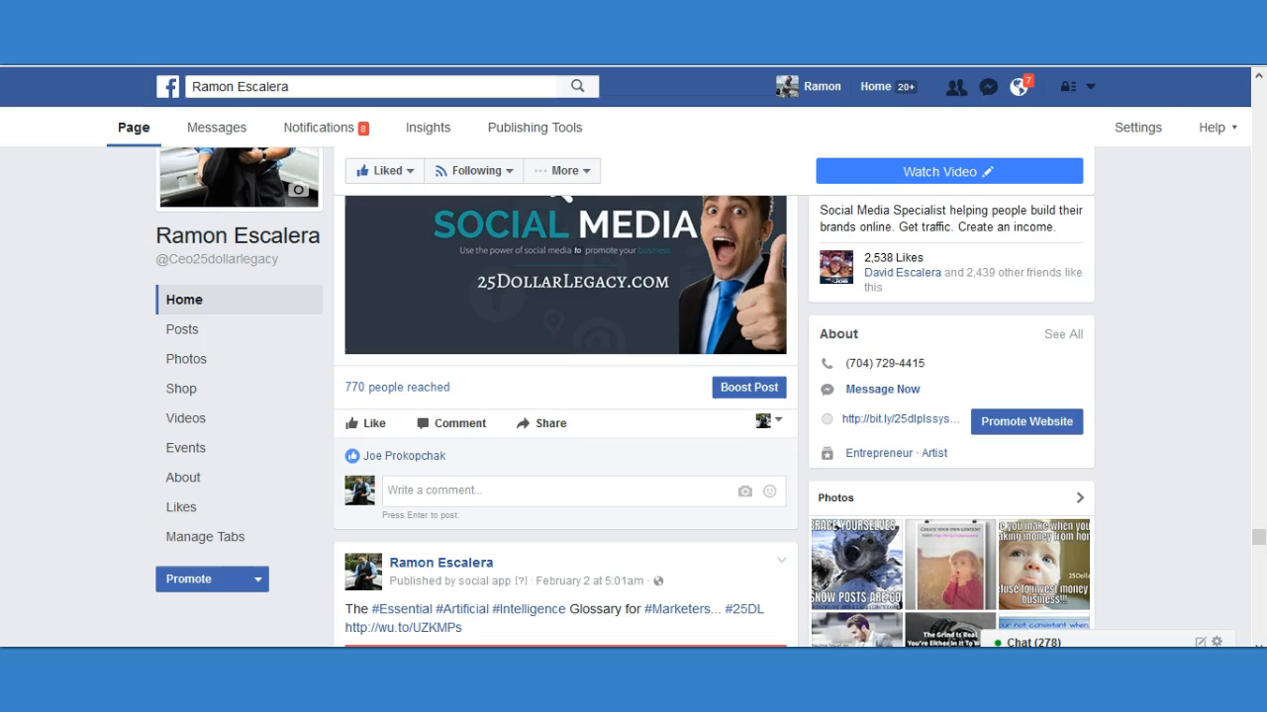
Switch to the Facebook page and examine the SOCIAL MEDIA image post and its reach.
{"action": "scroll", "coordinate": [641, 287], "scroll_direction": "up", "scroll_amount": 2}
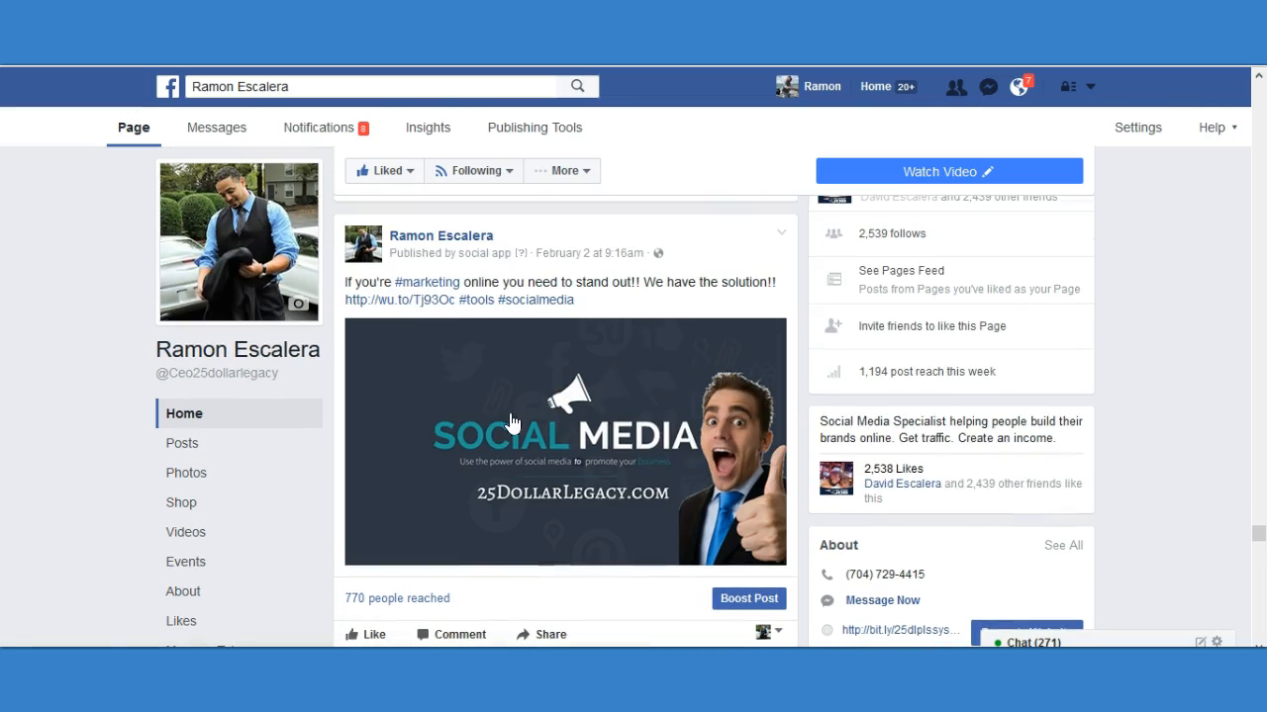
{"action": "scroll", "coordinate": [513, 425], "scroll_direction": "down", "scroll_amount": 1}
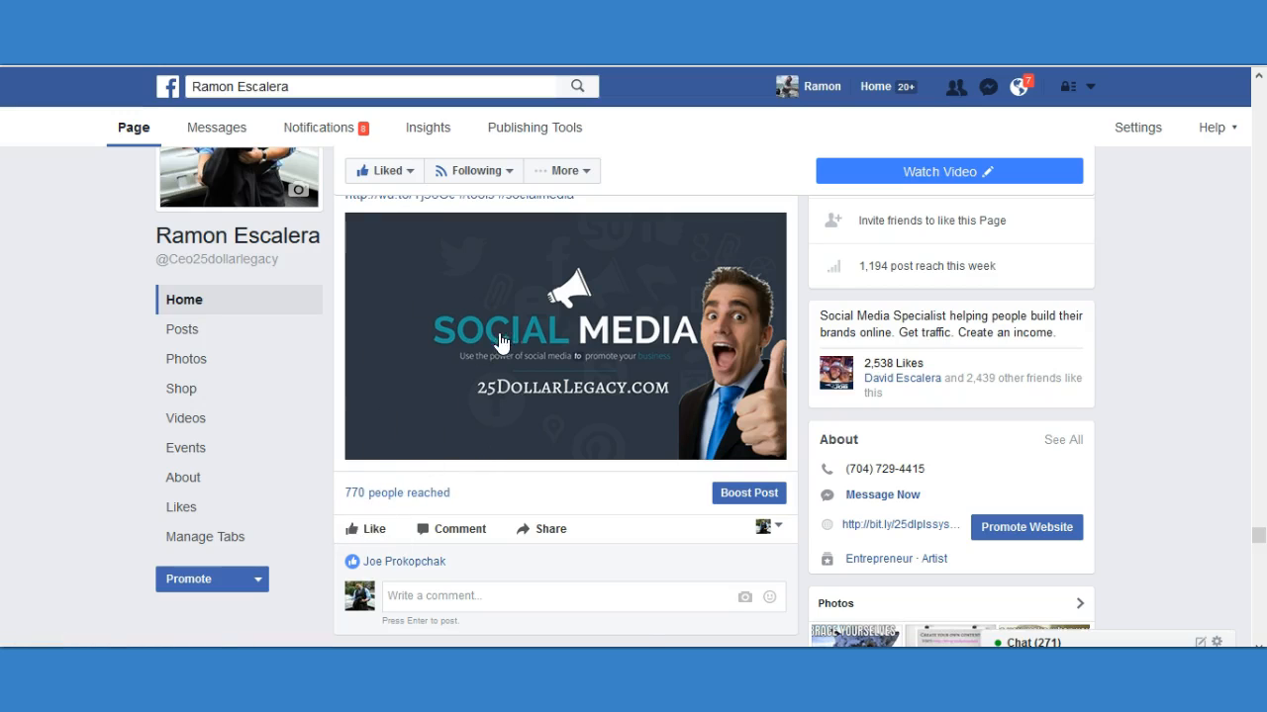
{"action": "mouse_move", "coordinate": [453, 214]}
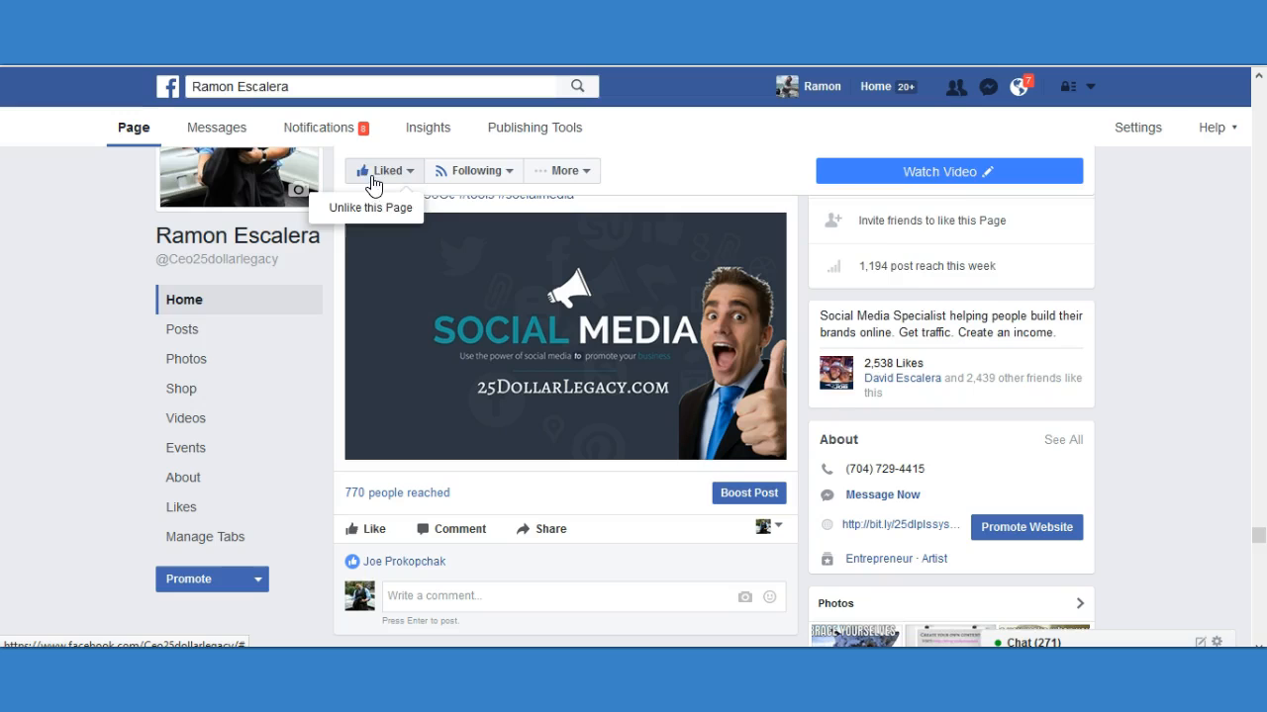
Test the Facebook page's Watch Video button and look through the 25 Dollar Legacy website it opens.
{"action": "mouse_move", "coordinate": [928, 176]}
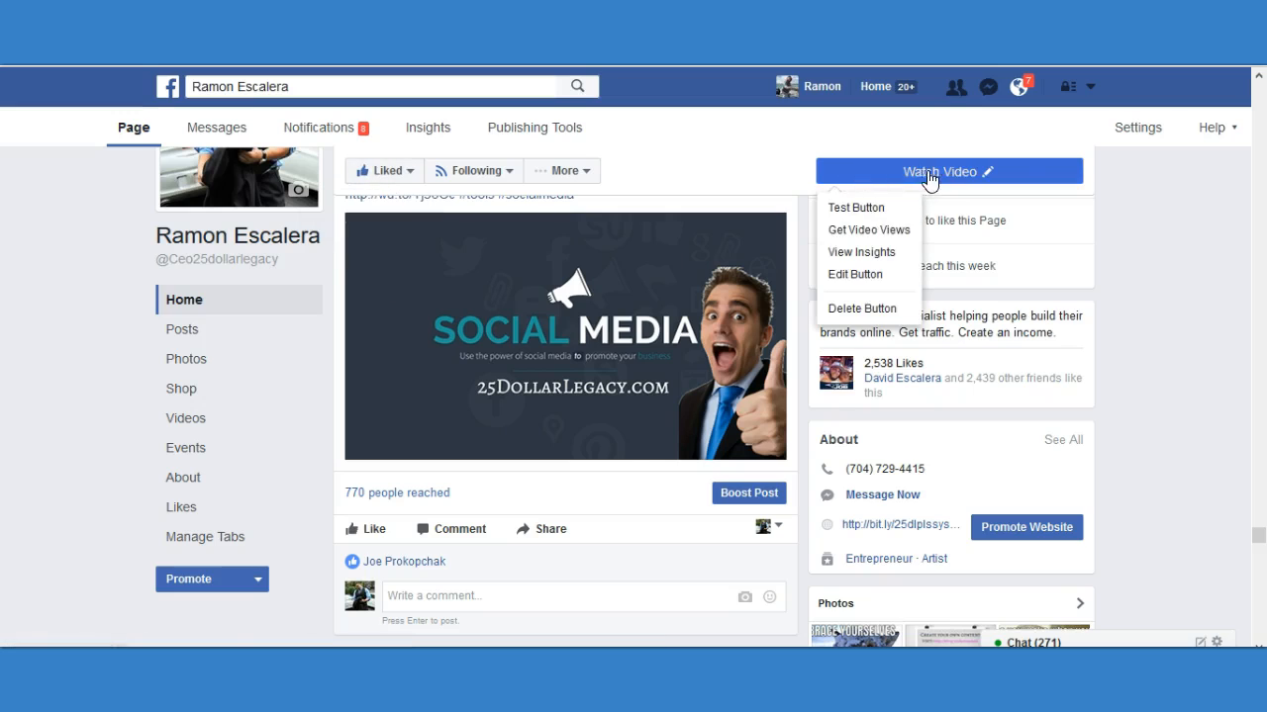
{"action": "left_click", "coordinate": [855, 208]}
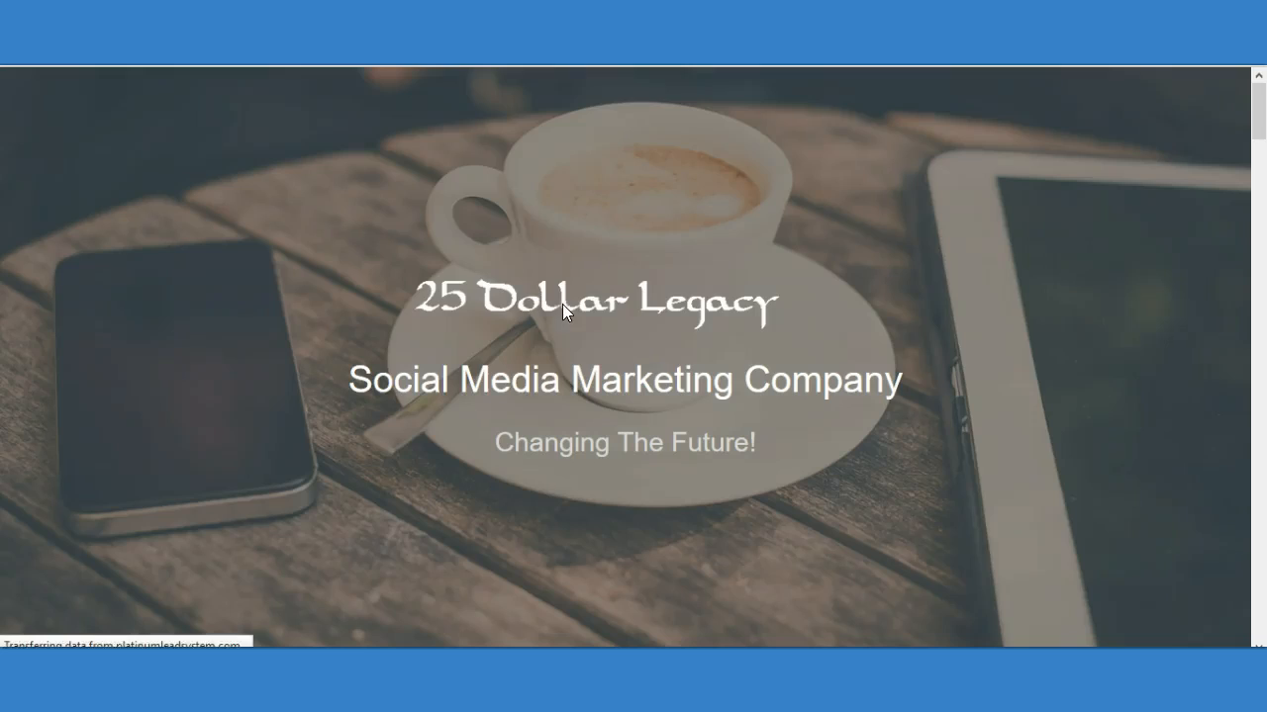
{"action": "scroll", "coordinate": [696, 237], "scroll_direction": "down", "scroll_amount": 3}
{"action": "scroll", "coordinate": [752, 317], "scroll_direction": "down", "scroll_amount": 3}
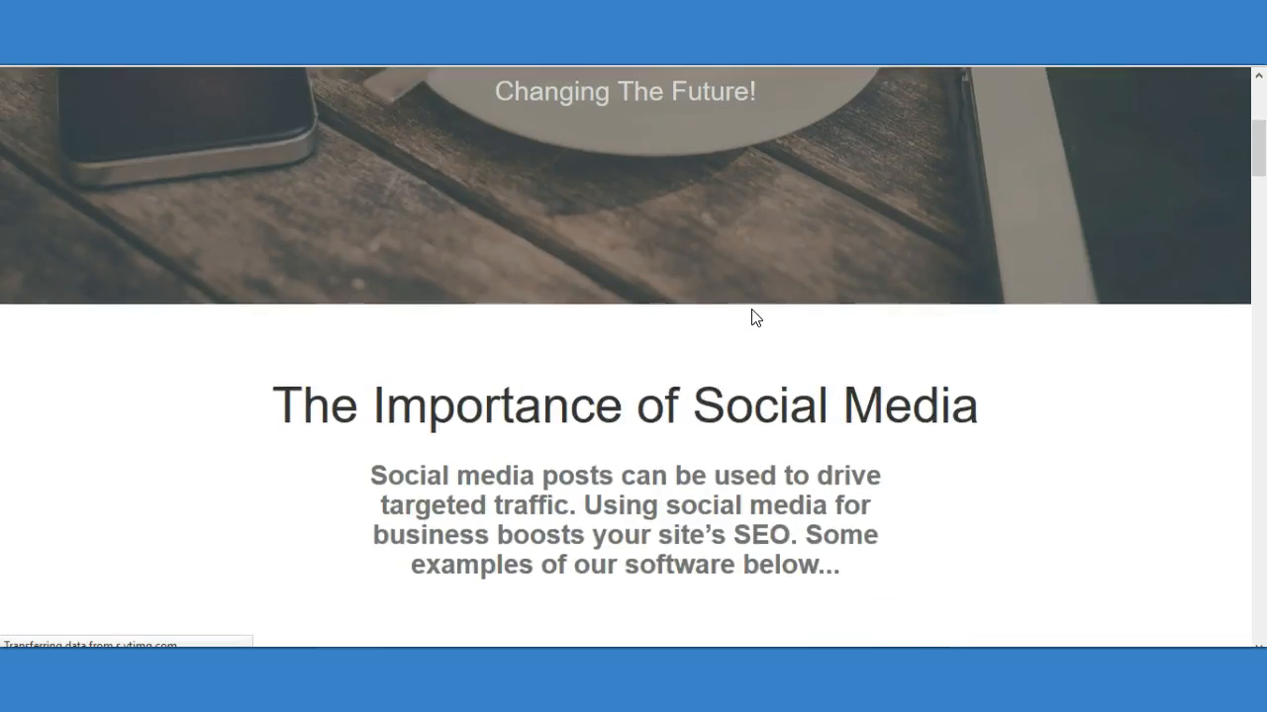
{"action": "scroll", "coordinate": [615, 280], "scroll_direction": "down", "scroll_amount": 2}
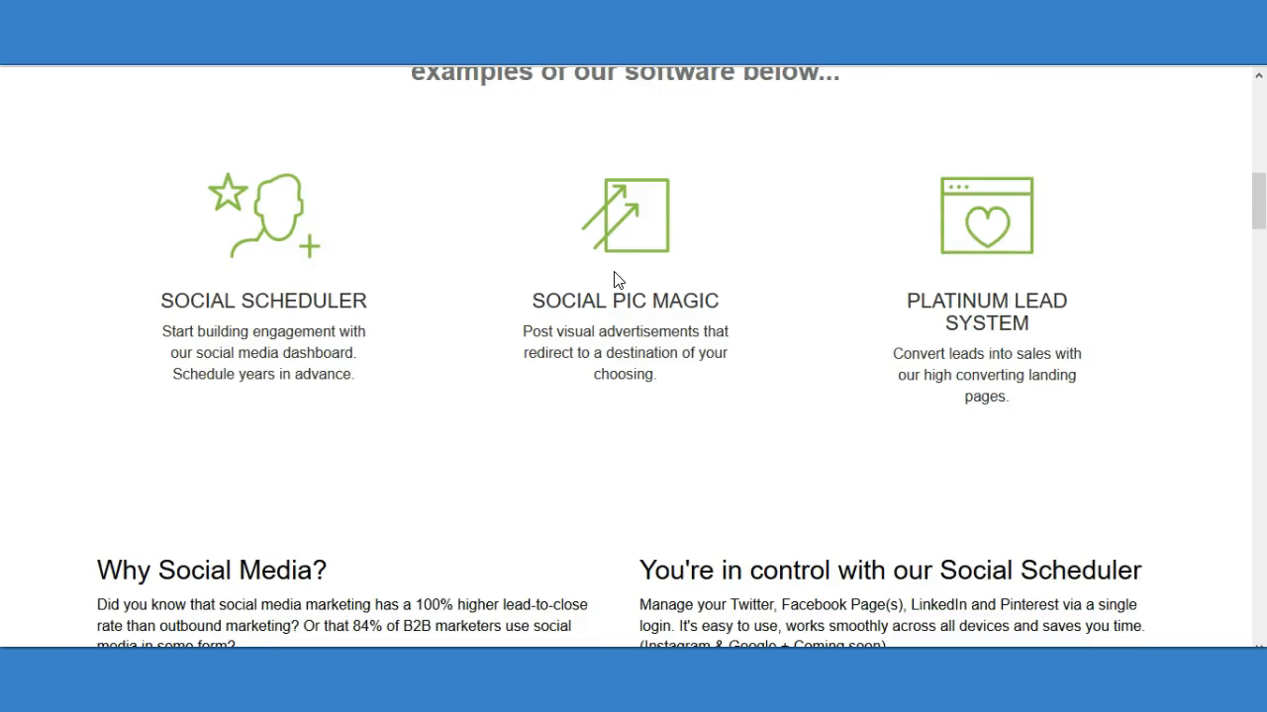